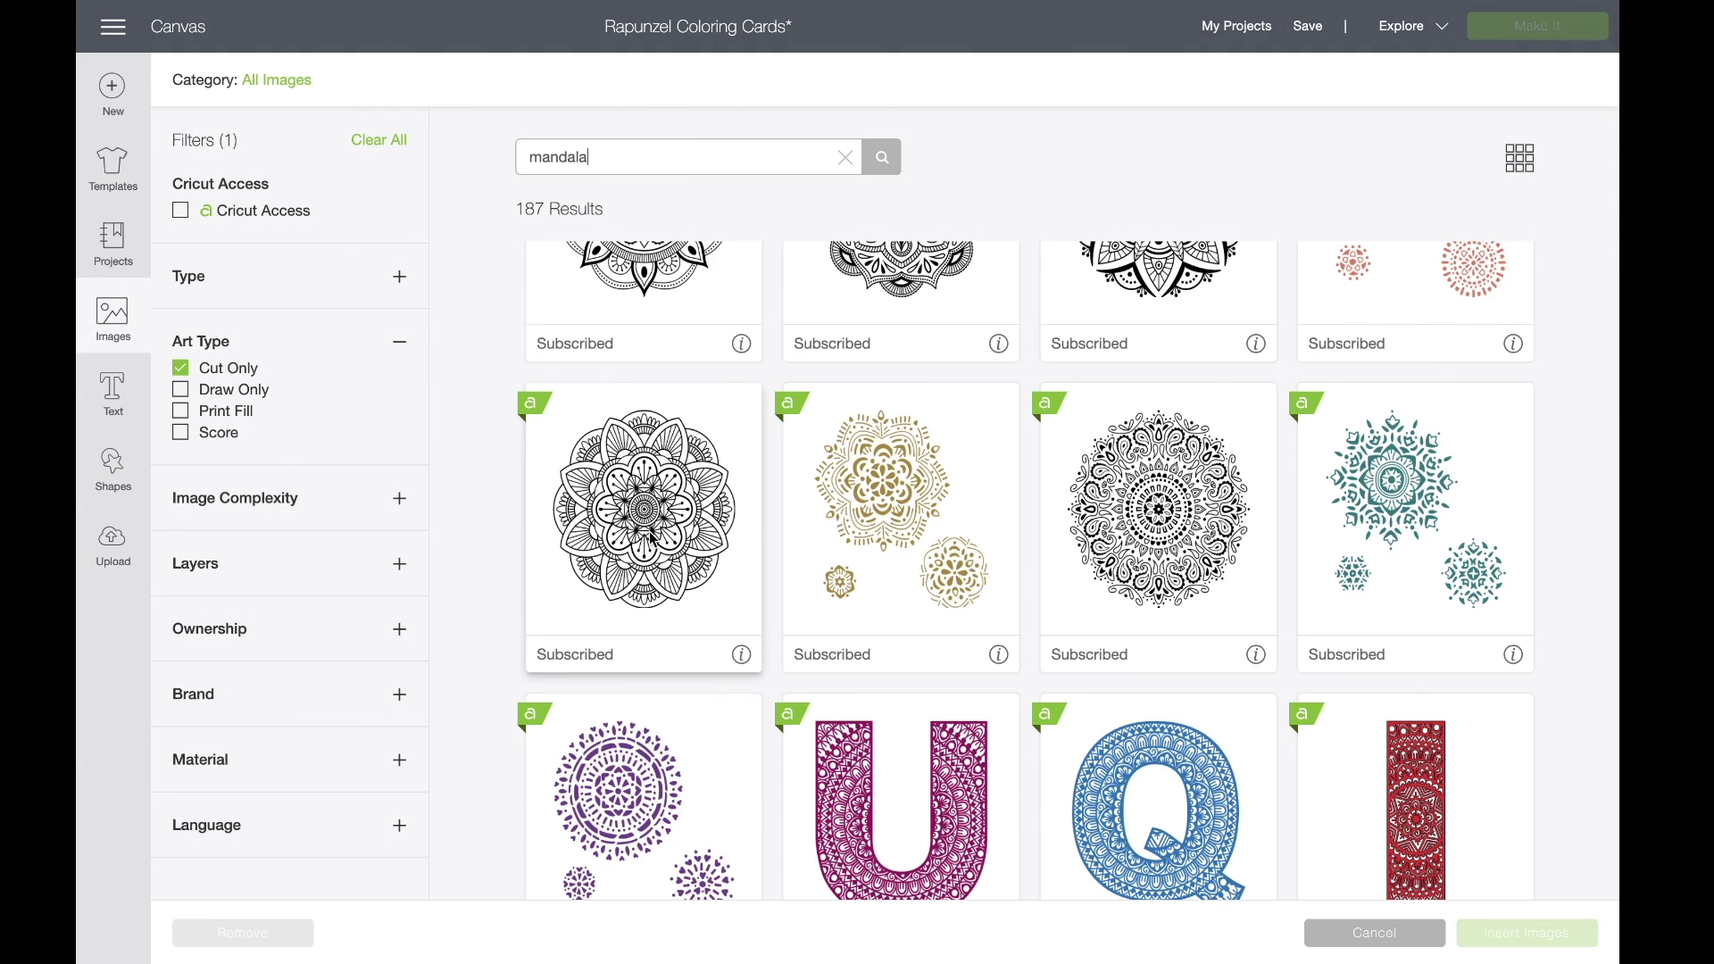
Step: Insert the black petal-shaped mandala from the image results and set its width to 9 inches
{"action": "left_click", "coordinate": [652, 537]}
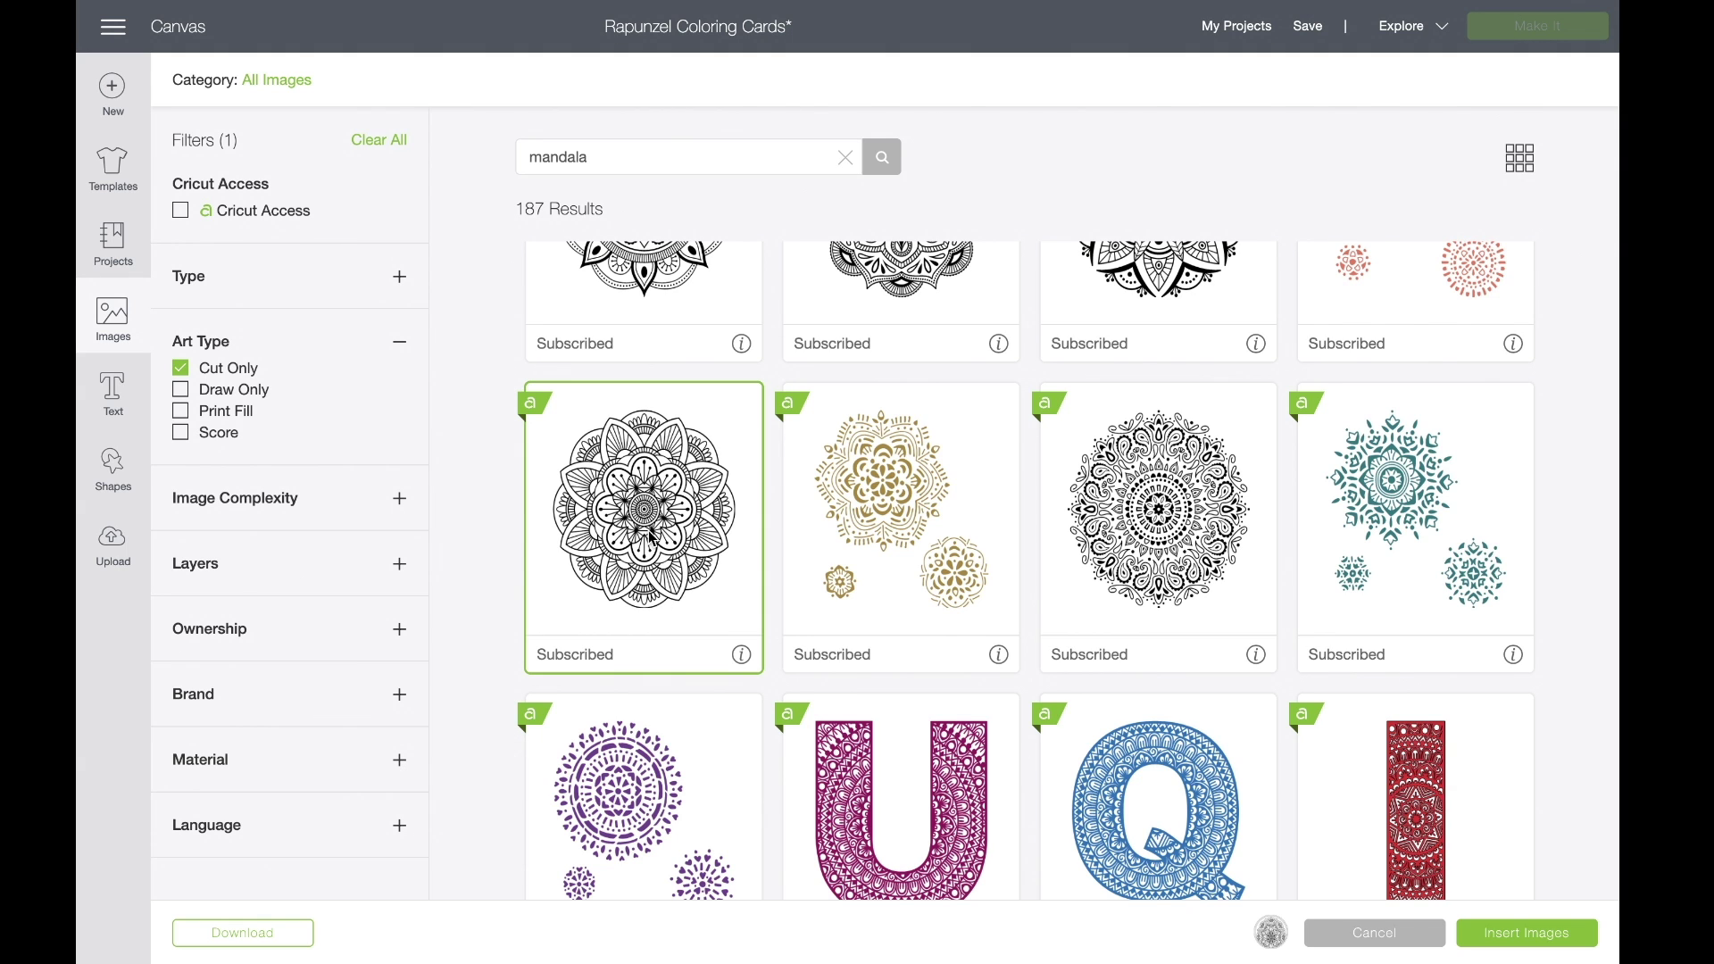
{"action": "left_click", "coordinate": [1529, 934]}
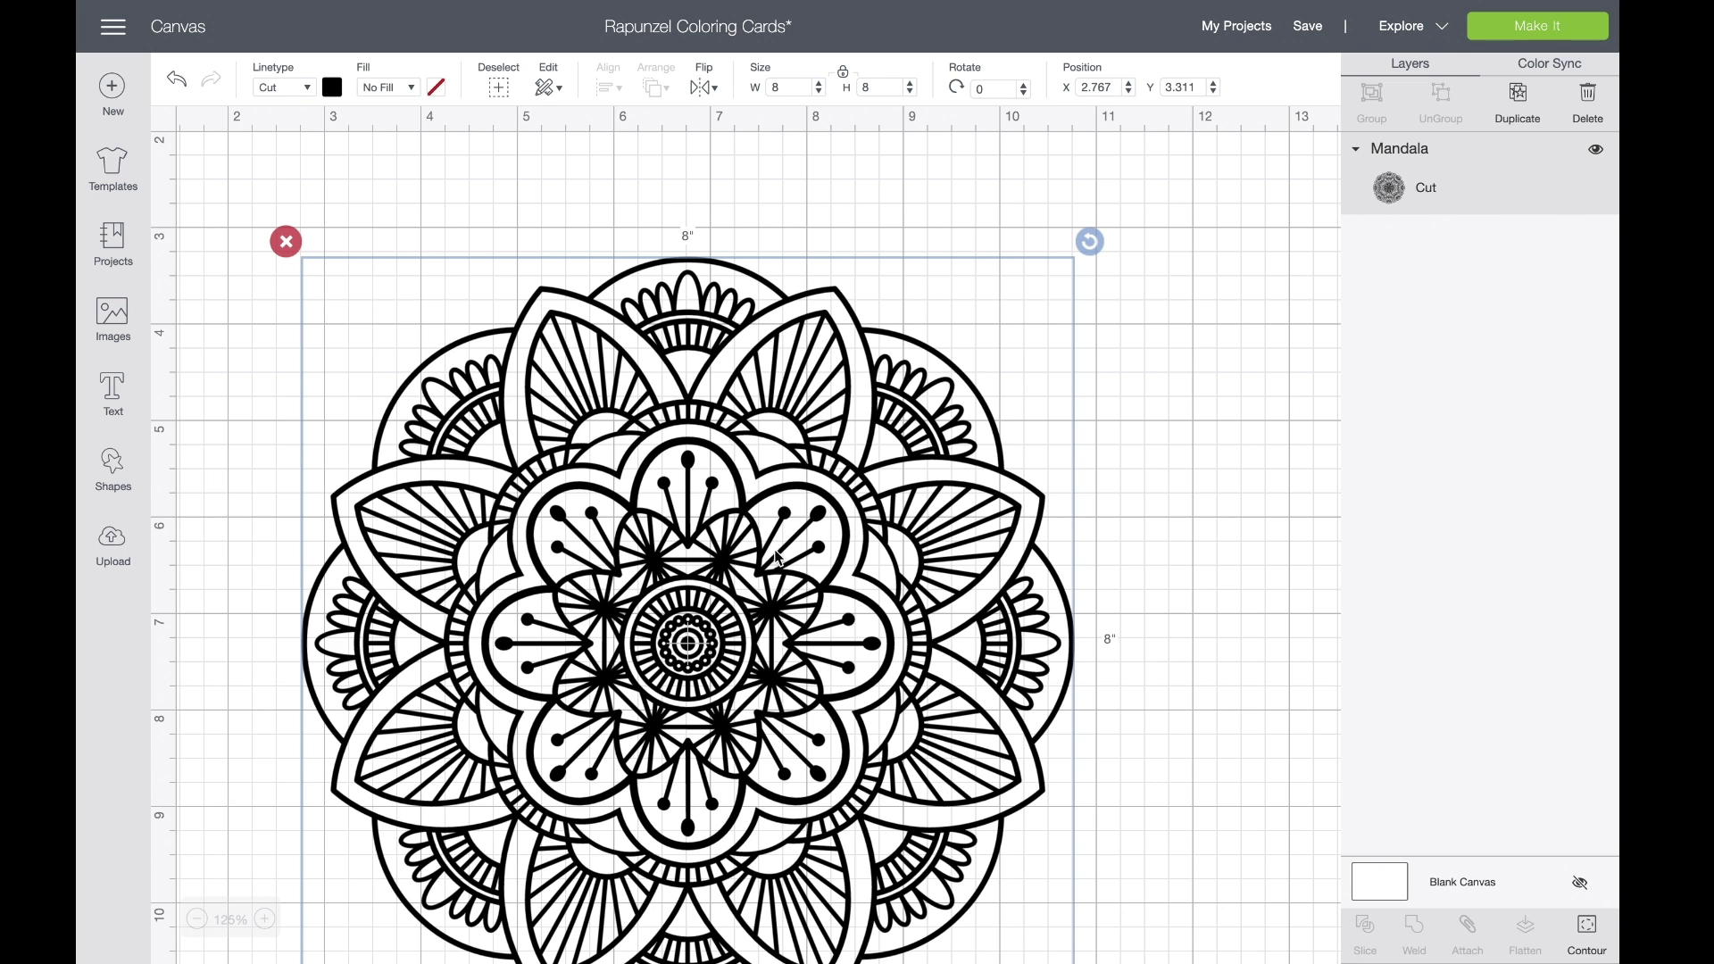
{"action": "left_click_drag", "start_coordinate": [776, 557], "coordinate": [729, 468]}
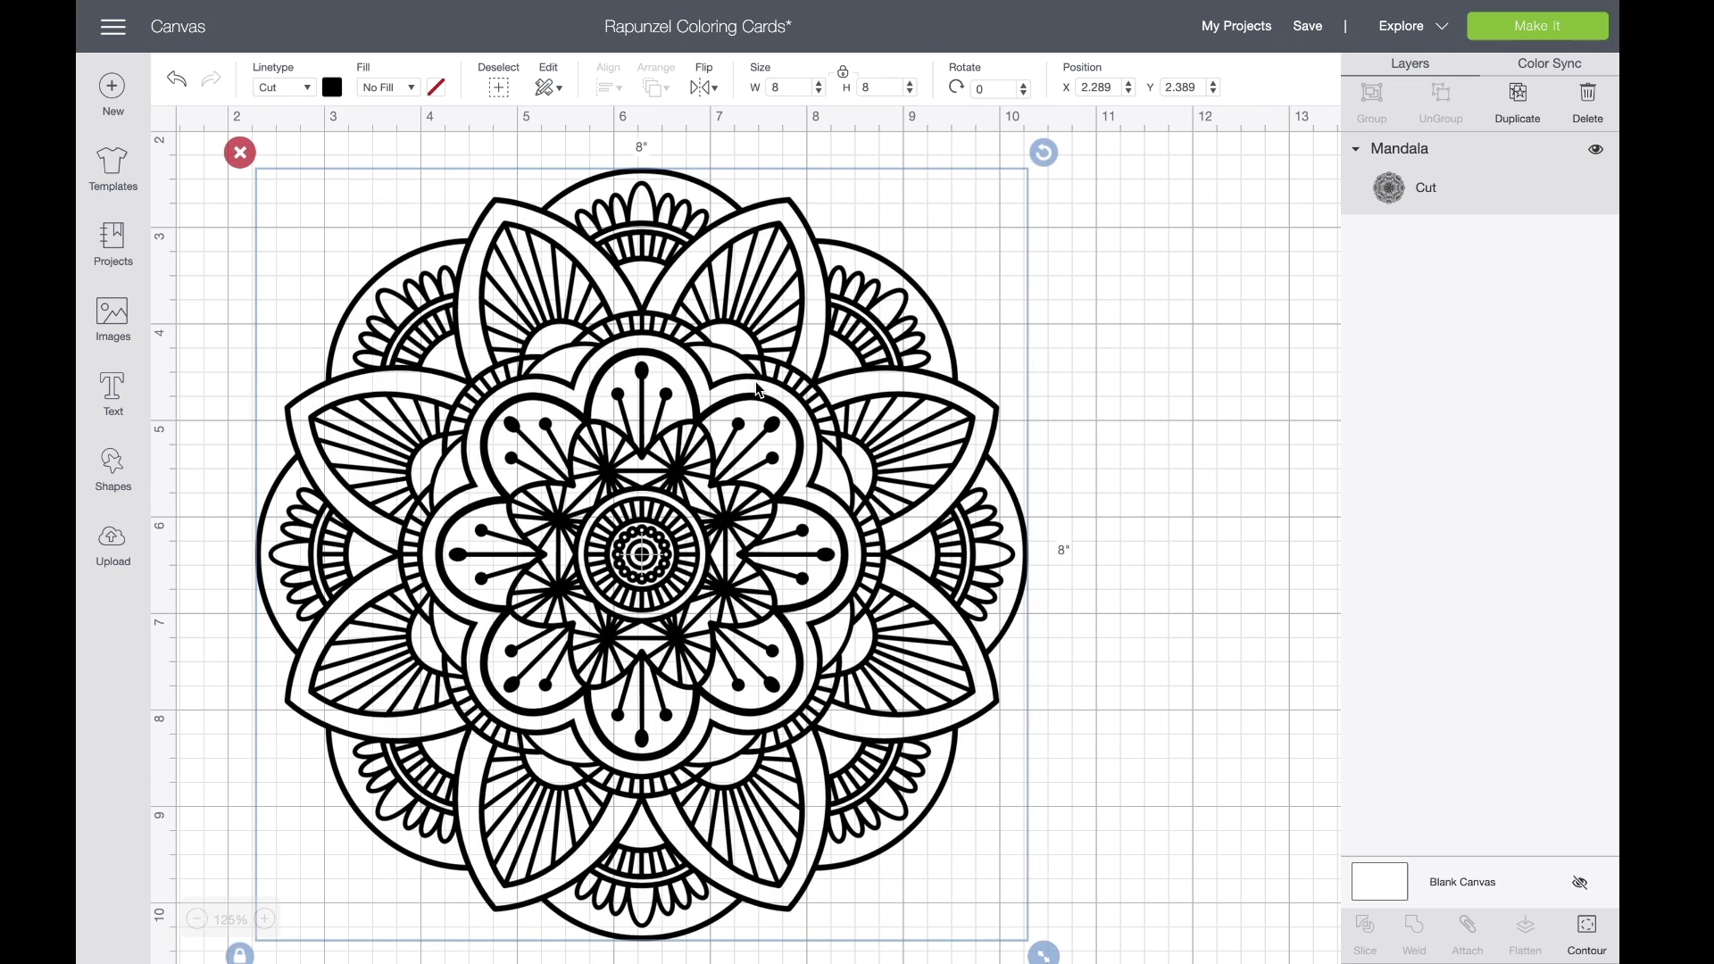
{"action": "double_click", "coordinate": [794, 89]}
{"action": "type", "text": "9"}
{"action": "key", "text": "Tab"}
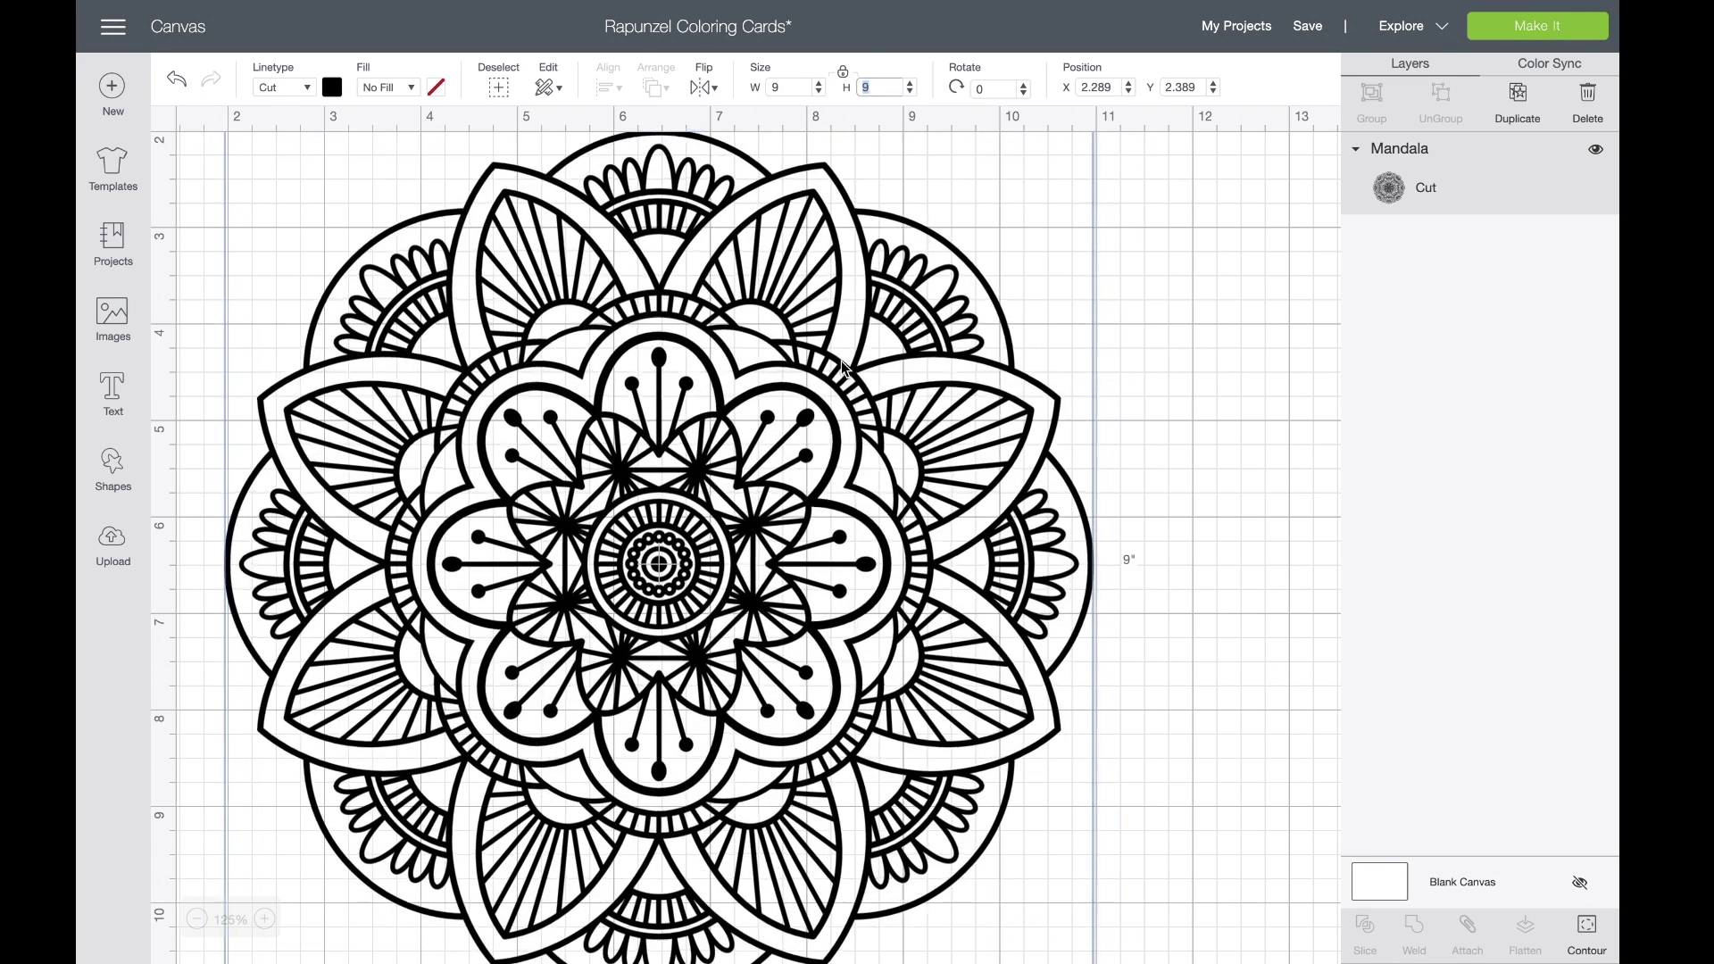
Step: Add a square, unlock its proportions and stretch it into a bar about 9.8 by 2.9 inches across the mandala
{"action": "left_click", "coordinate": [109, 464]}
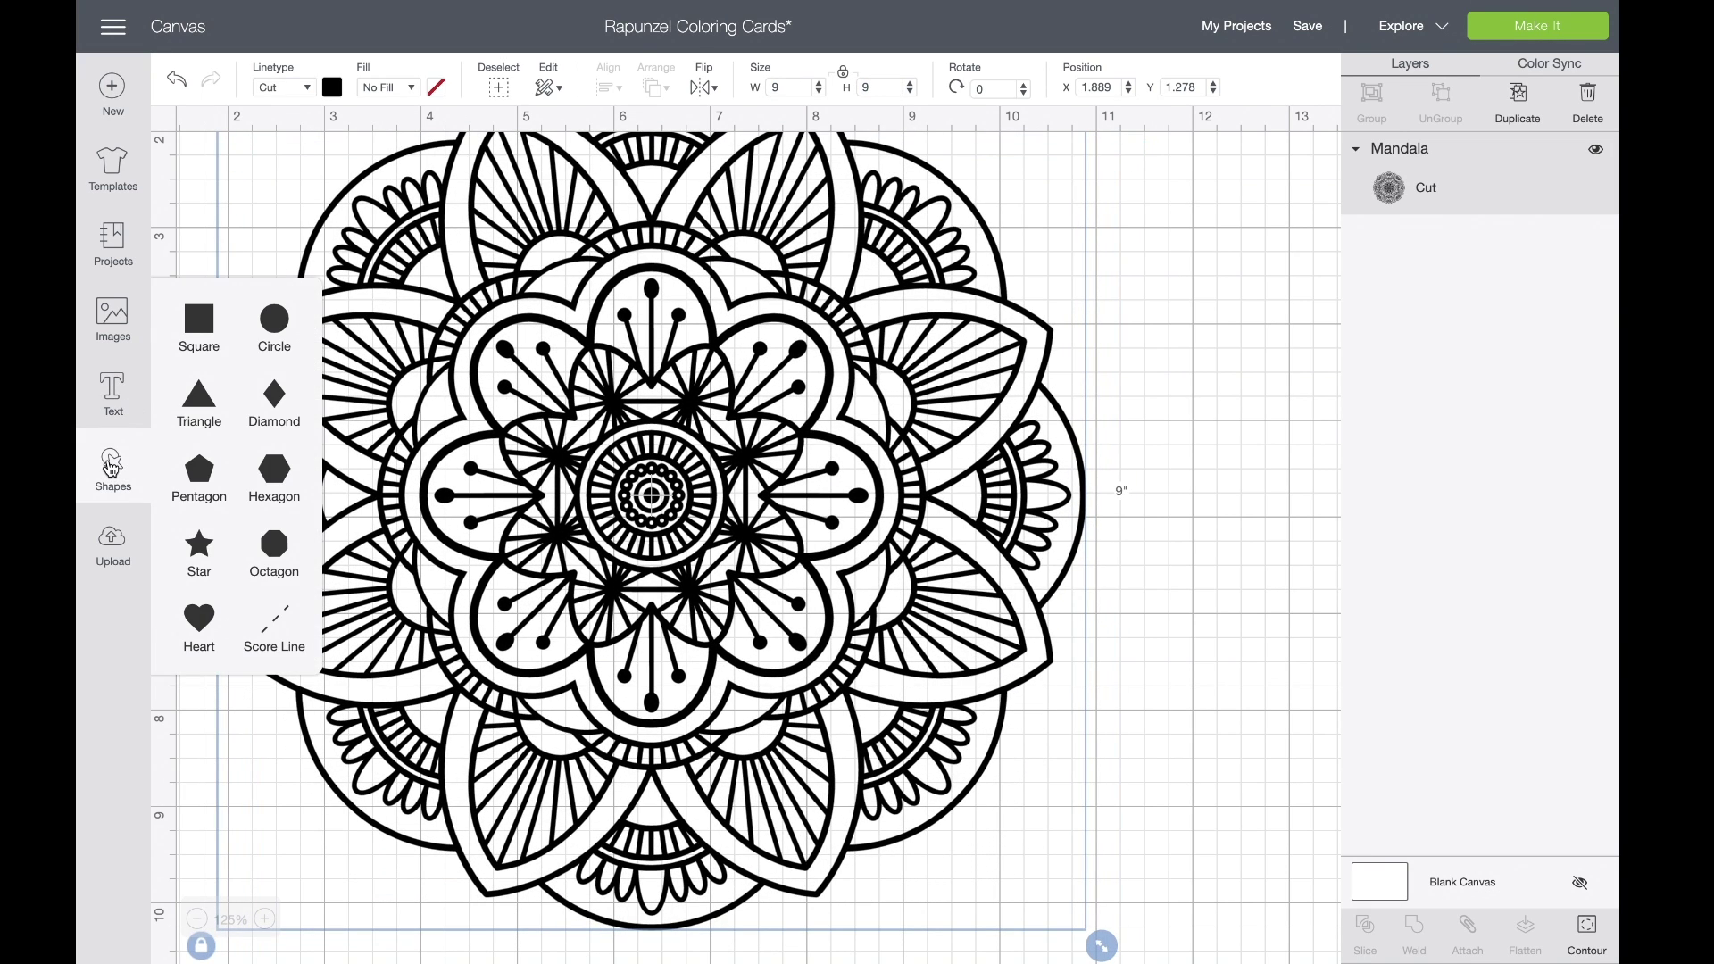
{"action": "left_click", "coordinate": [200, 321]}
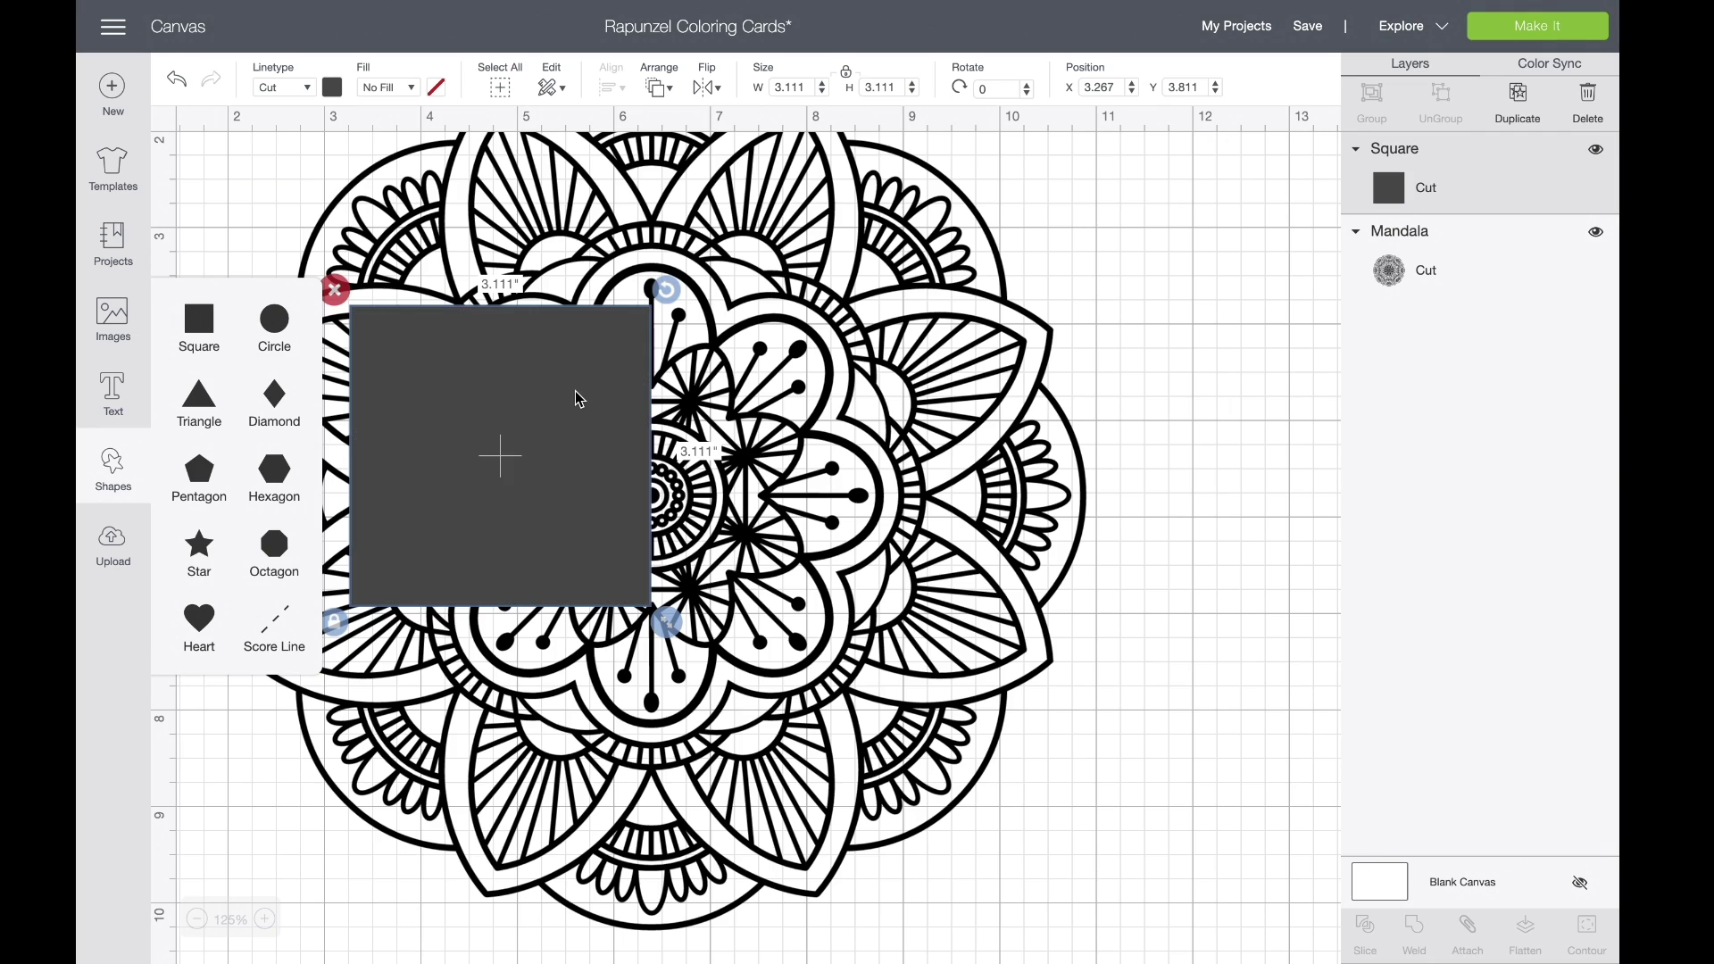
{"action": "left_click", "coordinate": [925, 24]}
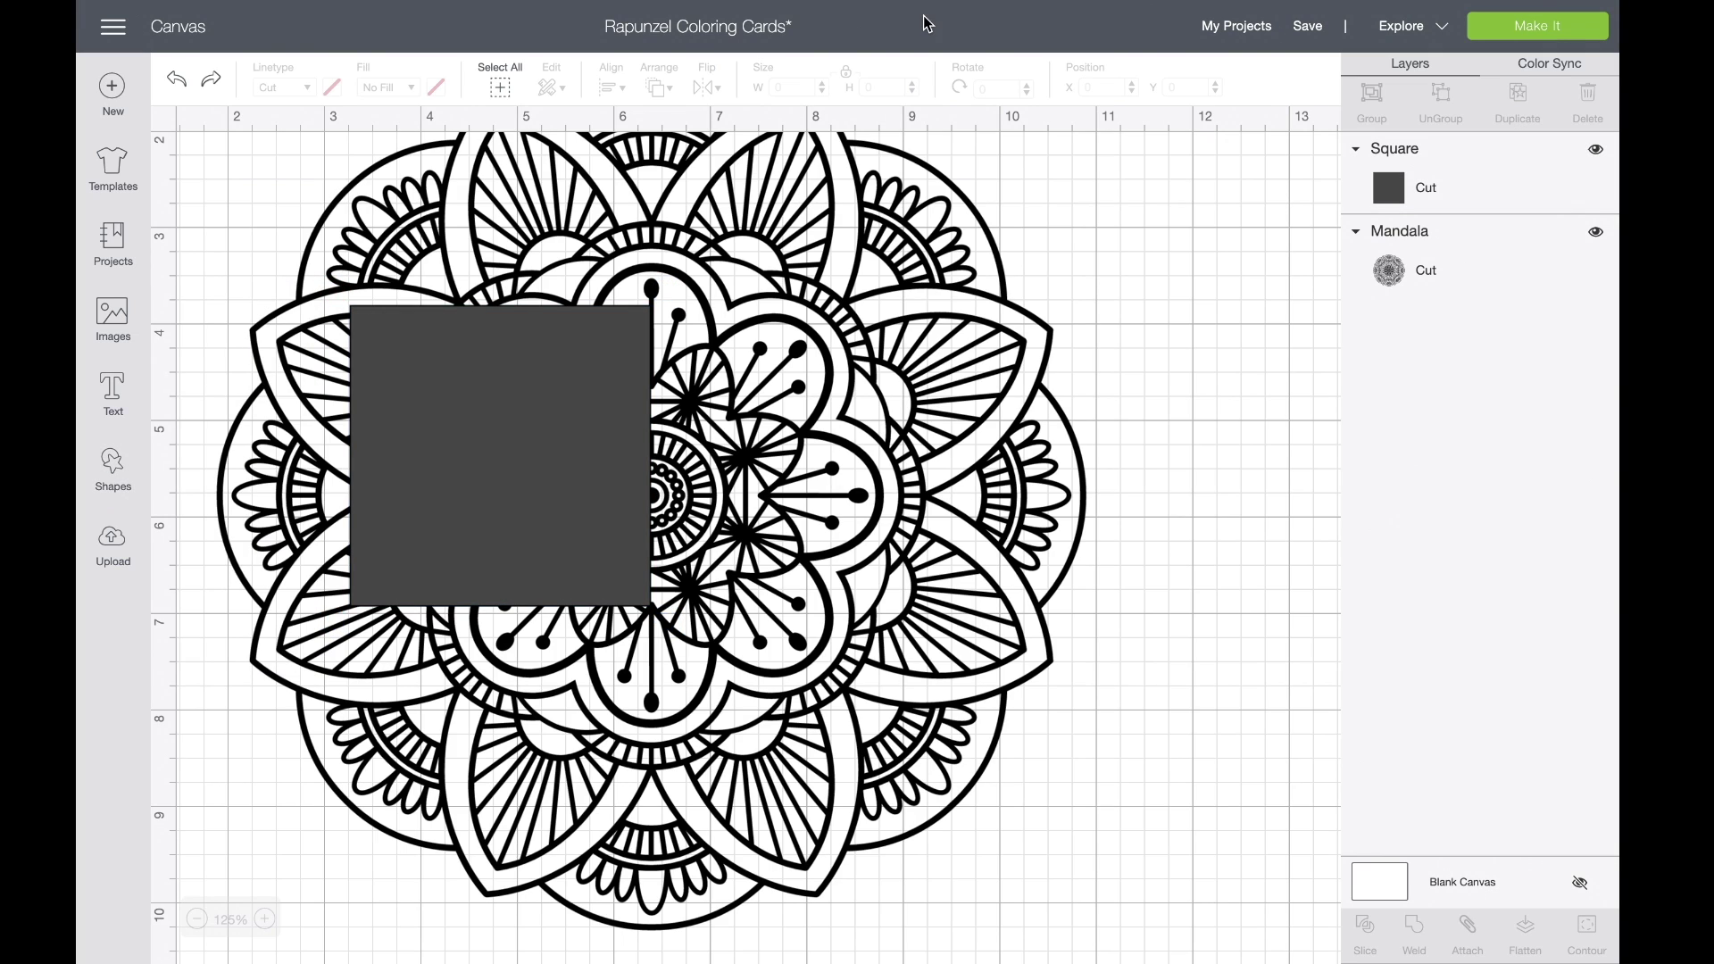
{"action": "left_click", "coordinate": [460, 394]}
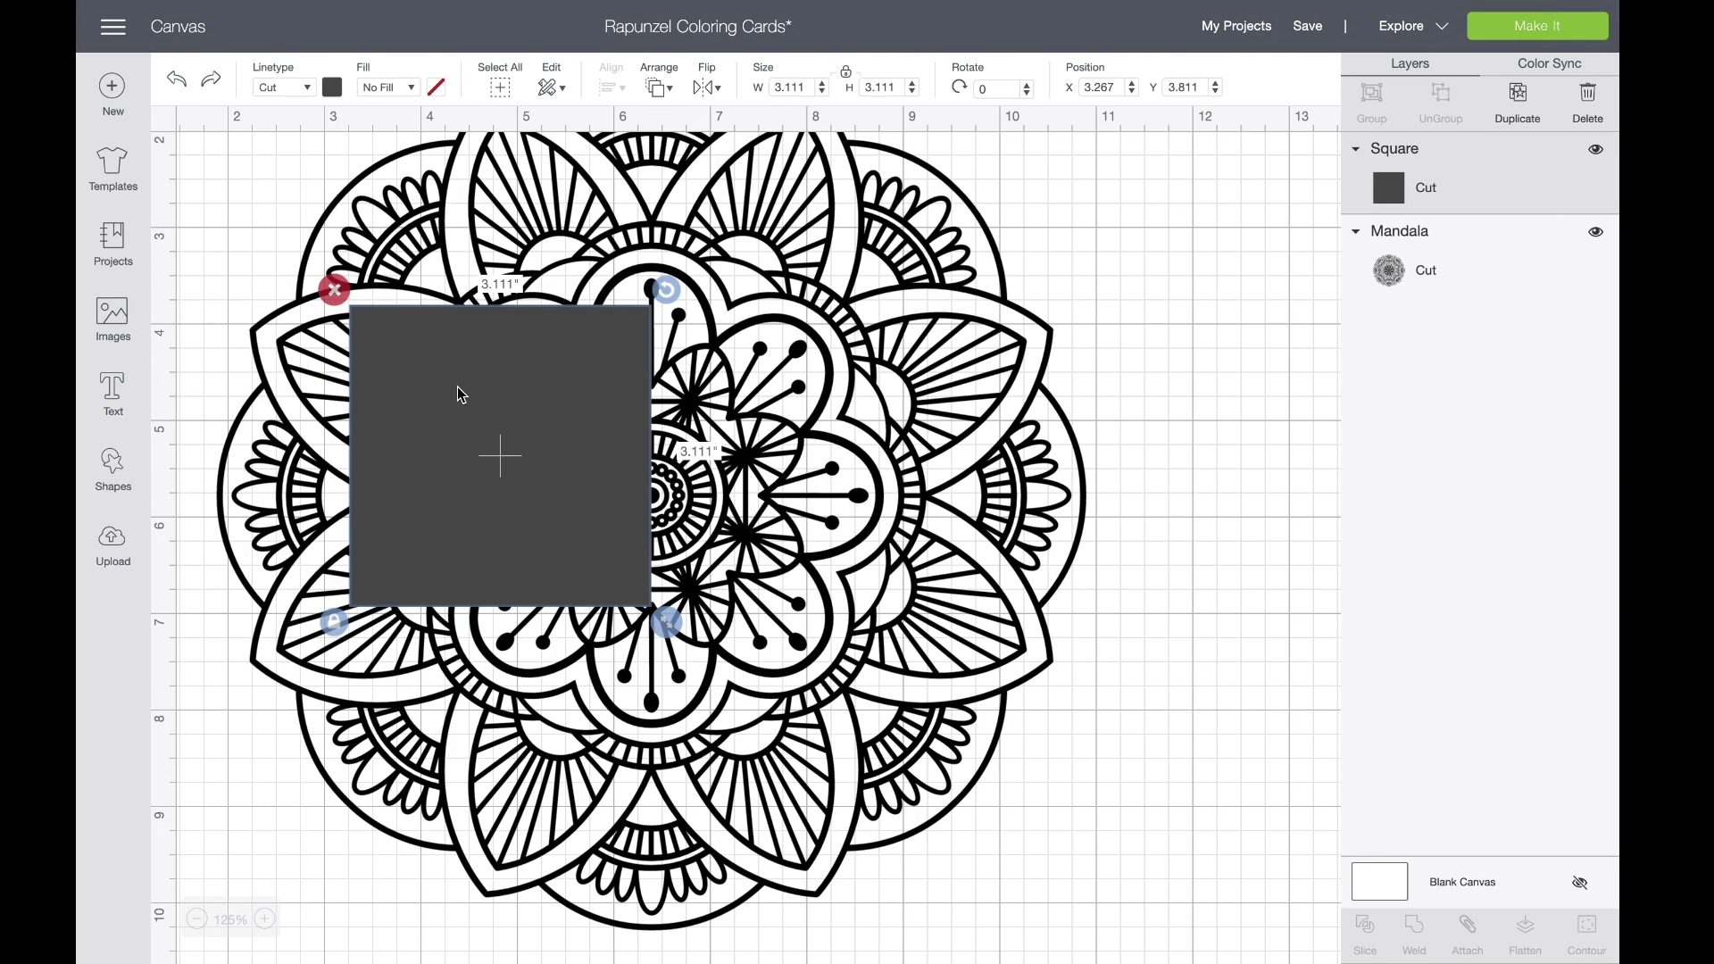
{"action": "left_click", "coordinate": [847, 79]}
{"action": "left_click_drag", "start_coordinate": [673, 626], "coordinate": [1141, 602]}
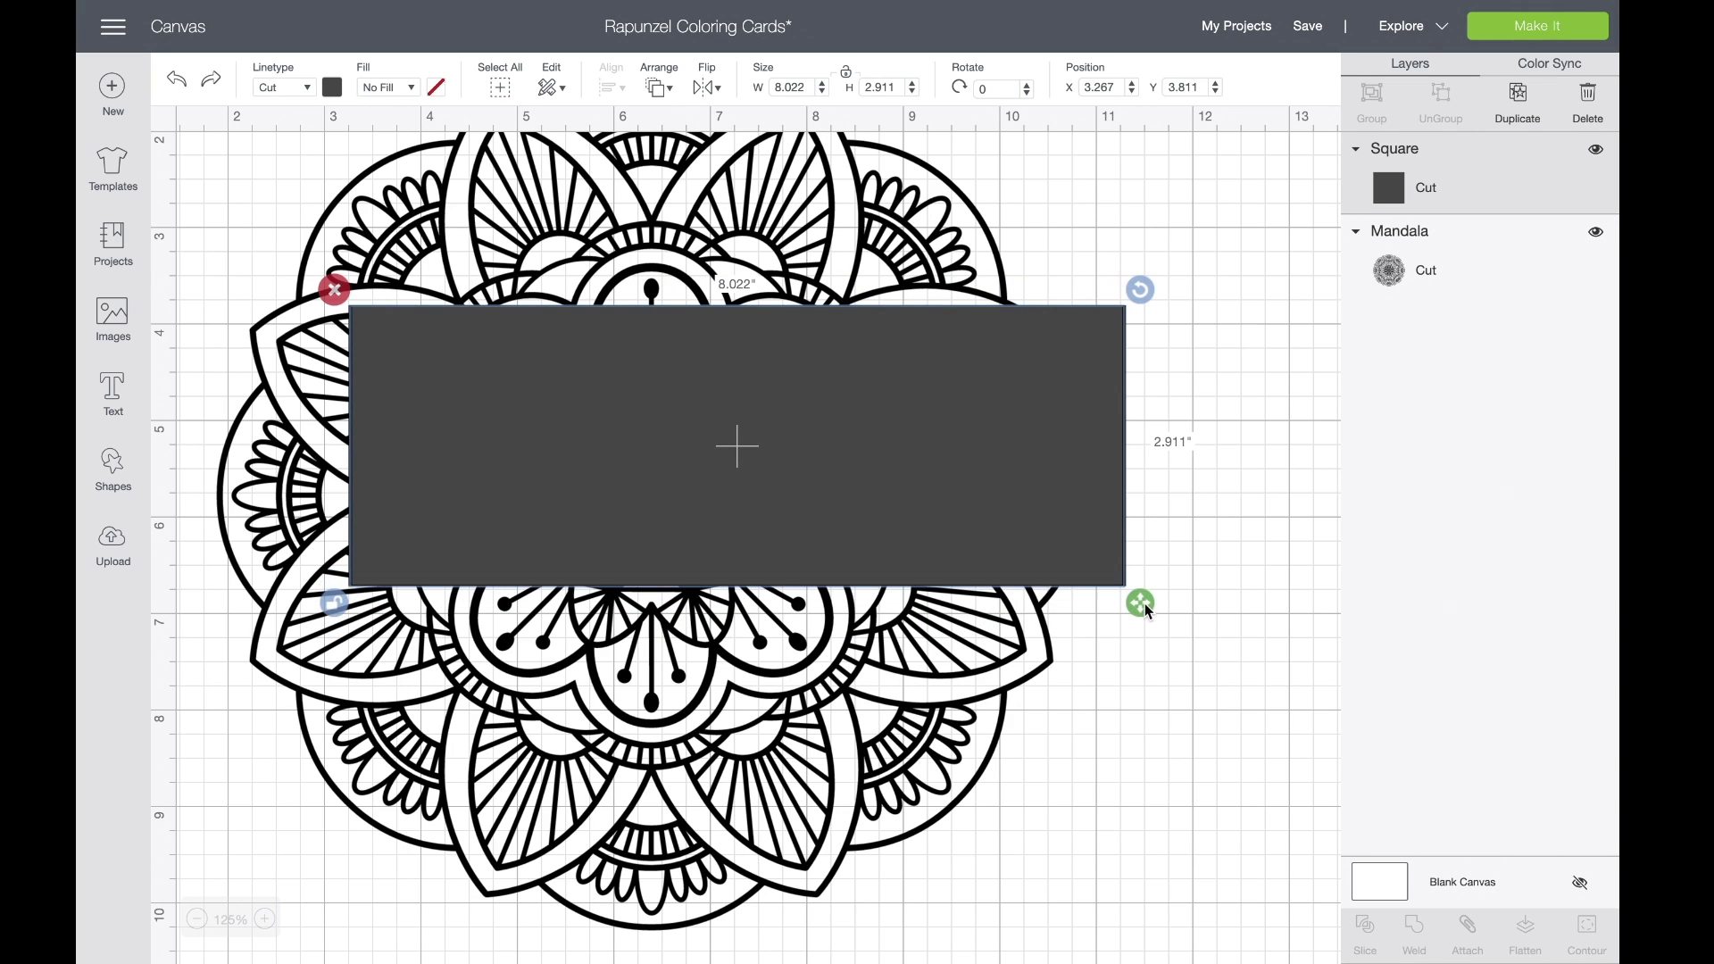
{"action": "left_click_drag", "start_coordinate": [634, 597], "coordinate": [474, 597]}
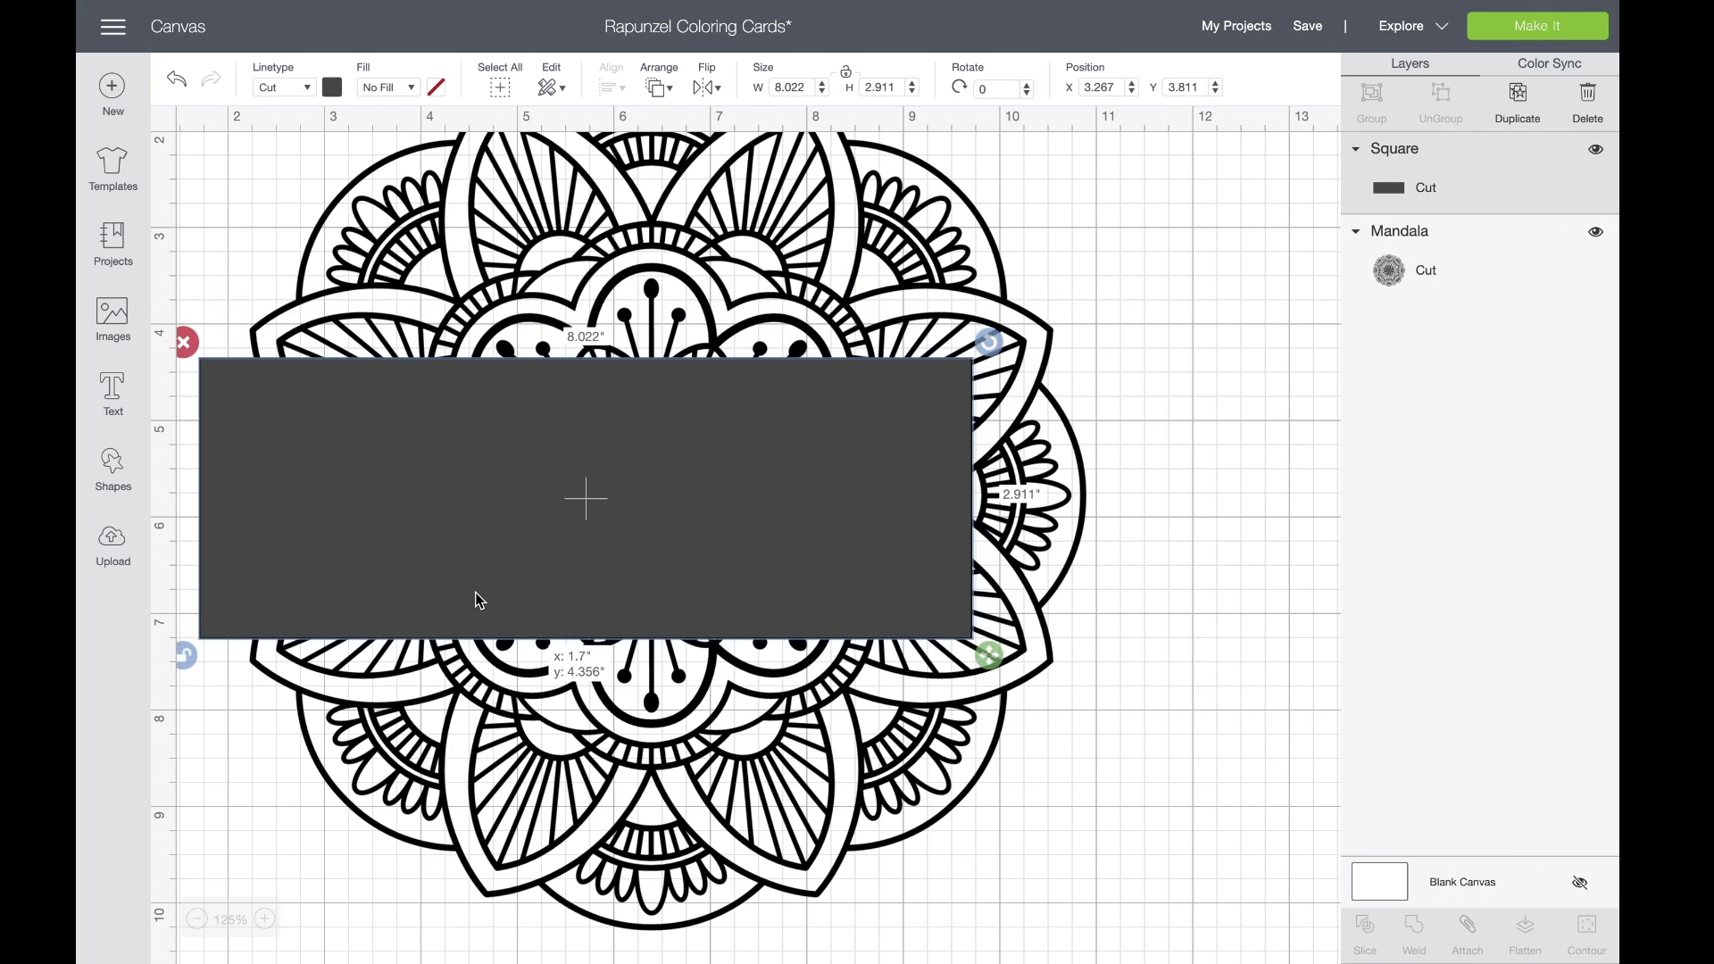
{"action": "left_click_drag", "start_coordinate": [989, 665], "coordinate": [1155, 661]}
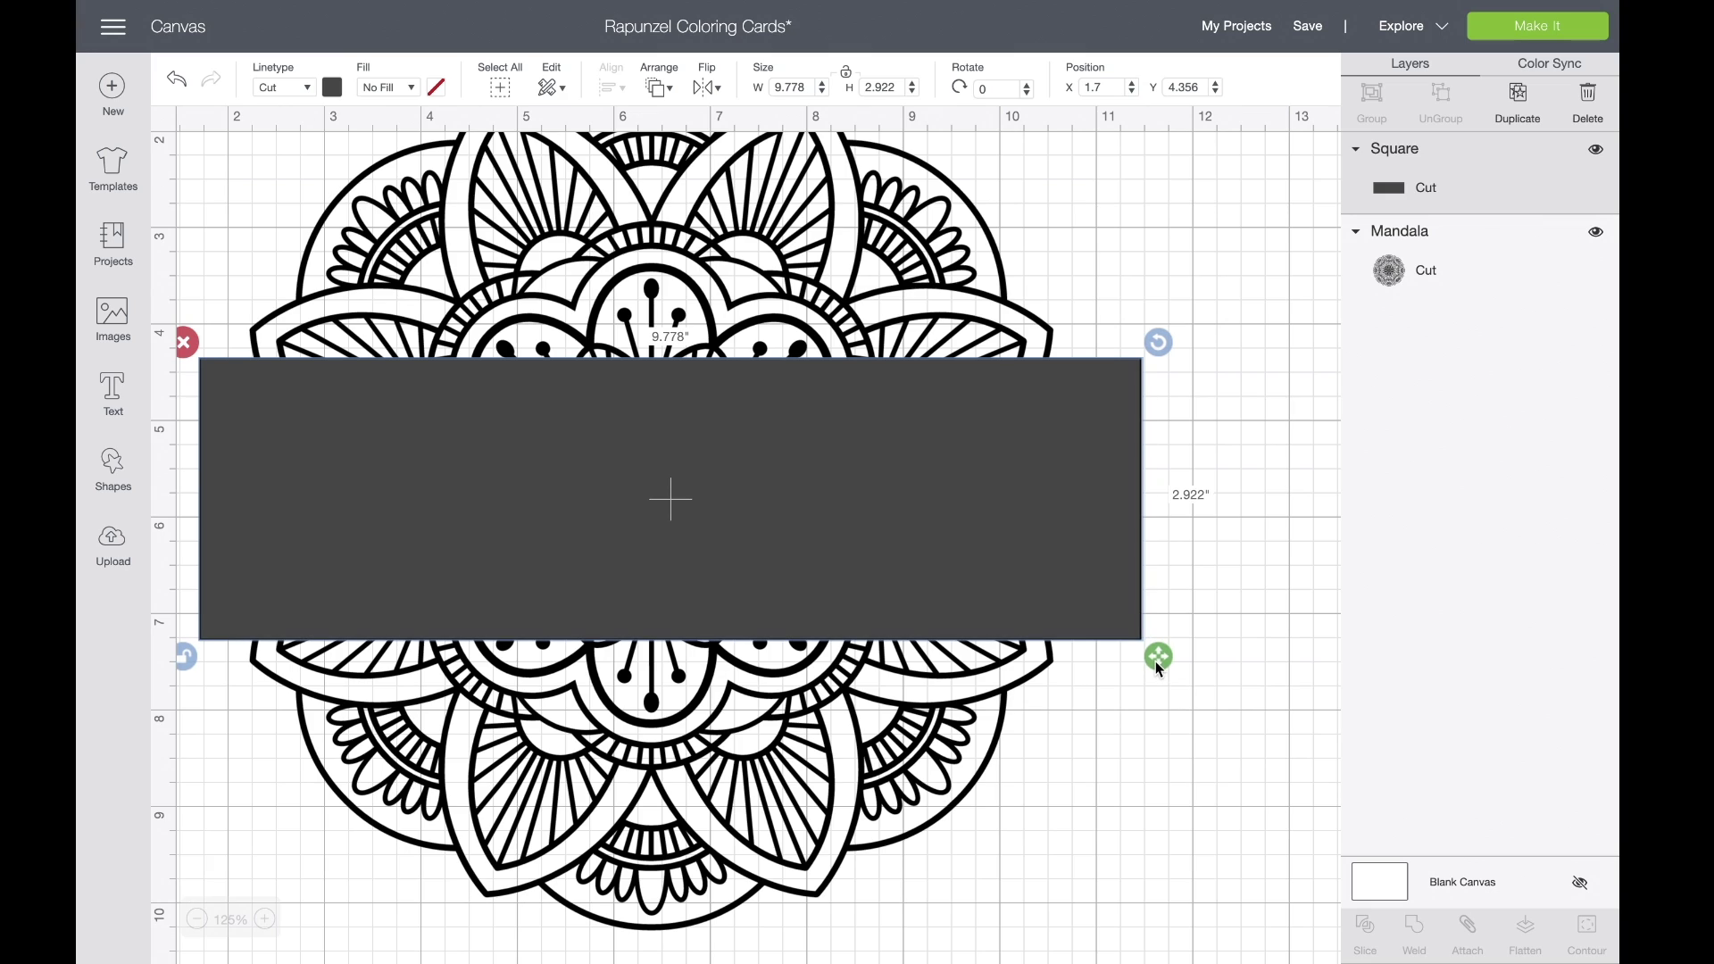
{"action": "left_click_drag", "start_coordinate": [897, 509], "coordinate": [898, 510]}
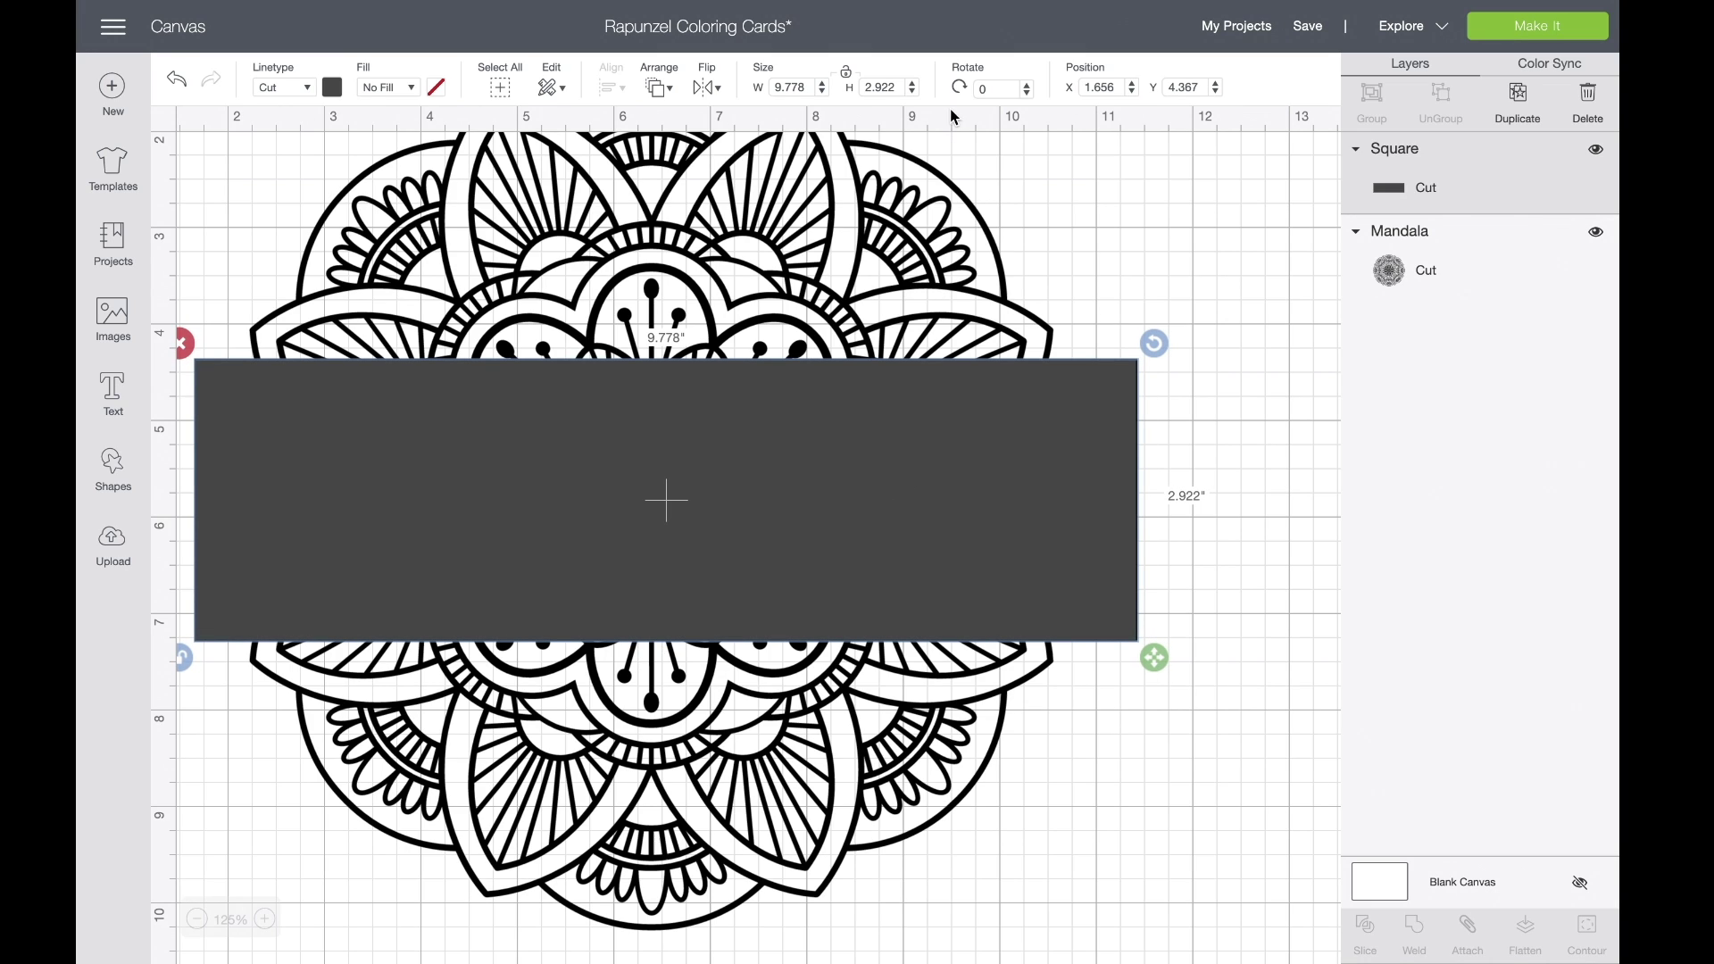
Step: Set the bar's height to 1.5 inches and move it over the mandala's middle
{"action": "double_click", "coordinate": [894, 88]}
{"action": "type", "text": "1.5"}
{"action": "key", "text": "Return"}
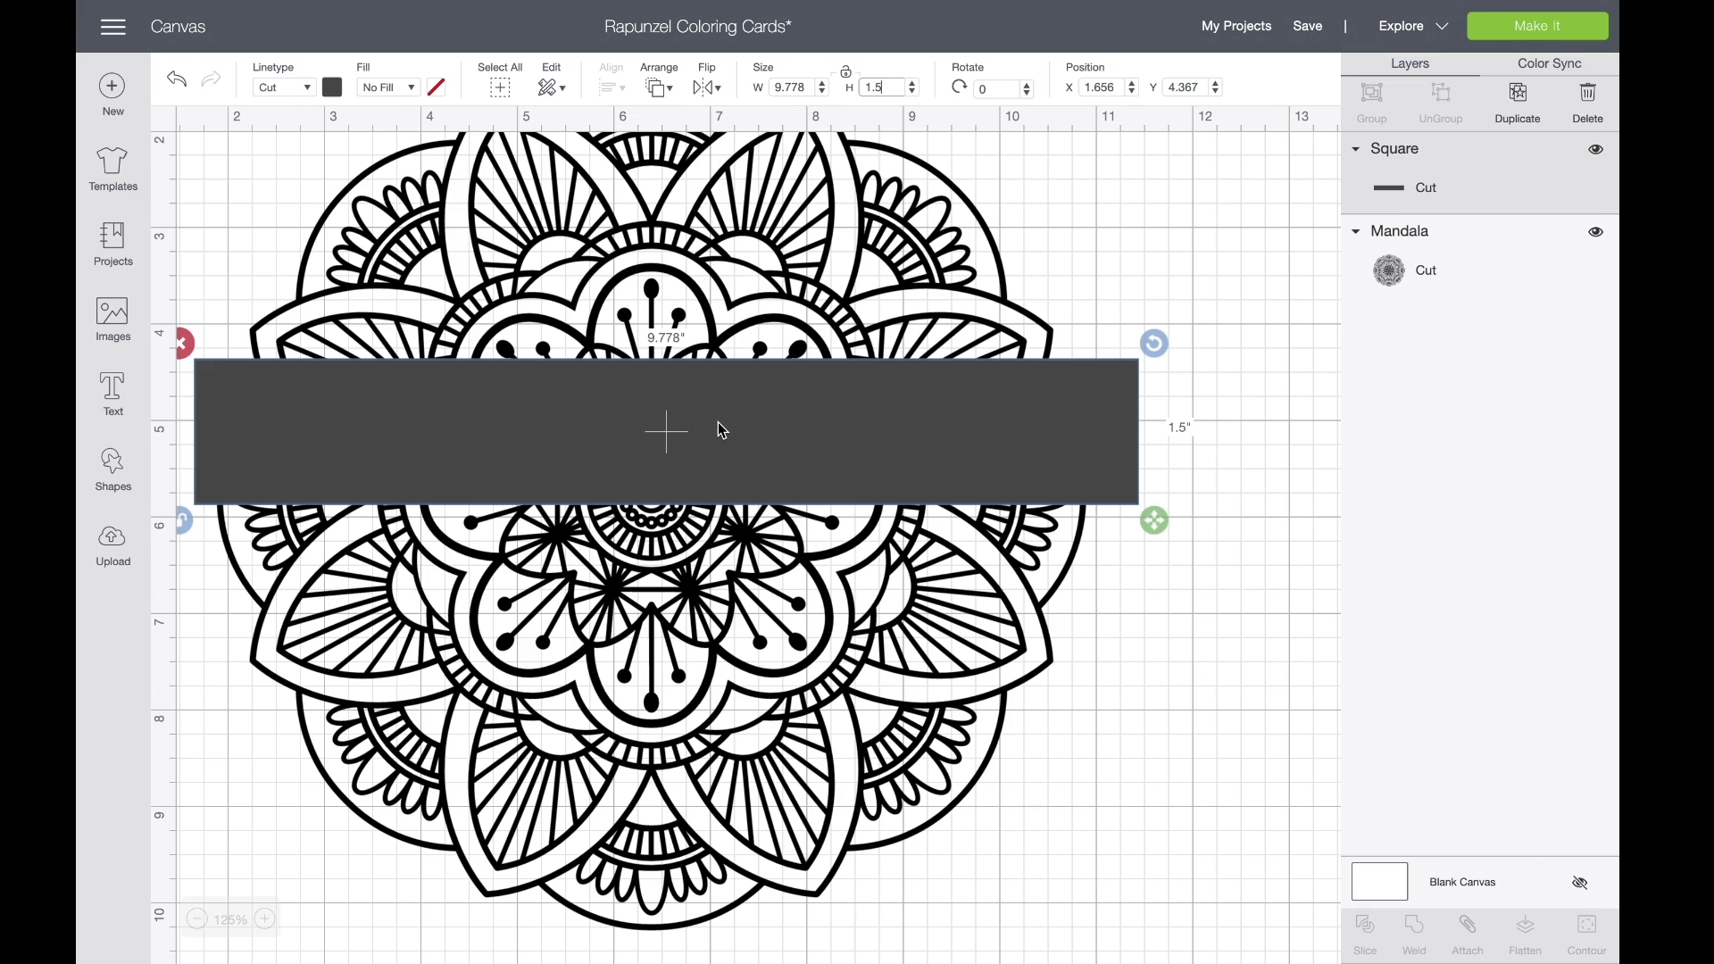
{"action": "left_click_drag", "start_coordinate": [721, 430], "coordinate": [723, 494]}
Step: Center the bar and mandala on each other and slice them
{"action": "left_click_drag", "start_coordinate": [1116, 696], "coordinate": [715, 354]}
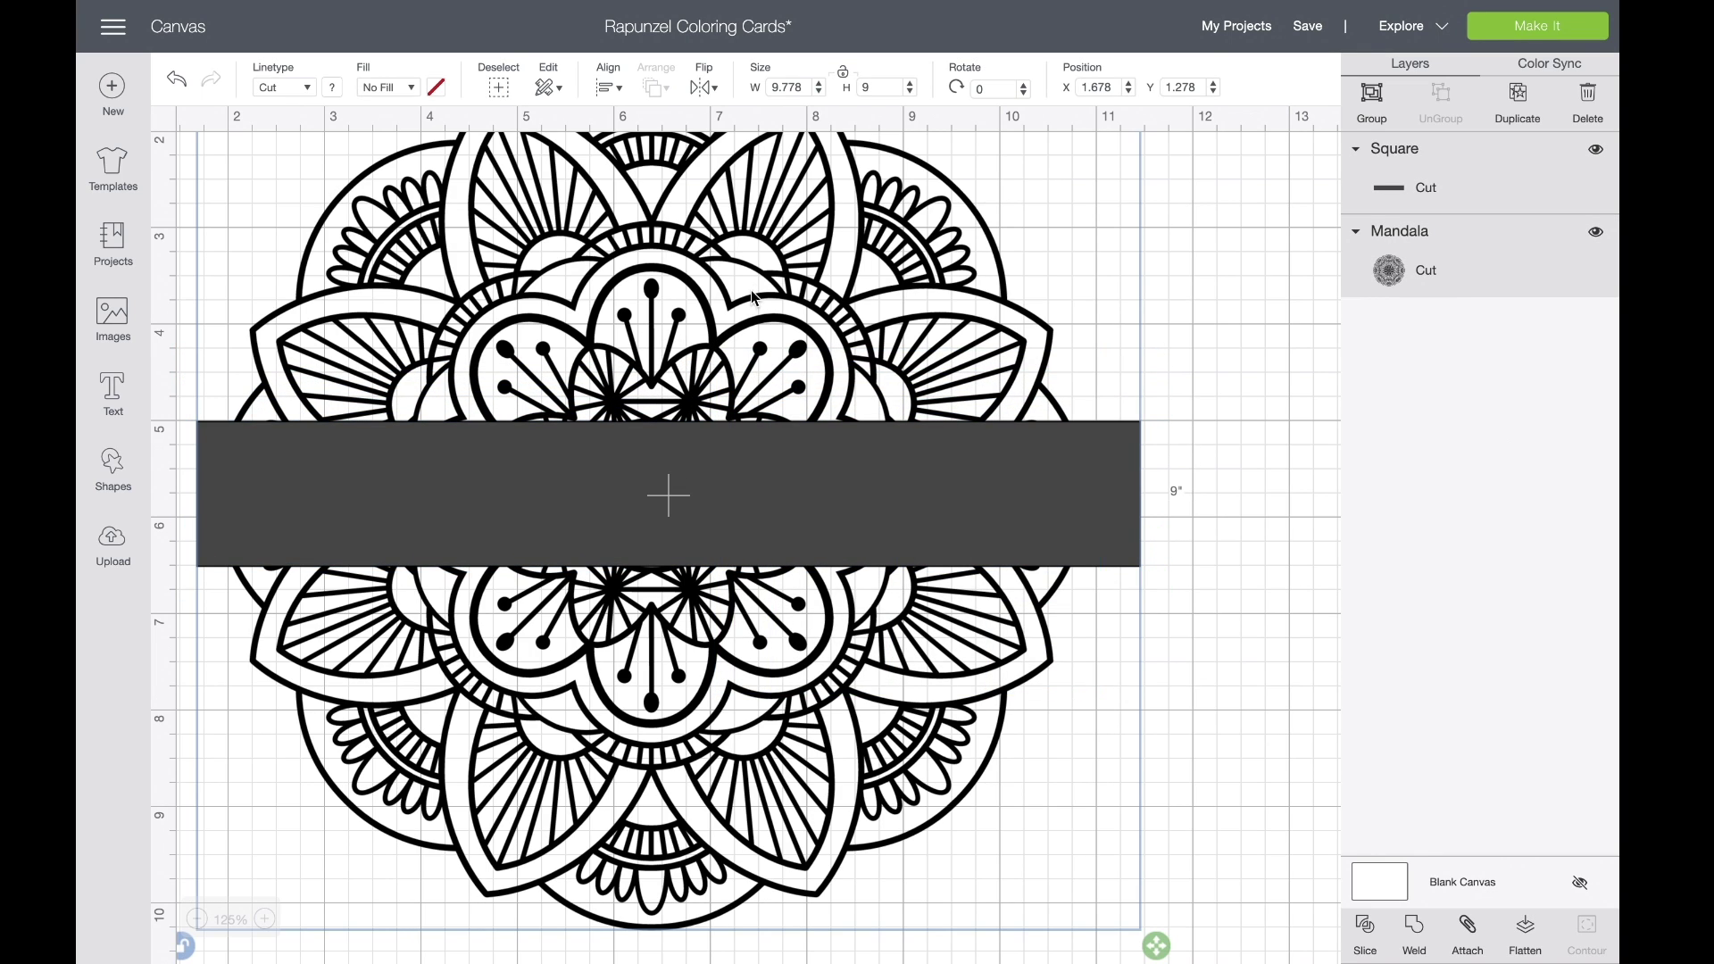
{"action": "left_click", "coordinate": [612, 88]}
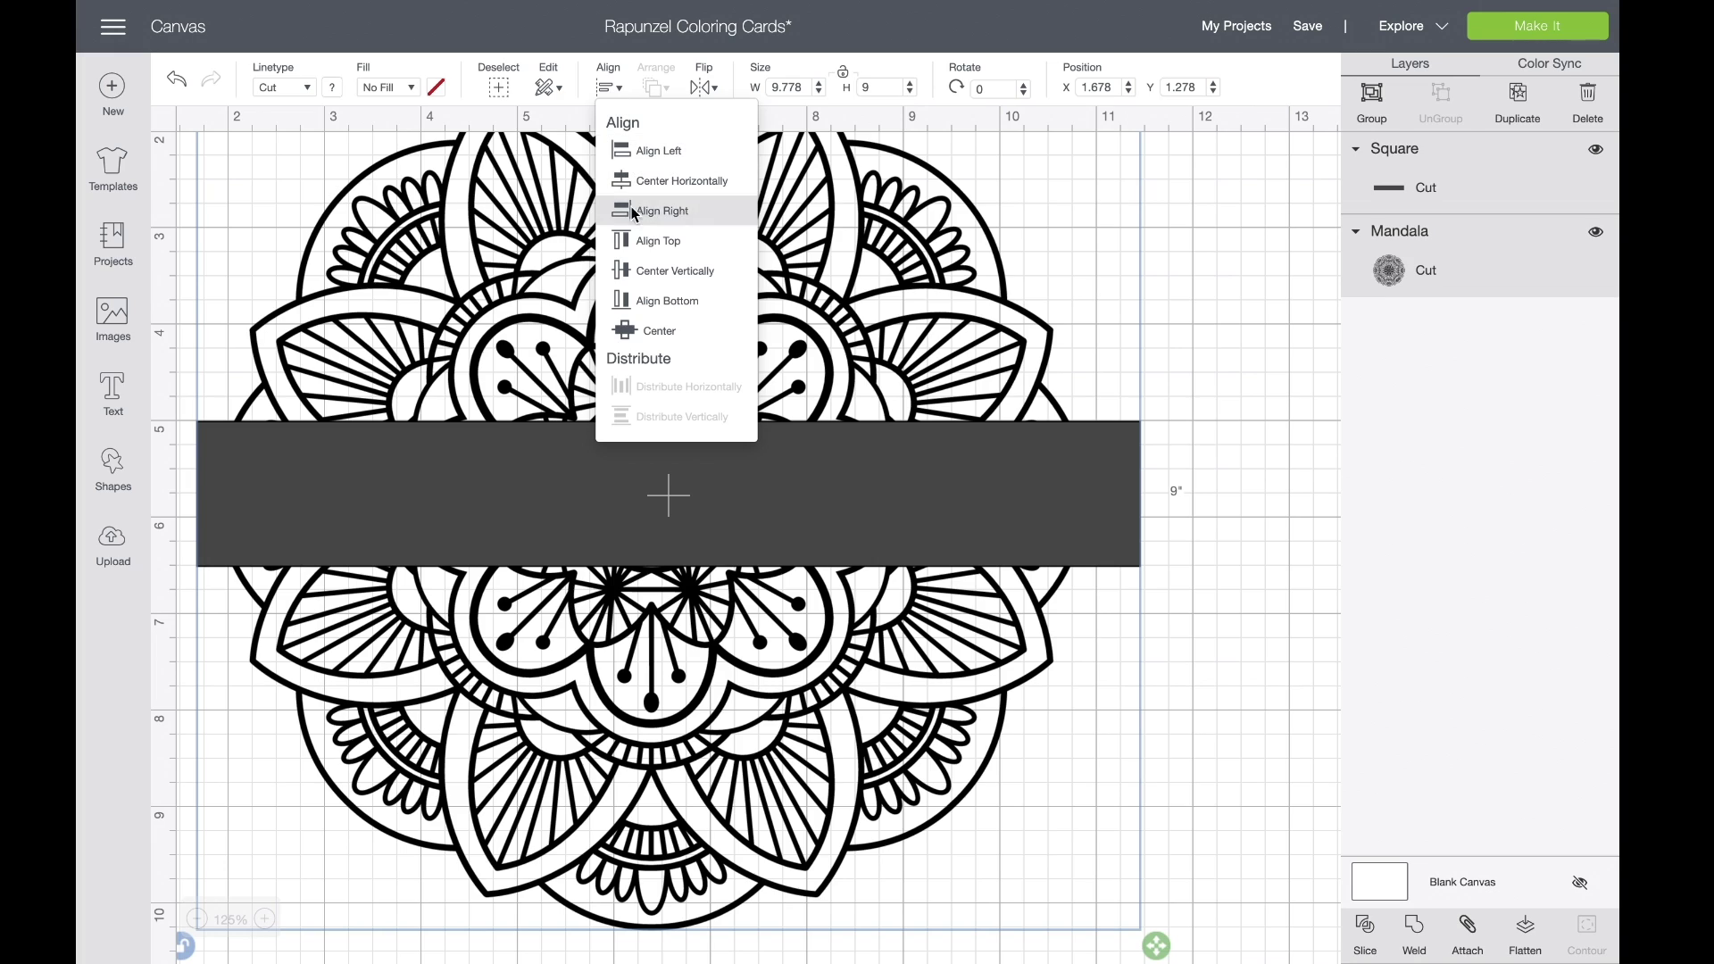
{"action": "left_click", "coordinate": [647, 336]}
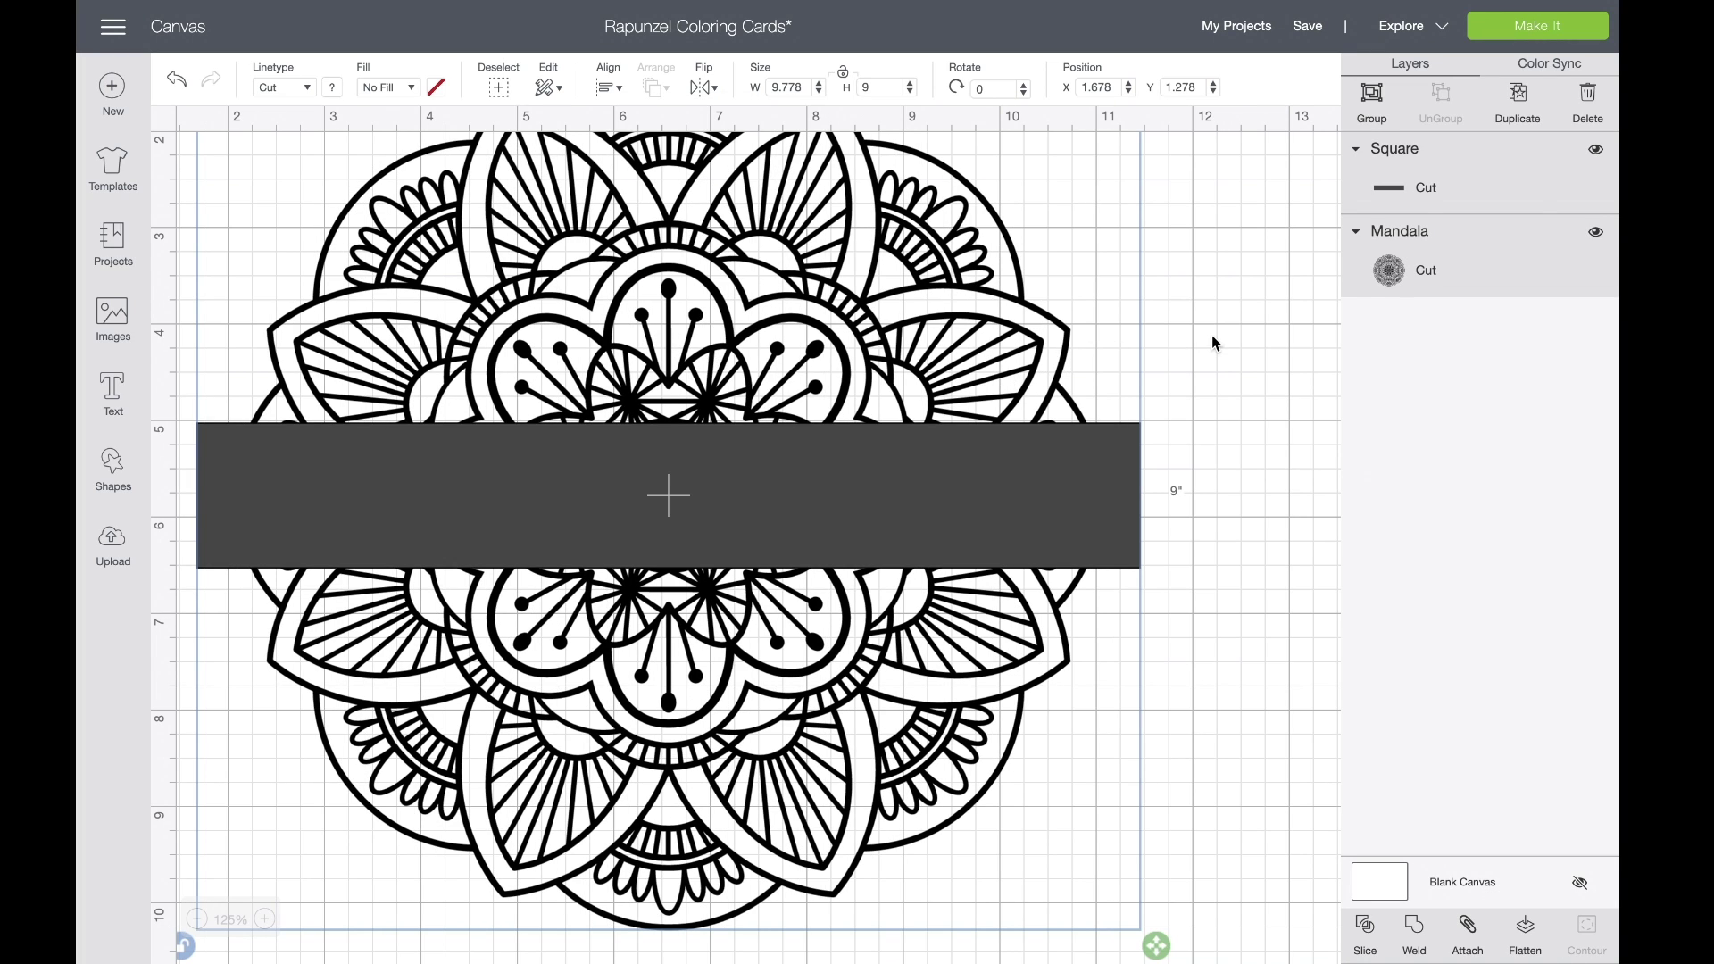
{"action": "left_click", "coordinate": [1372, 922]}
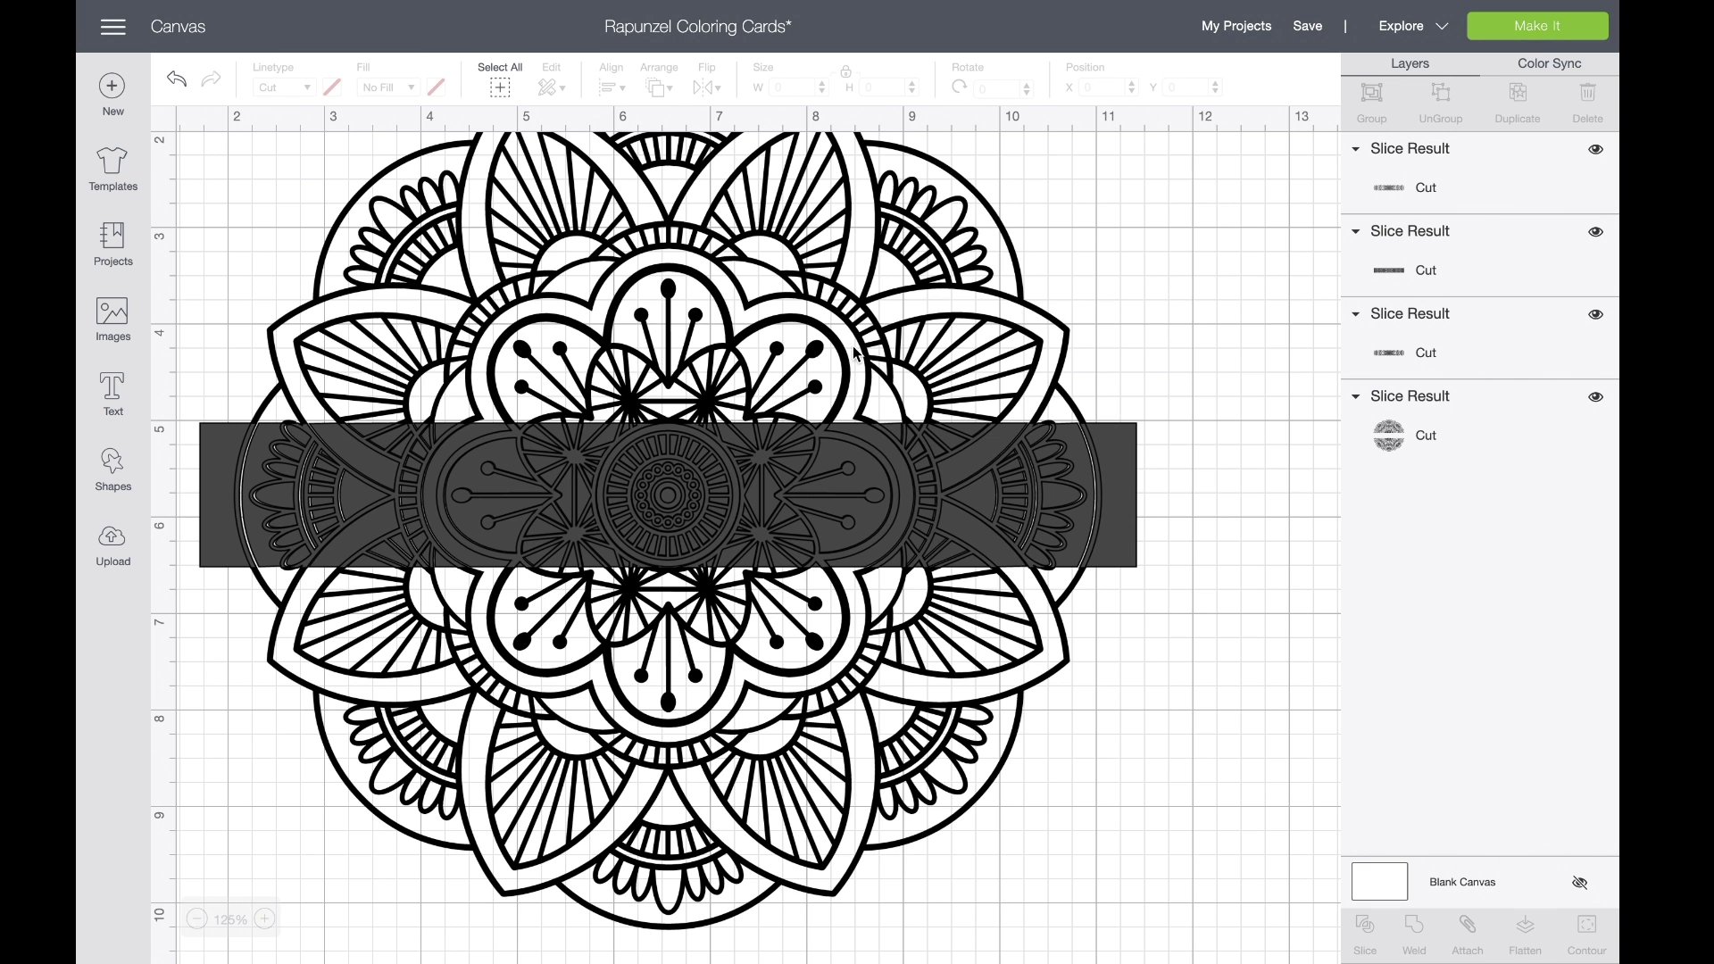
Step: Separate the split mandala from the sliced band pieces, delete those pieces and move the mandala back to the canvas's open area
{"action": "left_click_drag", "start_coordinate": [426, 293], "coordinate": [1095, 834]}
{"action": "left_click", "coordinate": [207, 360]}
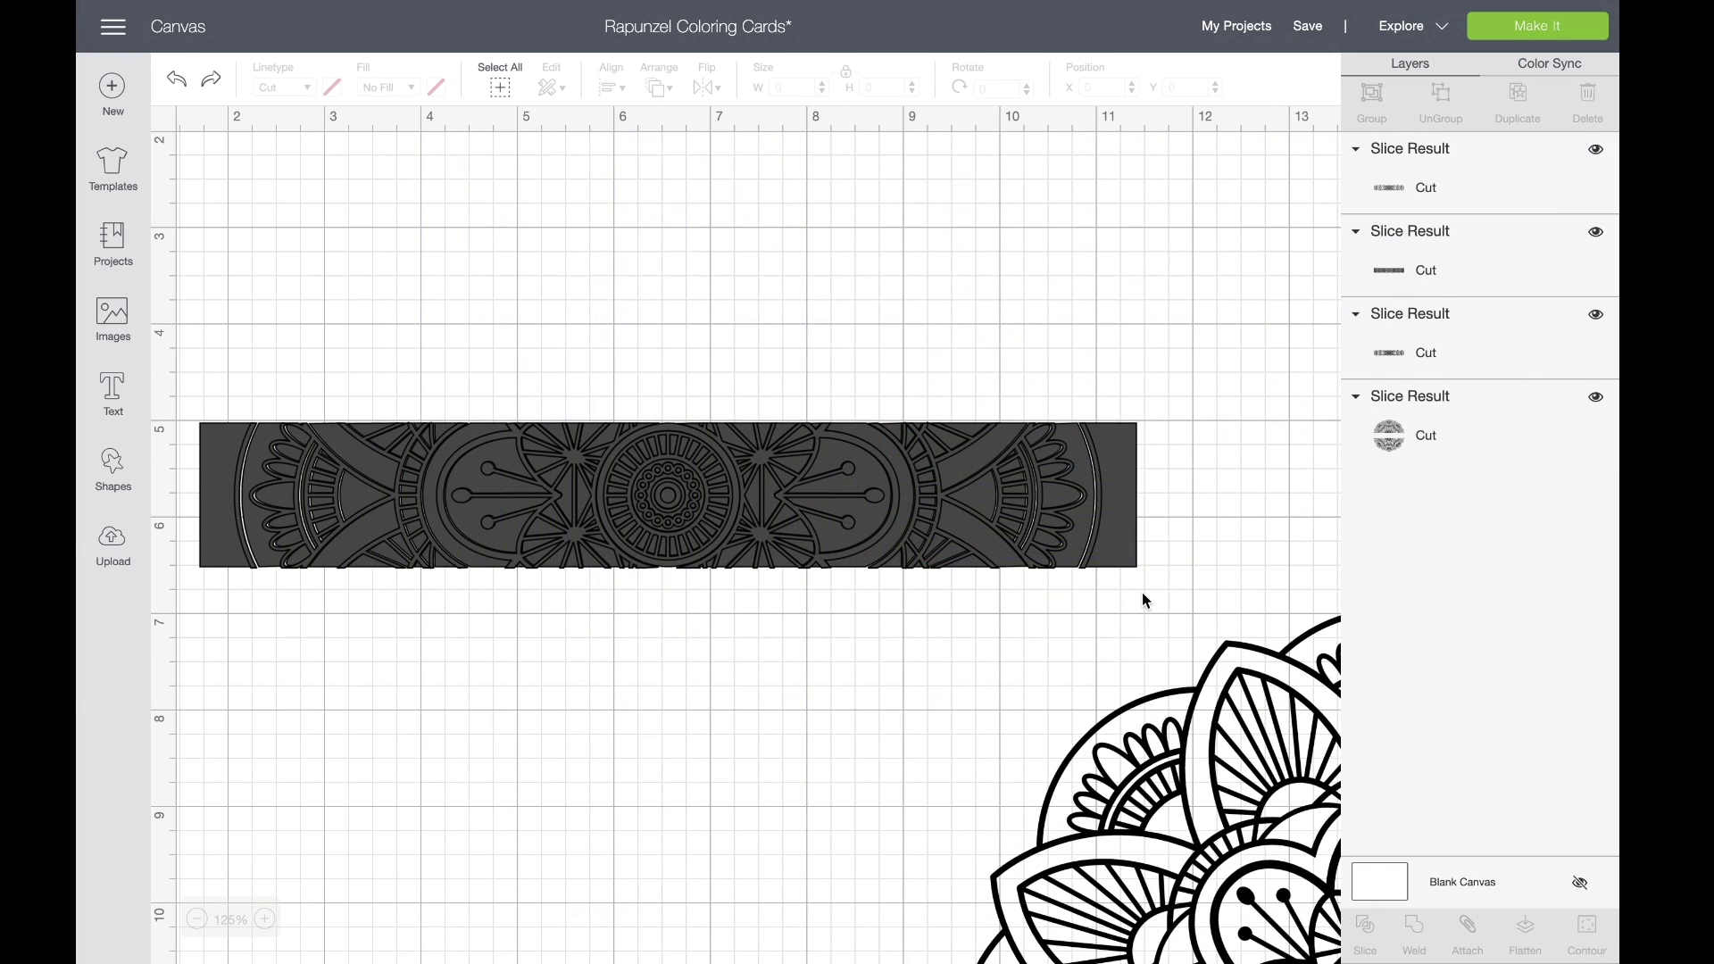
{"action": "left_click_drag", "start_coordinate": [1143, 593], "coordinate": [191, 317]}
{"action": "key", "text": "Delete"}
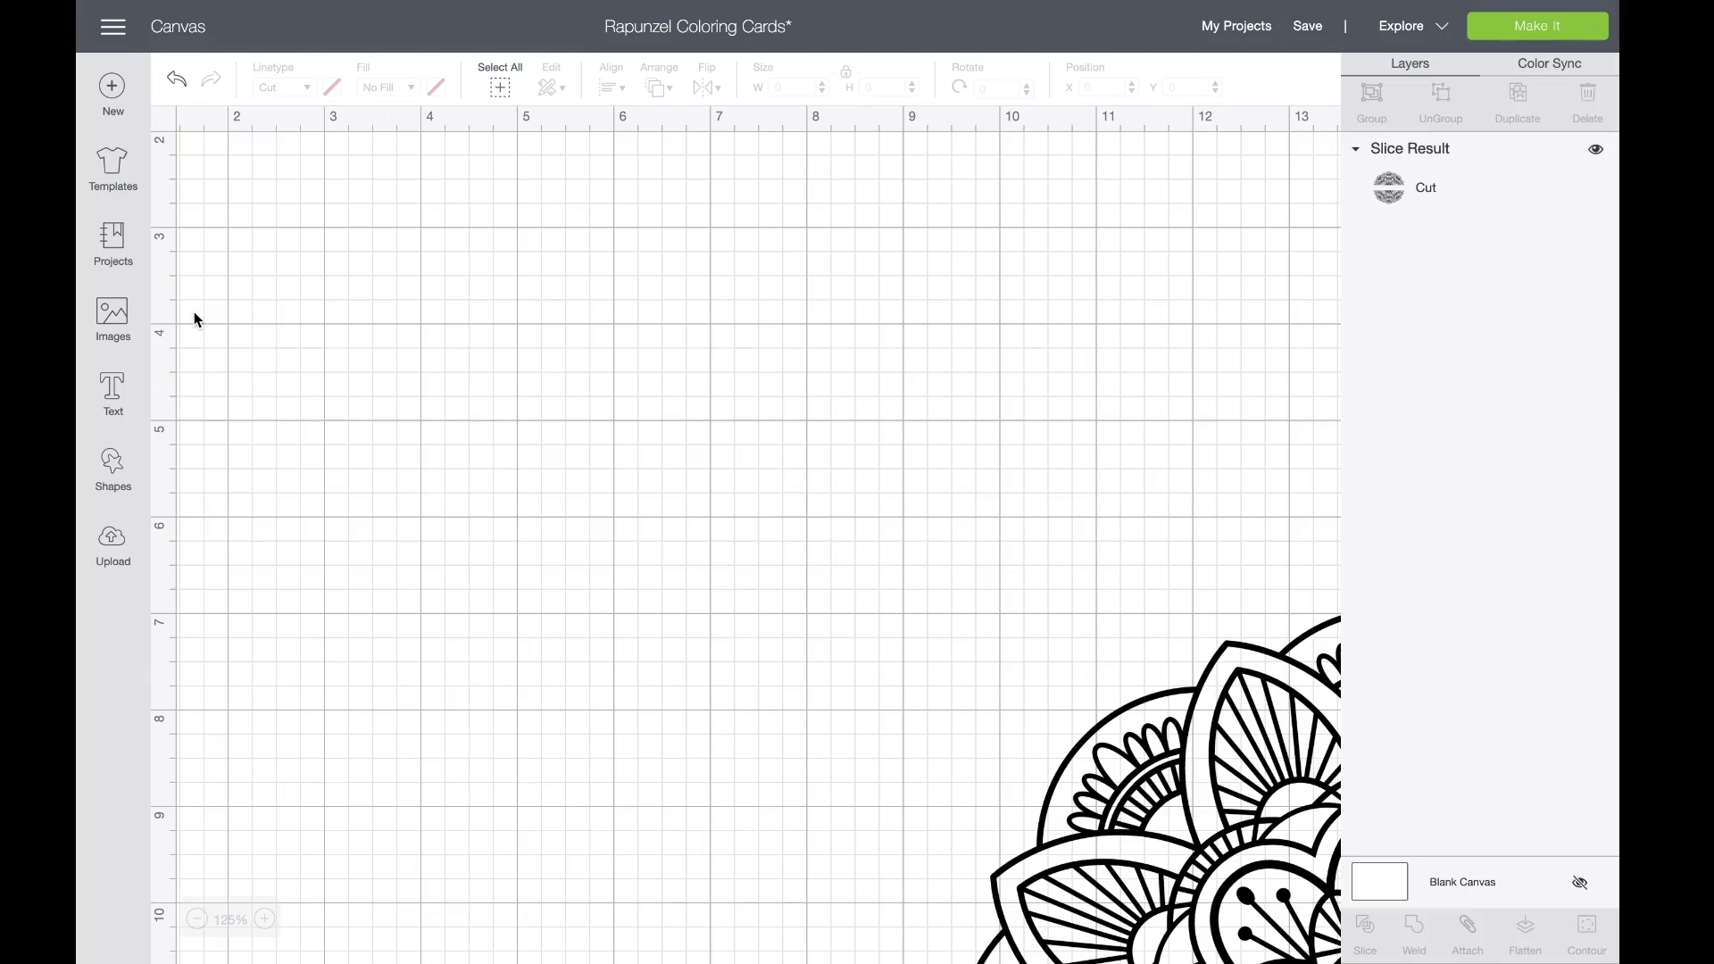
{"action": "left_click_drag", "start_coordinate": [1199, 745], "coordinate": [456, 281]}
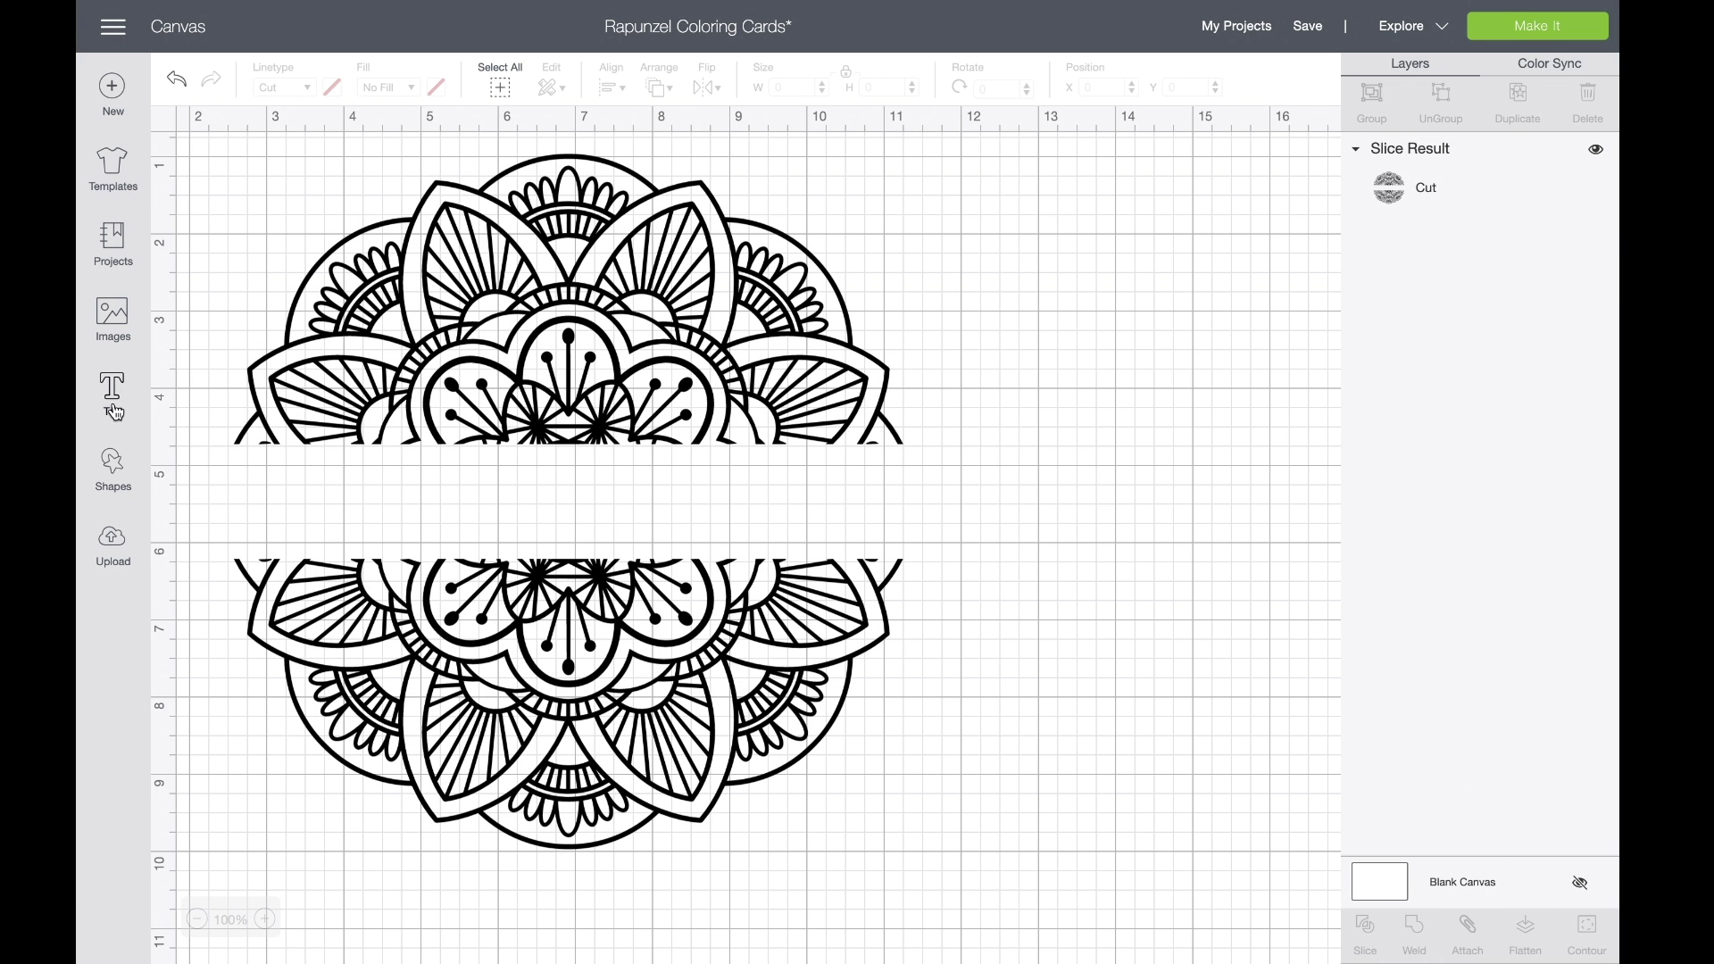
Step: Add a square, stretch it into a bar about 9.5 by 1.1 inches and place it against the upper mandala half's cut edge
{"action": "left_click", "coordinate": [124, 471]}
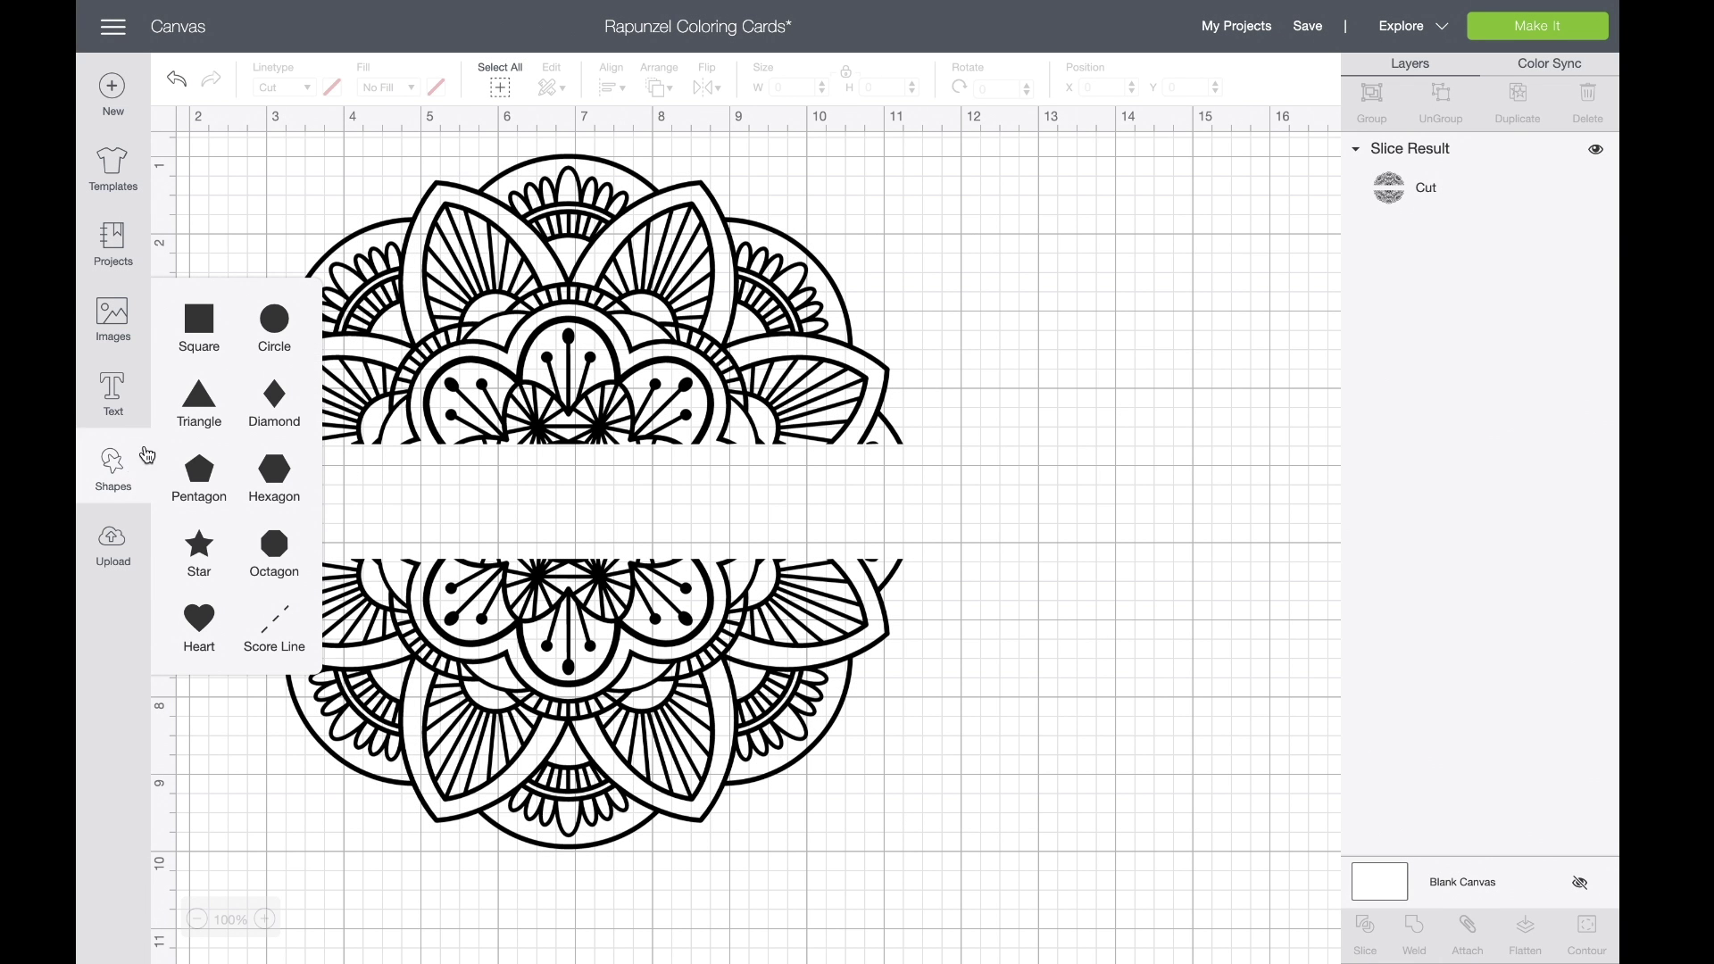
{"action": "left_click", "coordinate": [199, 322]}
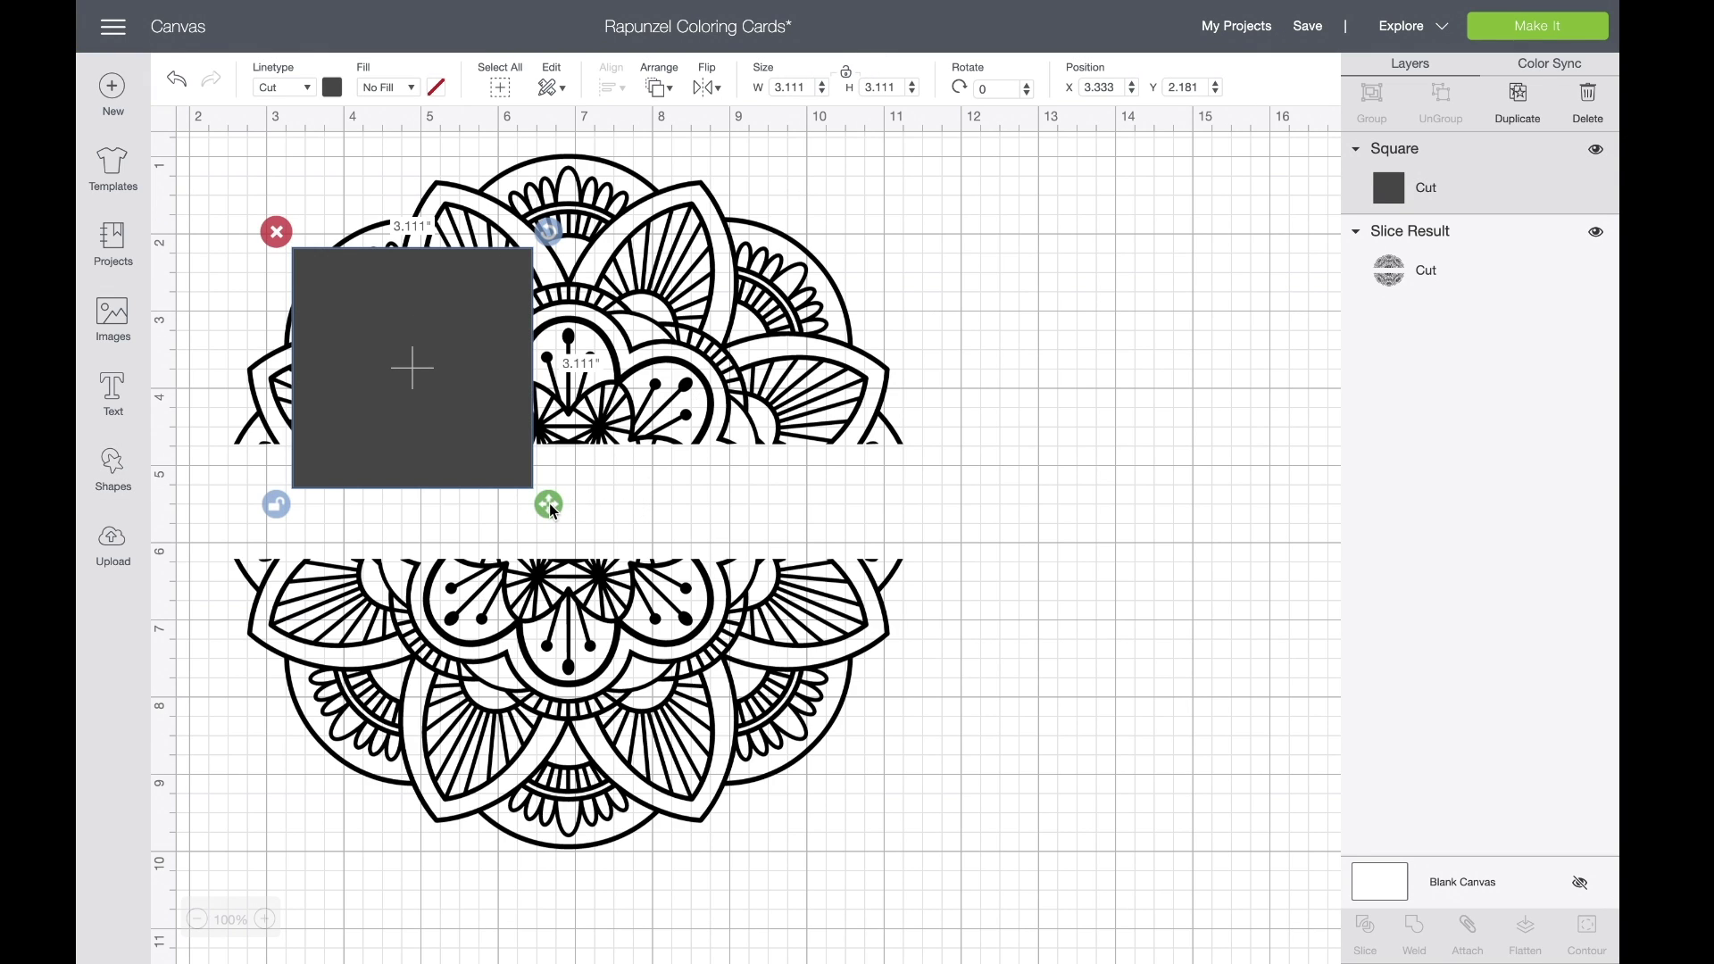
{"action": "left_click_drag", "start_coordinate": [549, 502], "coordinate": [1041, 352]}
{"action": "left_click_drag", "start_coordinate": [988, 287], "coordinate": [907, 475]}
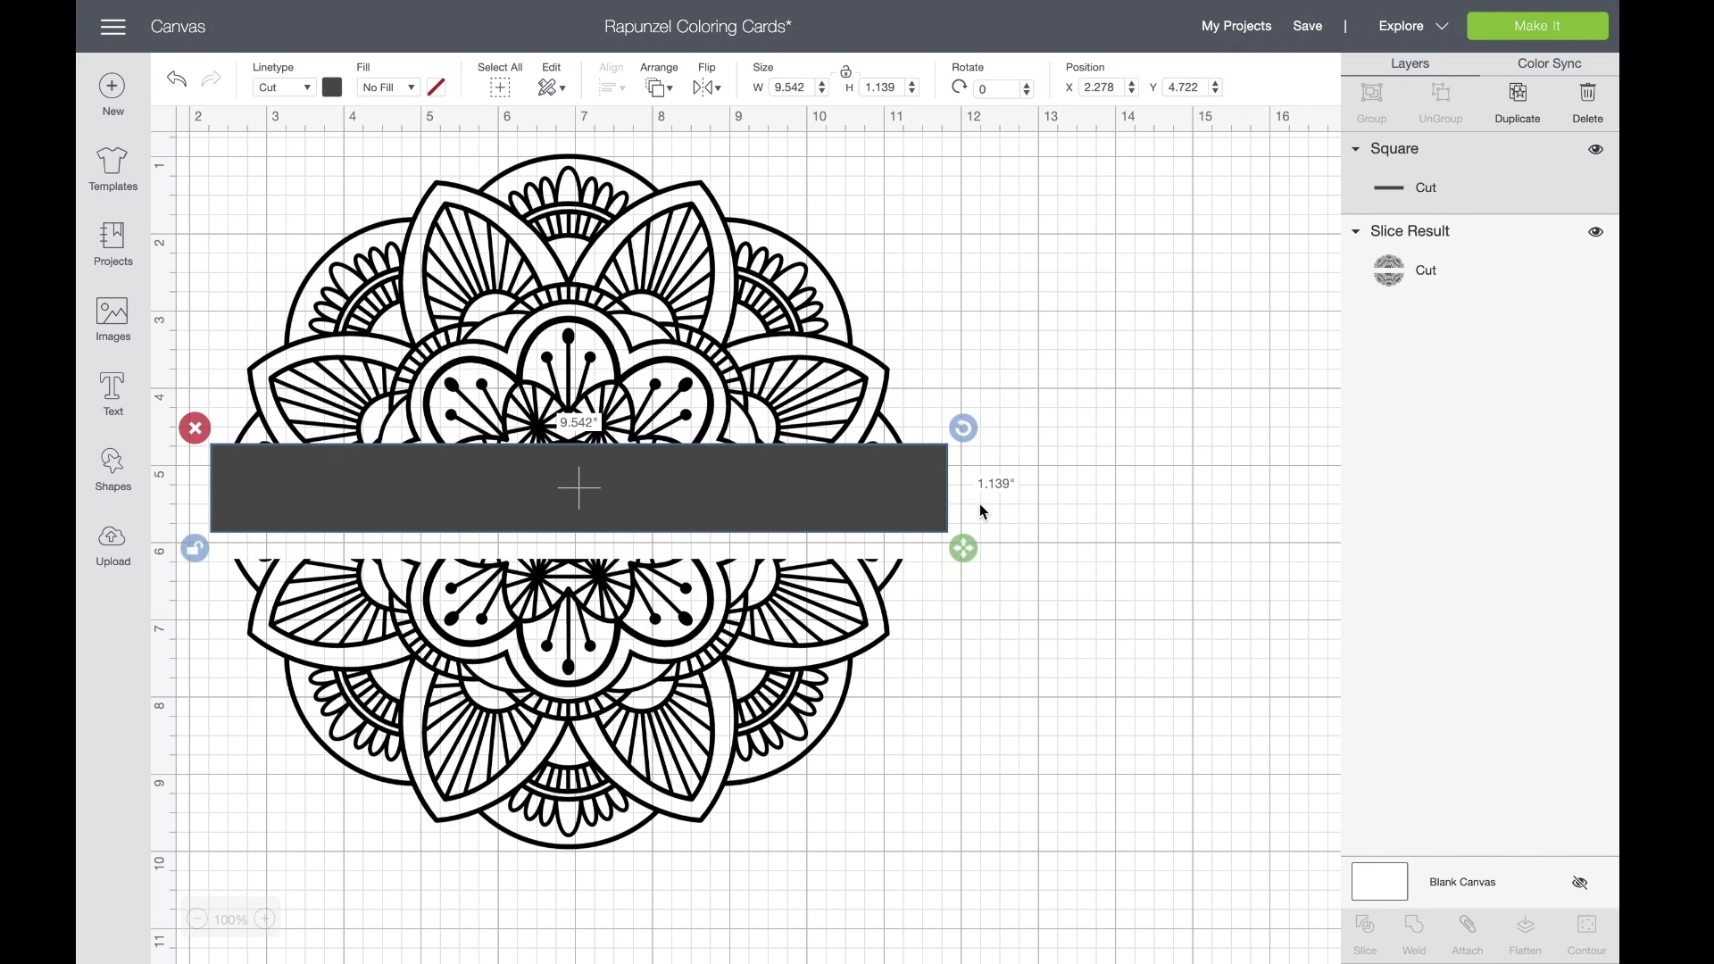
Step: Resize the bar into a thin strip about 9.42 by 0.07 inches along the upper mandala half's cut edge
{"action": "left_click", "coordinate": [265, 919]}
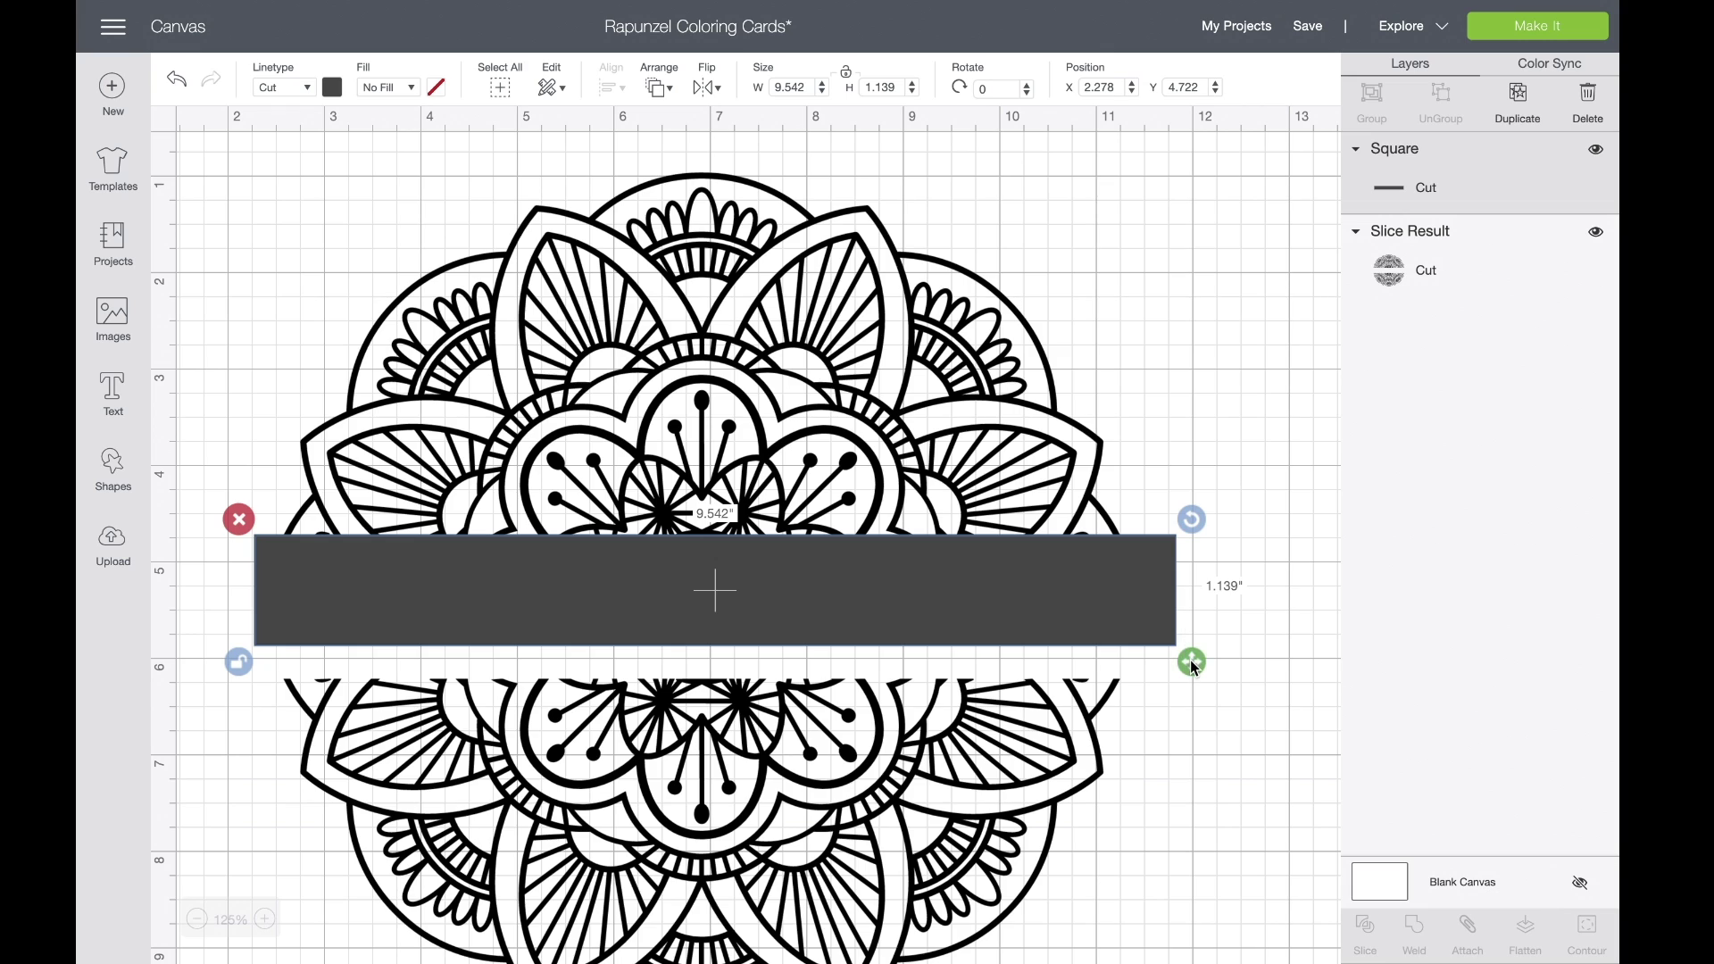
{"action": "left_click_drag", "start_coordinate": [1192, 665], "coordinate": [1123, 627]}
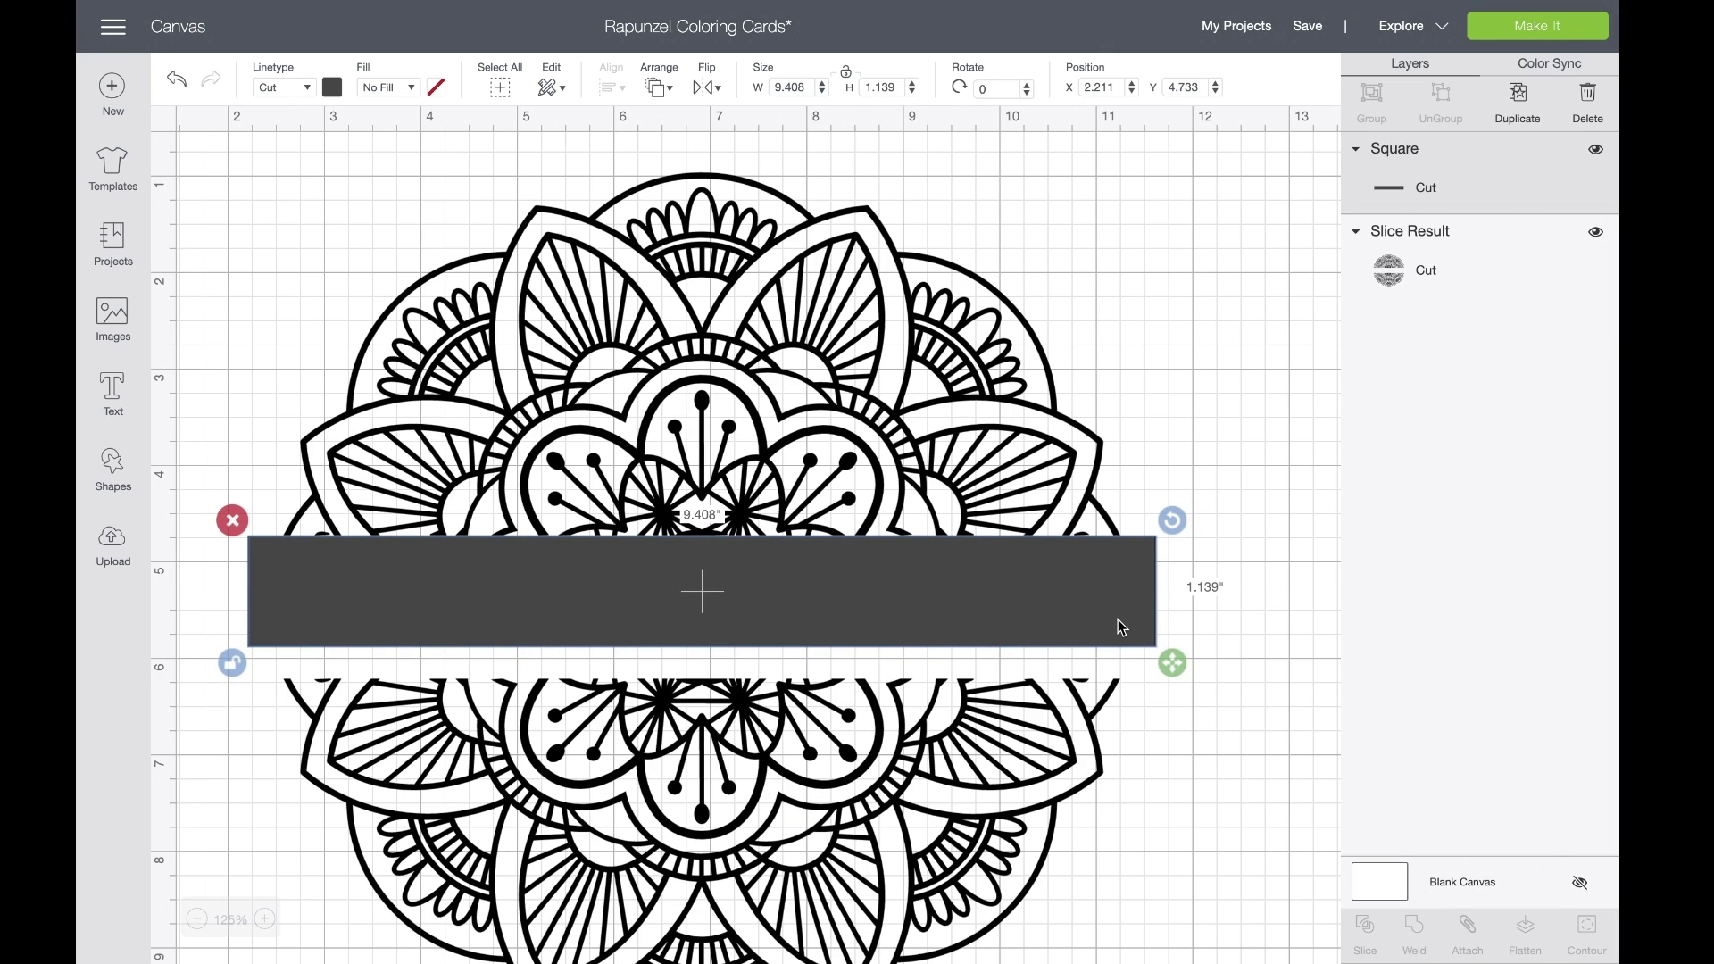
{"action": "key", "text": "ctrl+plus"}
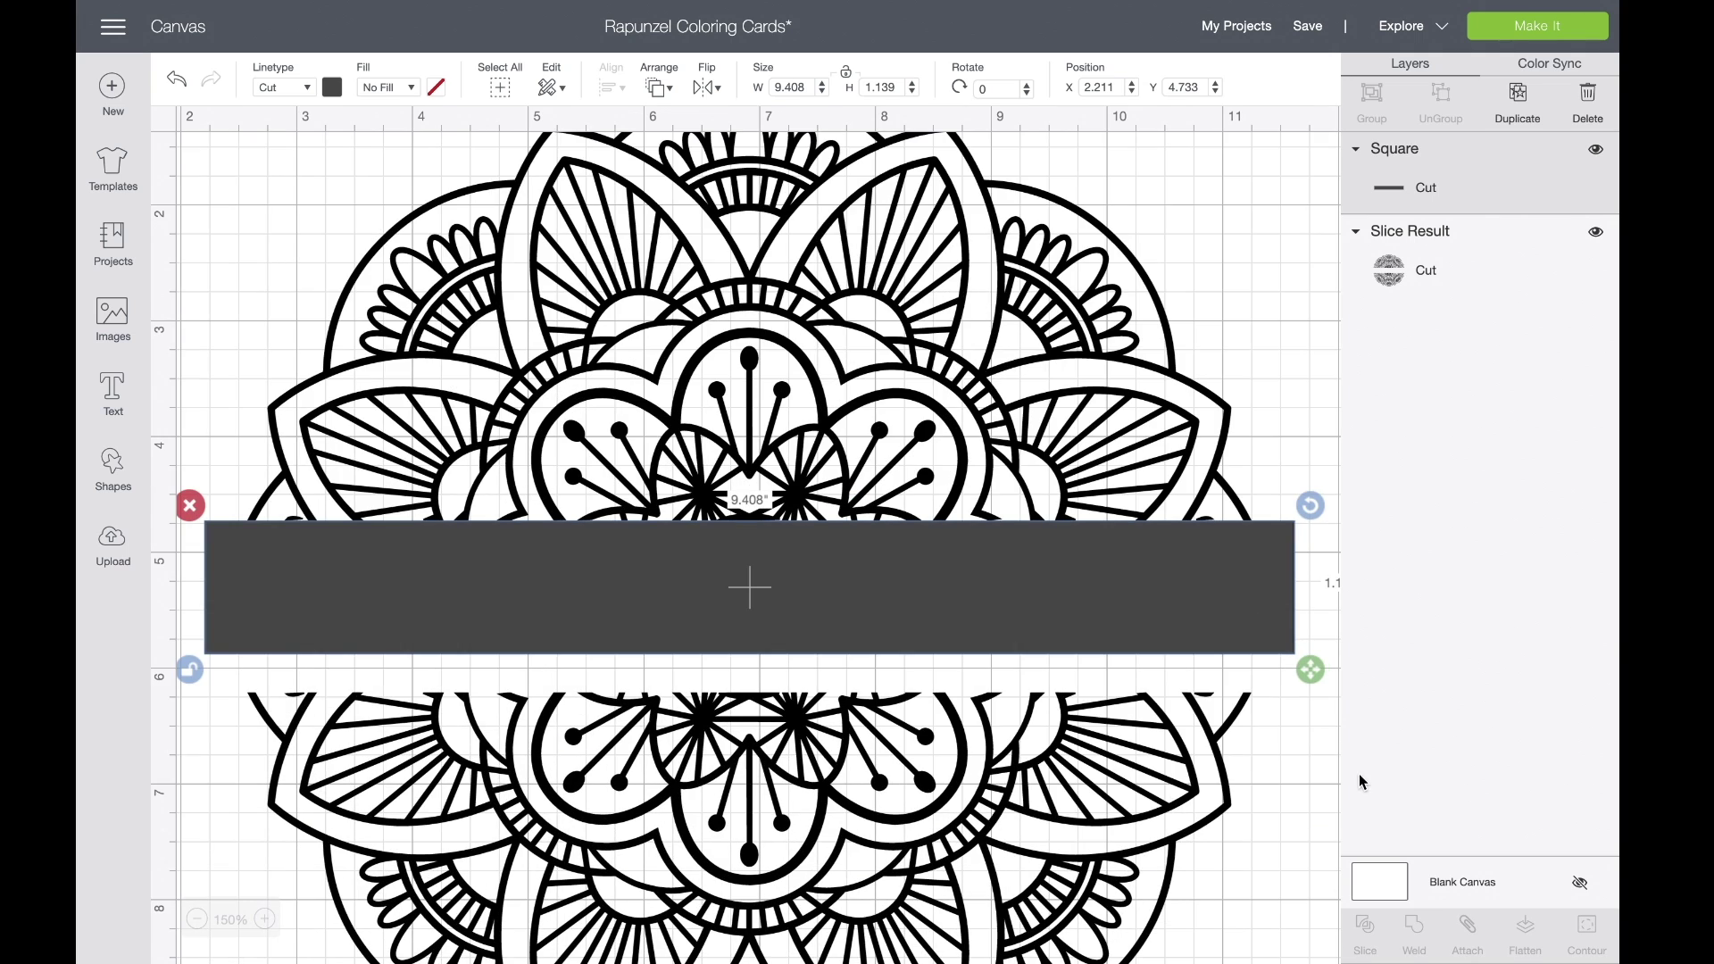
{"action": "left_click_drag", "start_coordinate": [1311, 672], "coordinate": [1303, 553]}
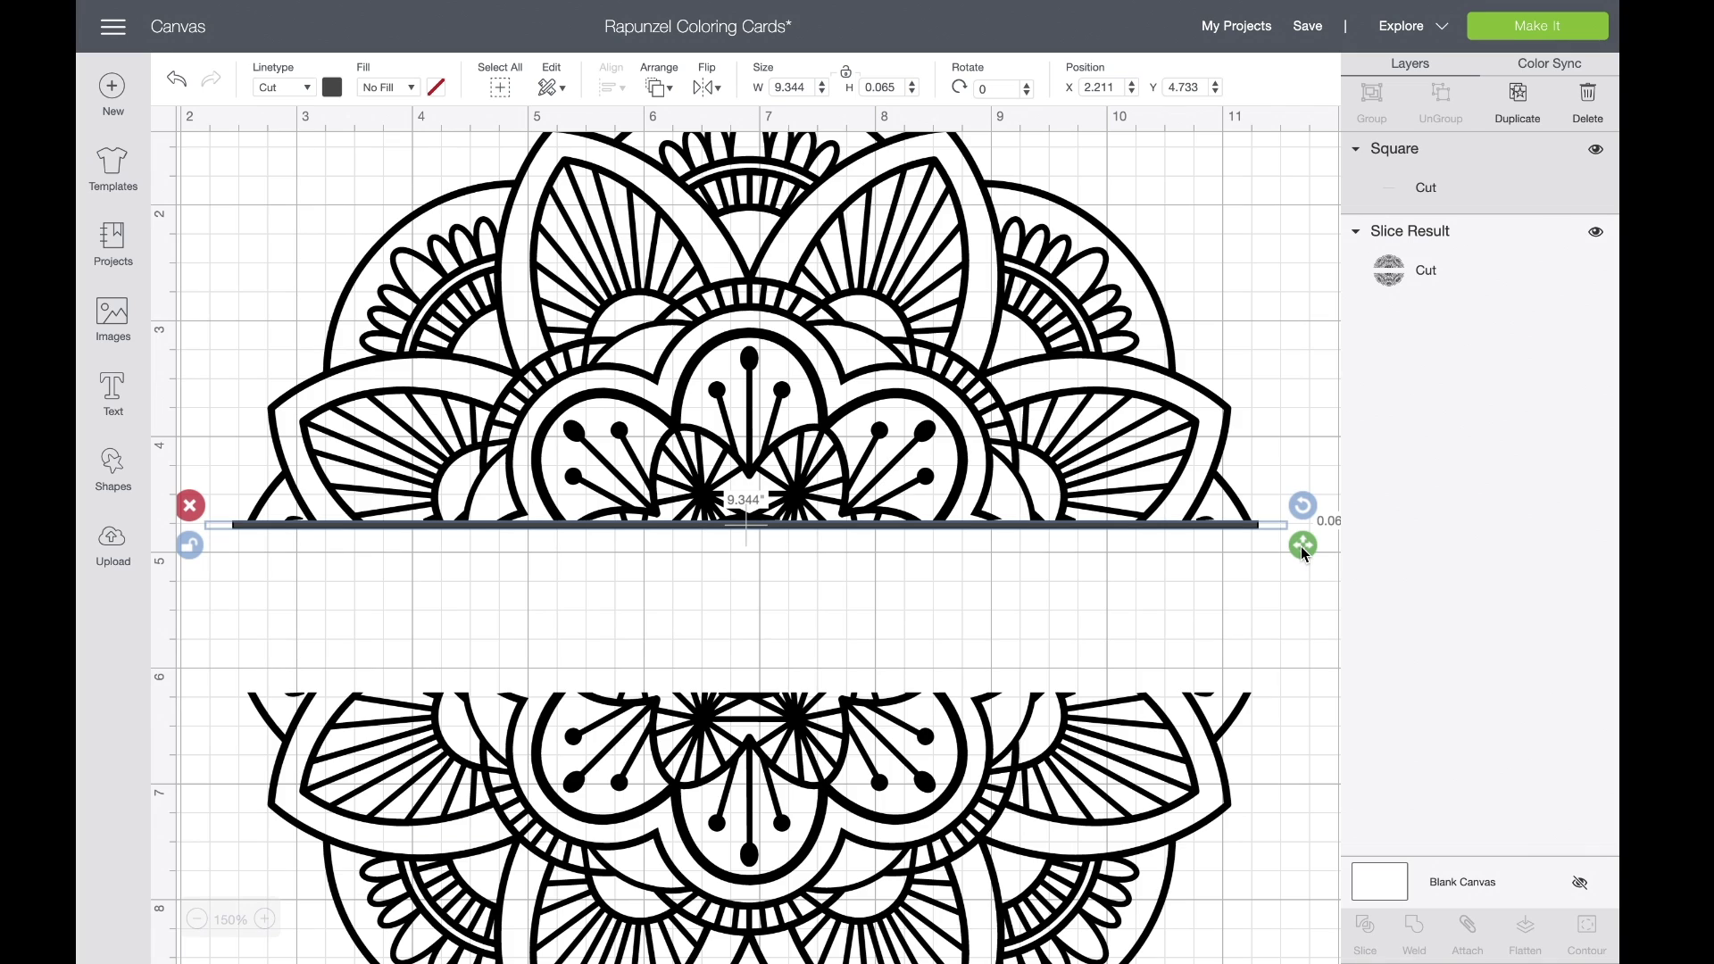
{"action": "left_click", "coordinate": [1186, 535]}
{"action": "left_click", "coordinate": [1186, 525]}
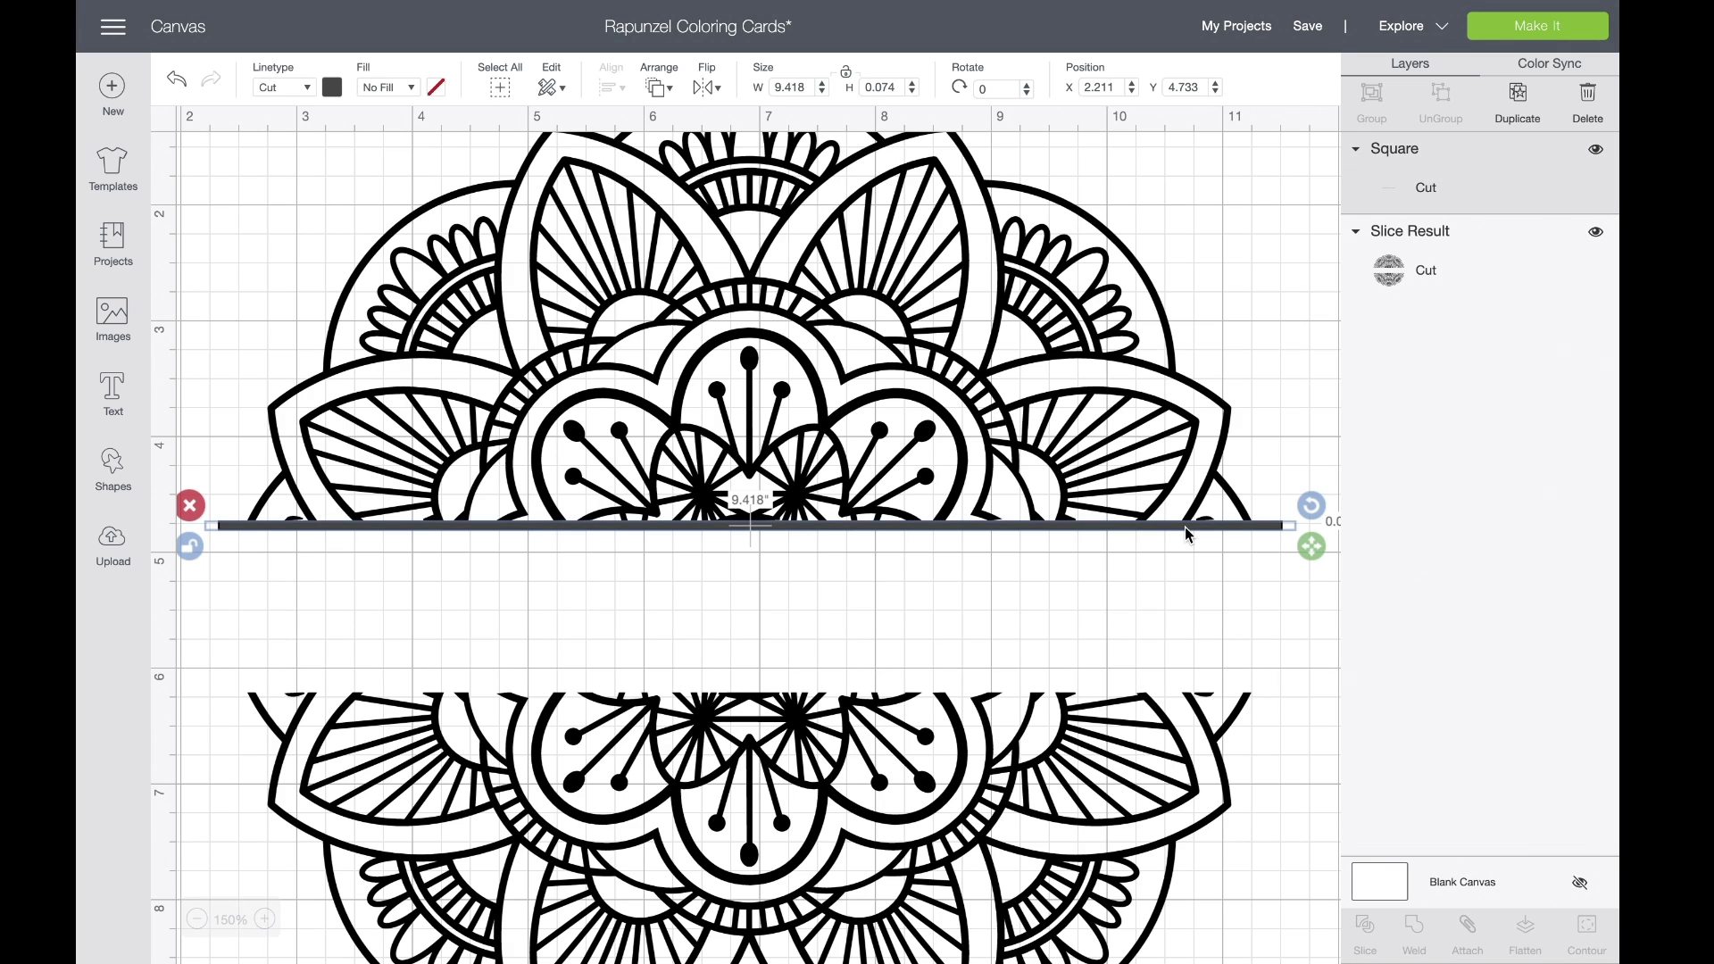
Step: Duplicate the thin strip and place the copy along the lower mandala half's cut edge
{"action": "right_click", "coordinate": [680, 531]}
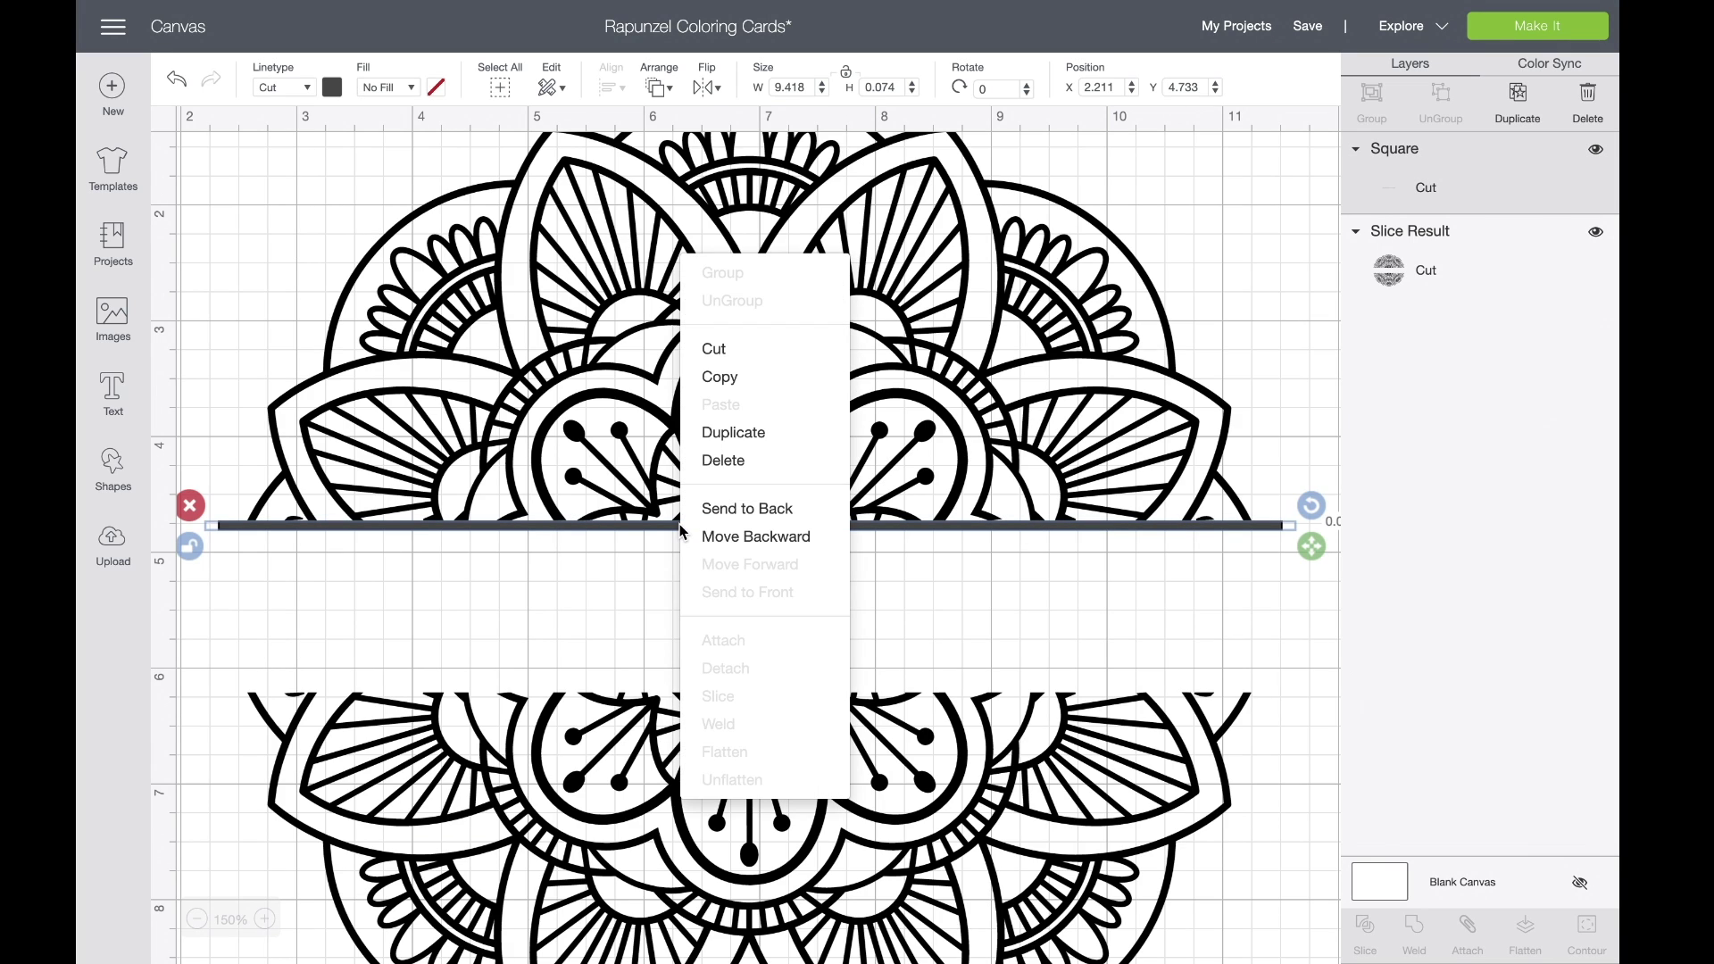
{"action": "left_click", "coordinate": [730, 432]}
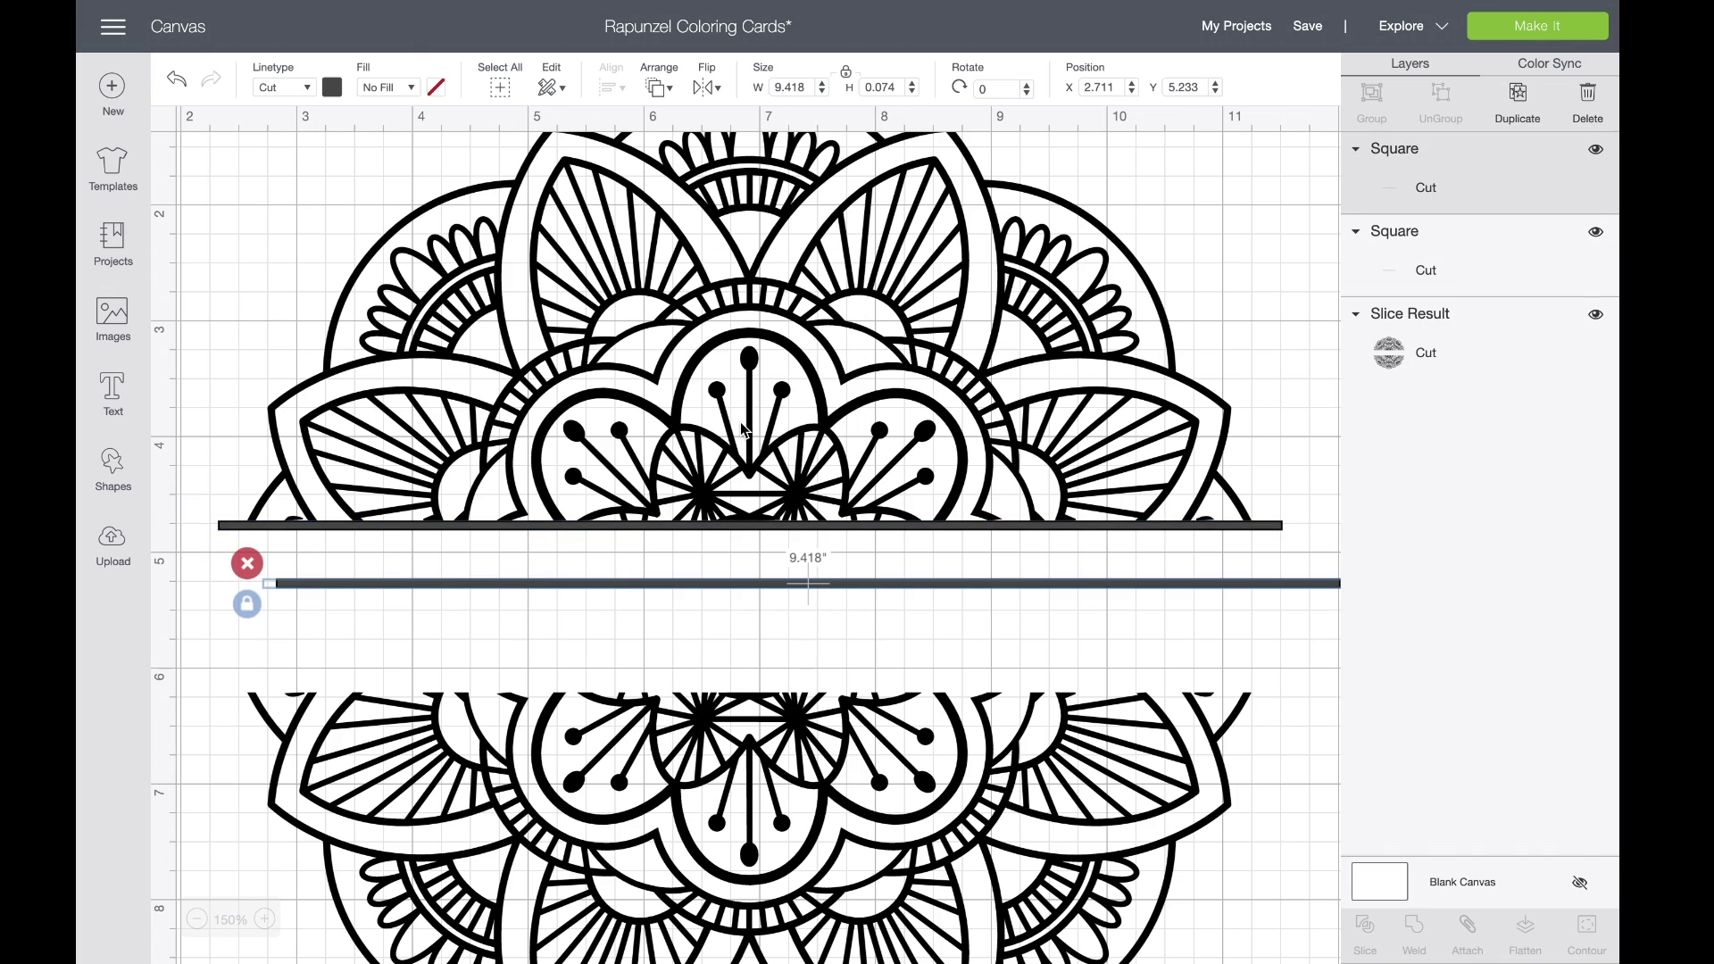
{"action": "left_click_drag", "start_coordinate": [914, 585], "coordinate": [863, 688]}
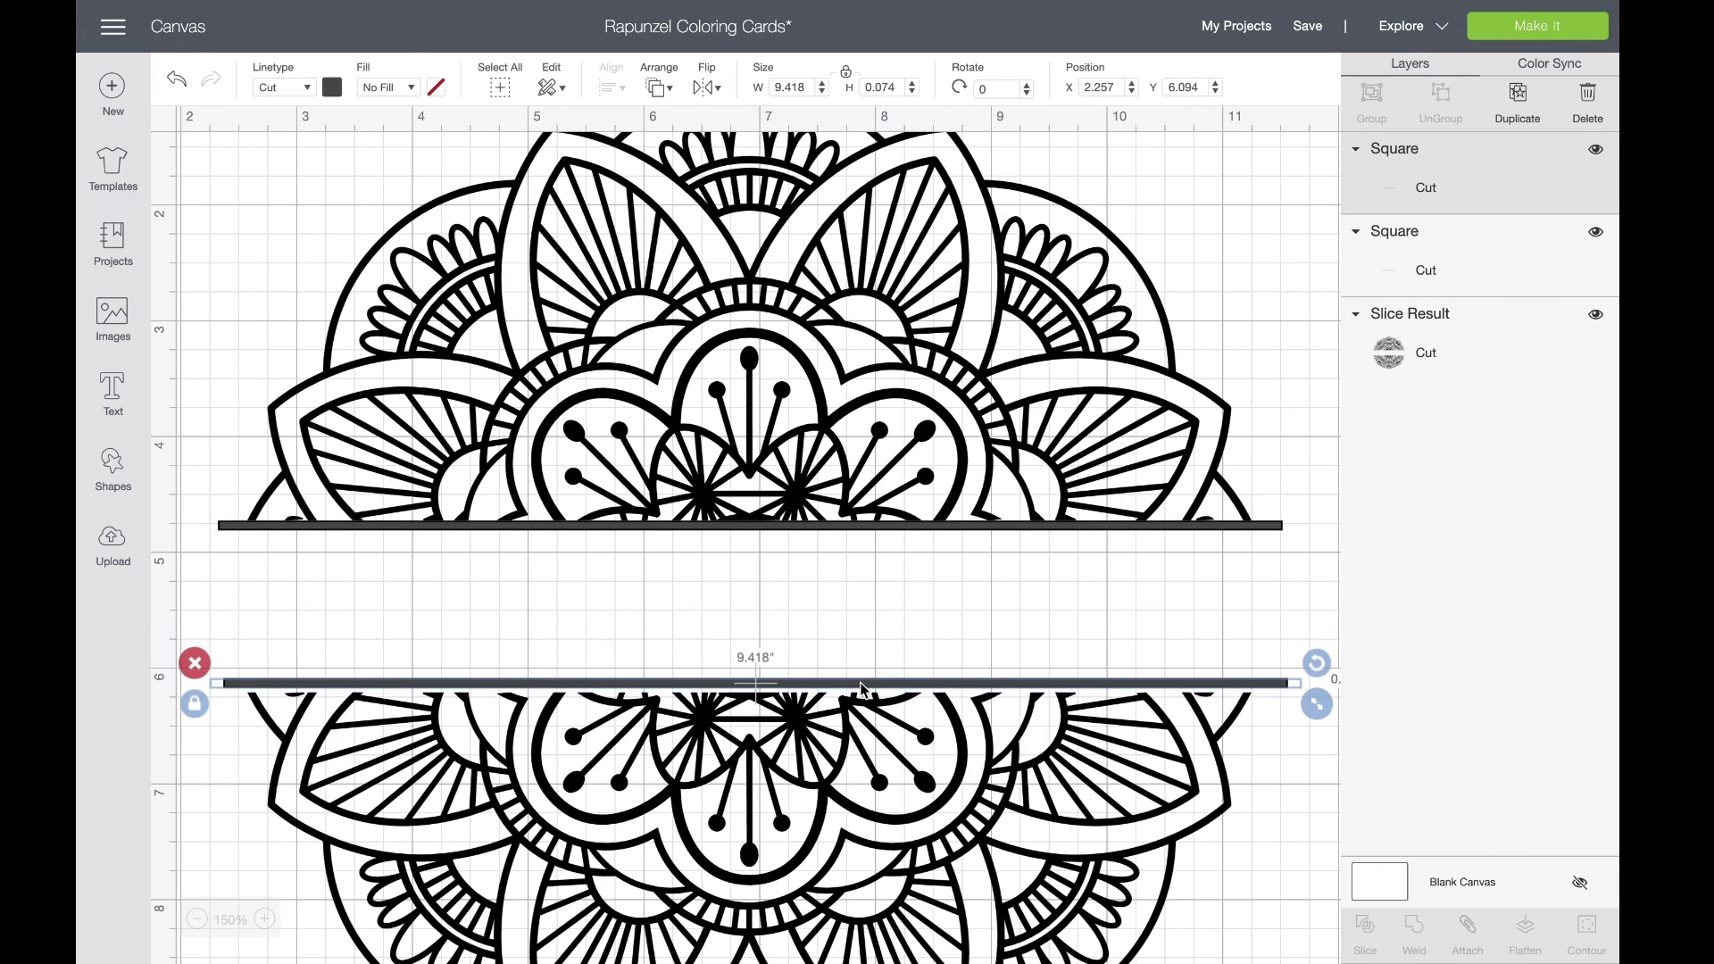
{"action": "left_click", "coordinate": [731, 547]}
Step: Recolor both thin strips along the mandala's cut edges red
{"action": "left_click", "coordinate": [198, 920]}
{"action": "left_click", "coordinate": [197, 920]}
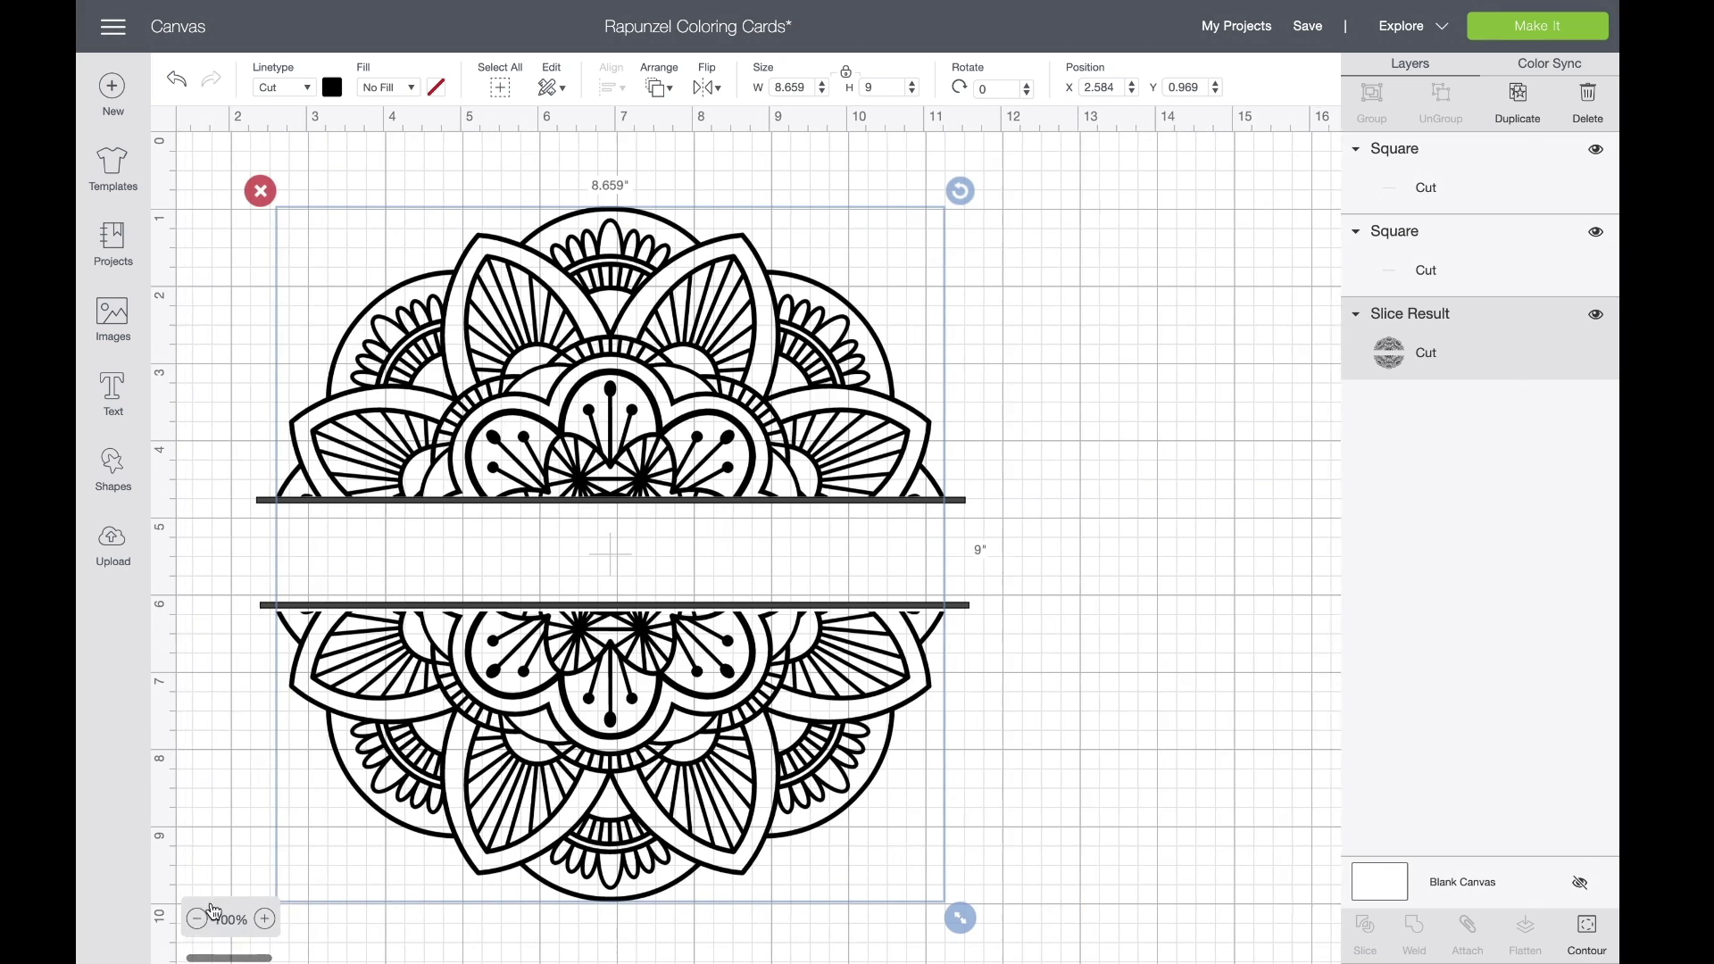
{"action": "left_click", "coordinate": [233, 688]}
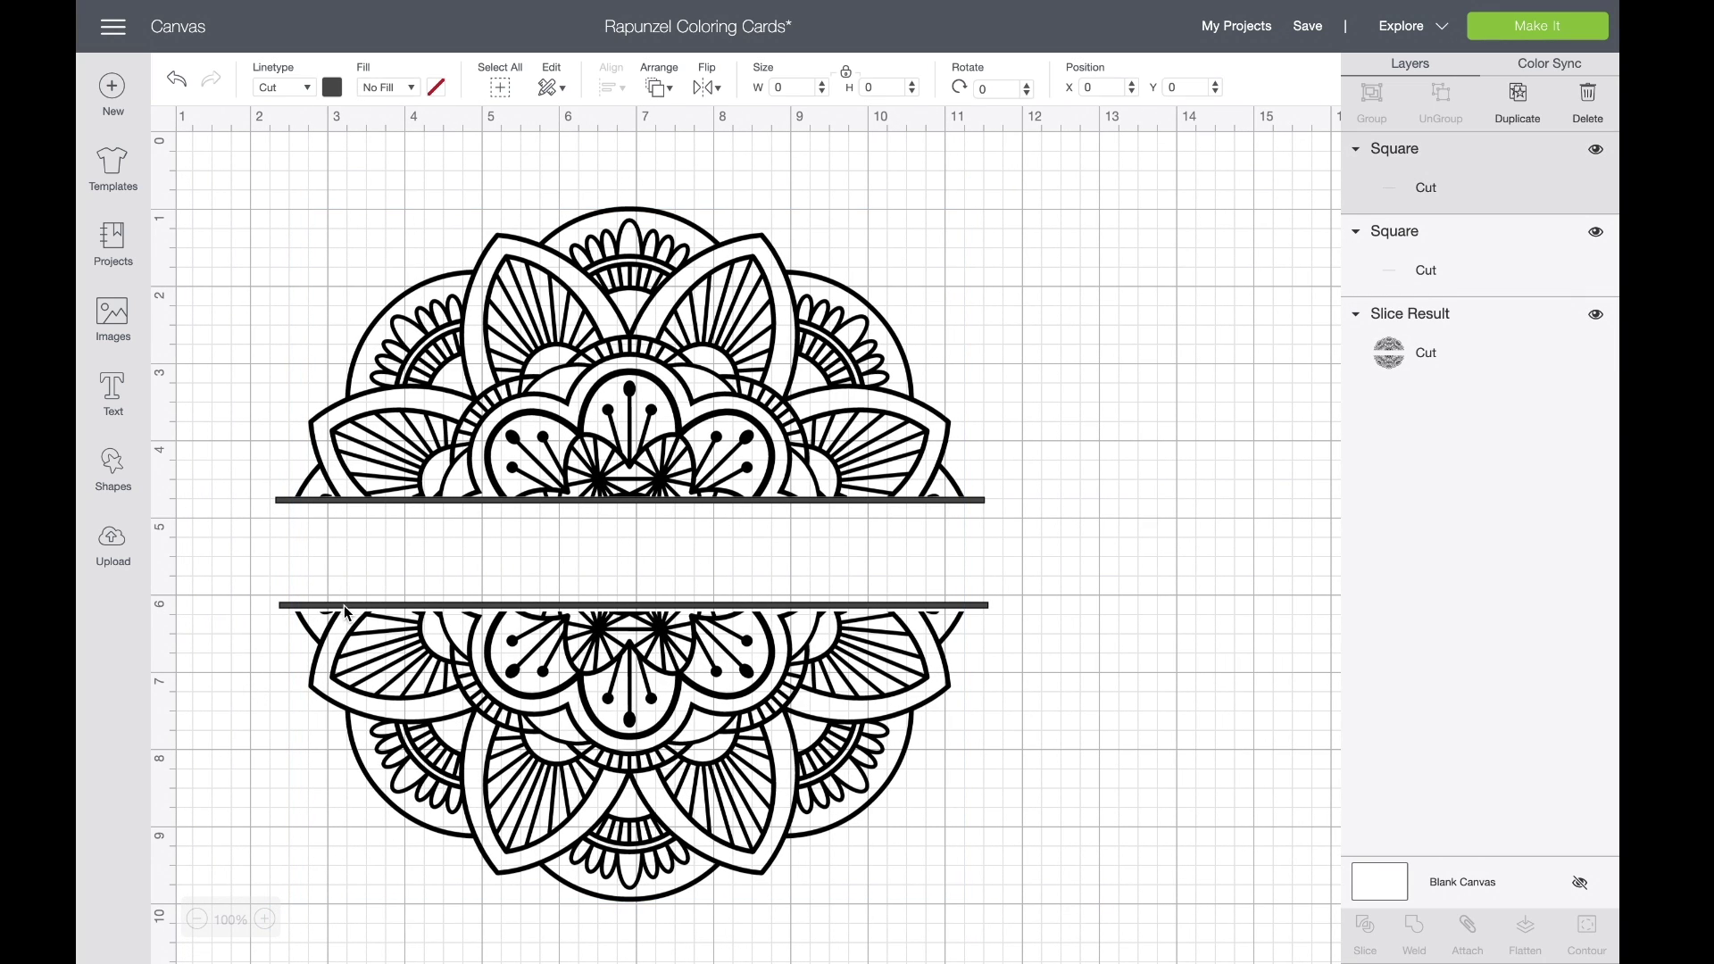
{"action": "left_click", "coordinate": [345, 607]}
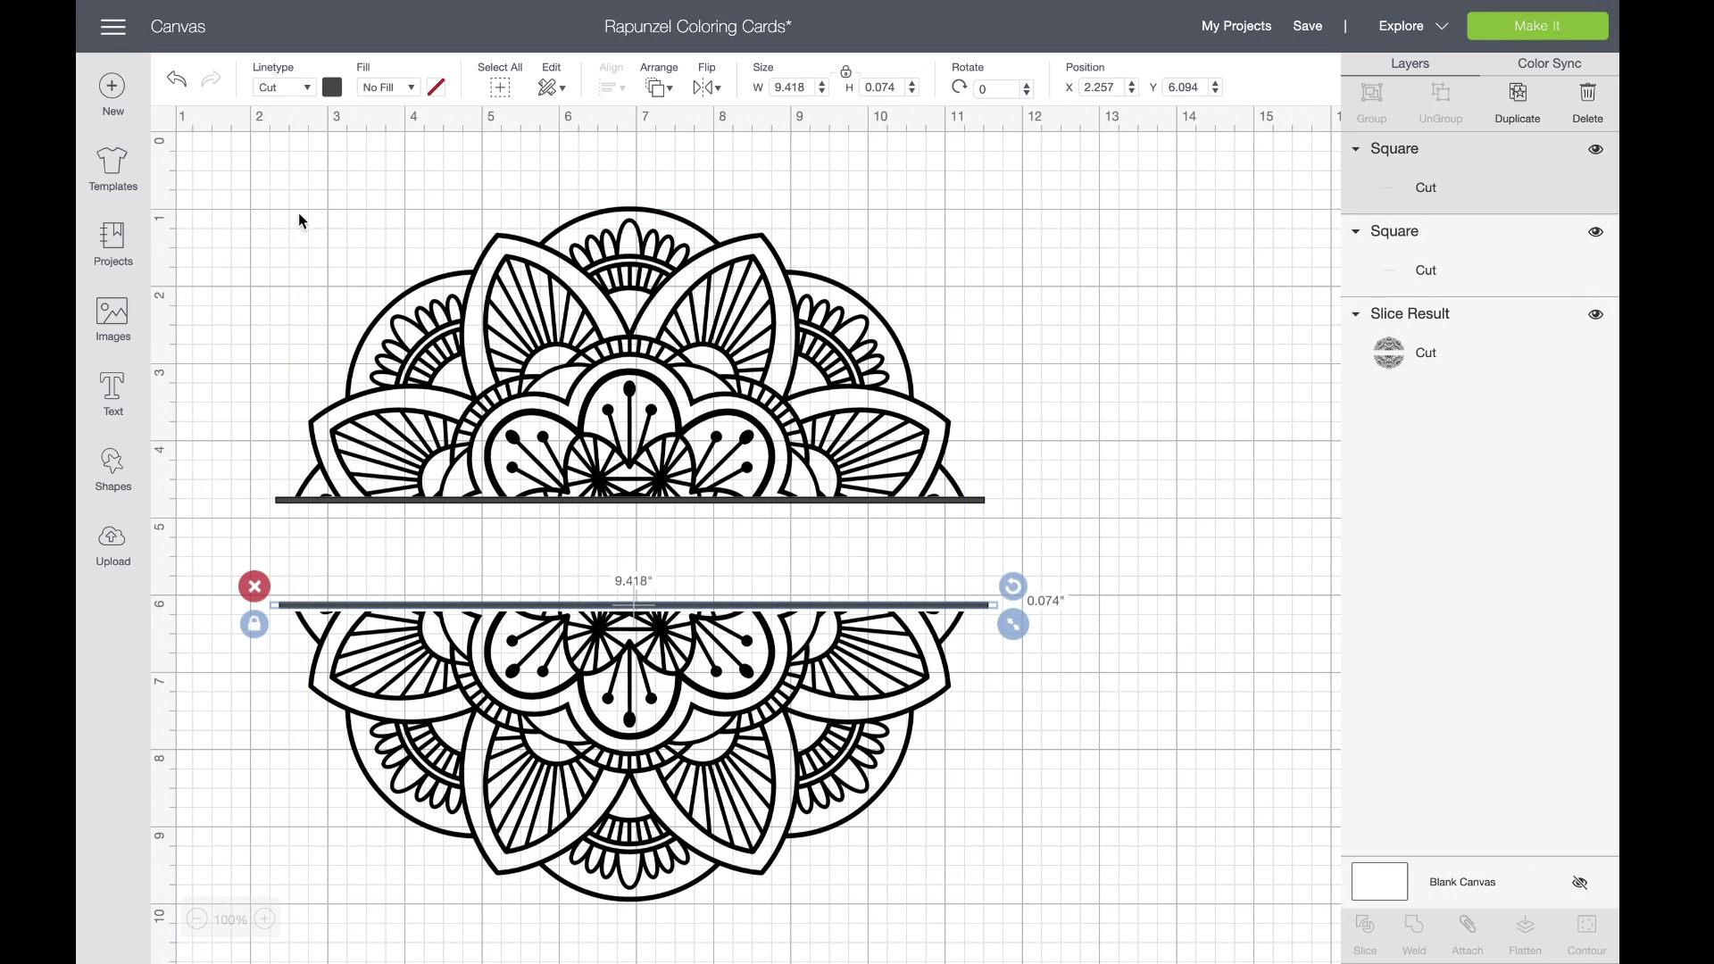
{"action": "left_click", "coordinate": [317, 500], "text": "shift"}
{"action": "left_click", "coordinate": [333, 87]}
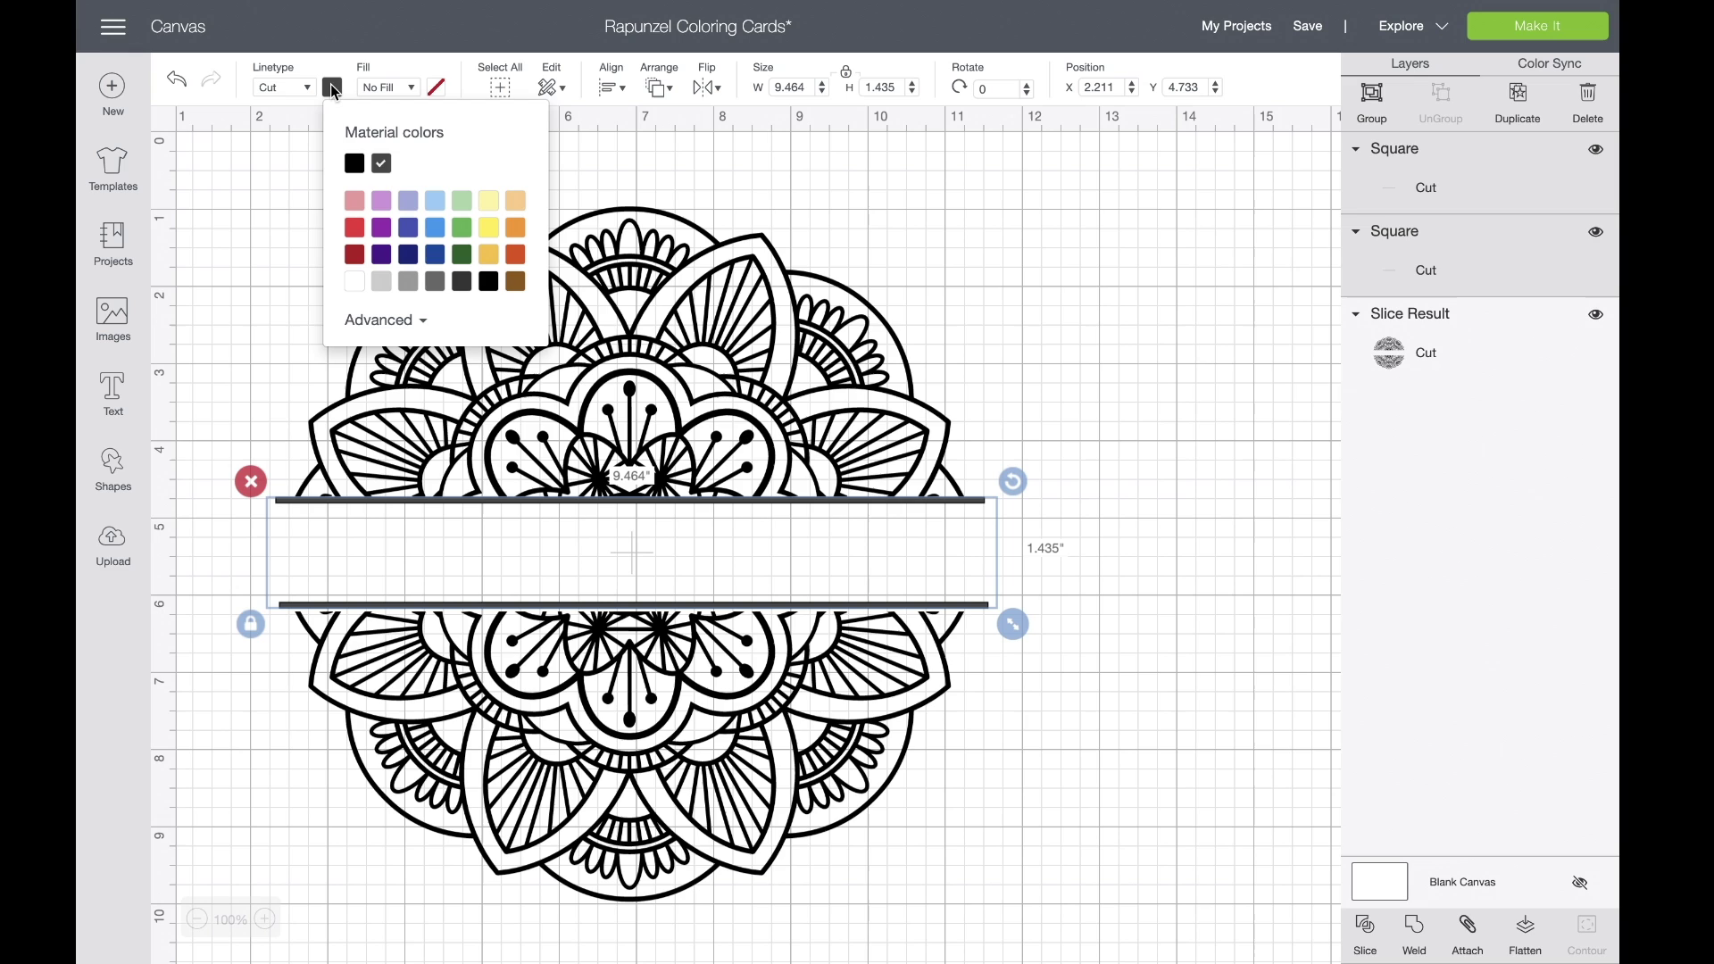
{"action": "left_click", "coordinate": [354, 228]}
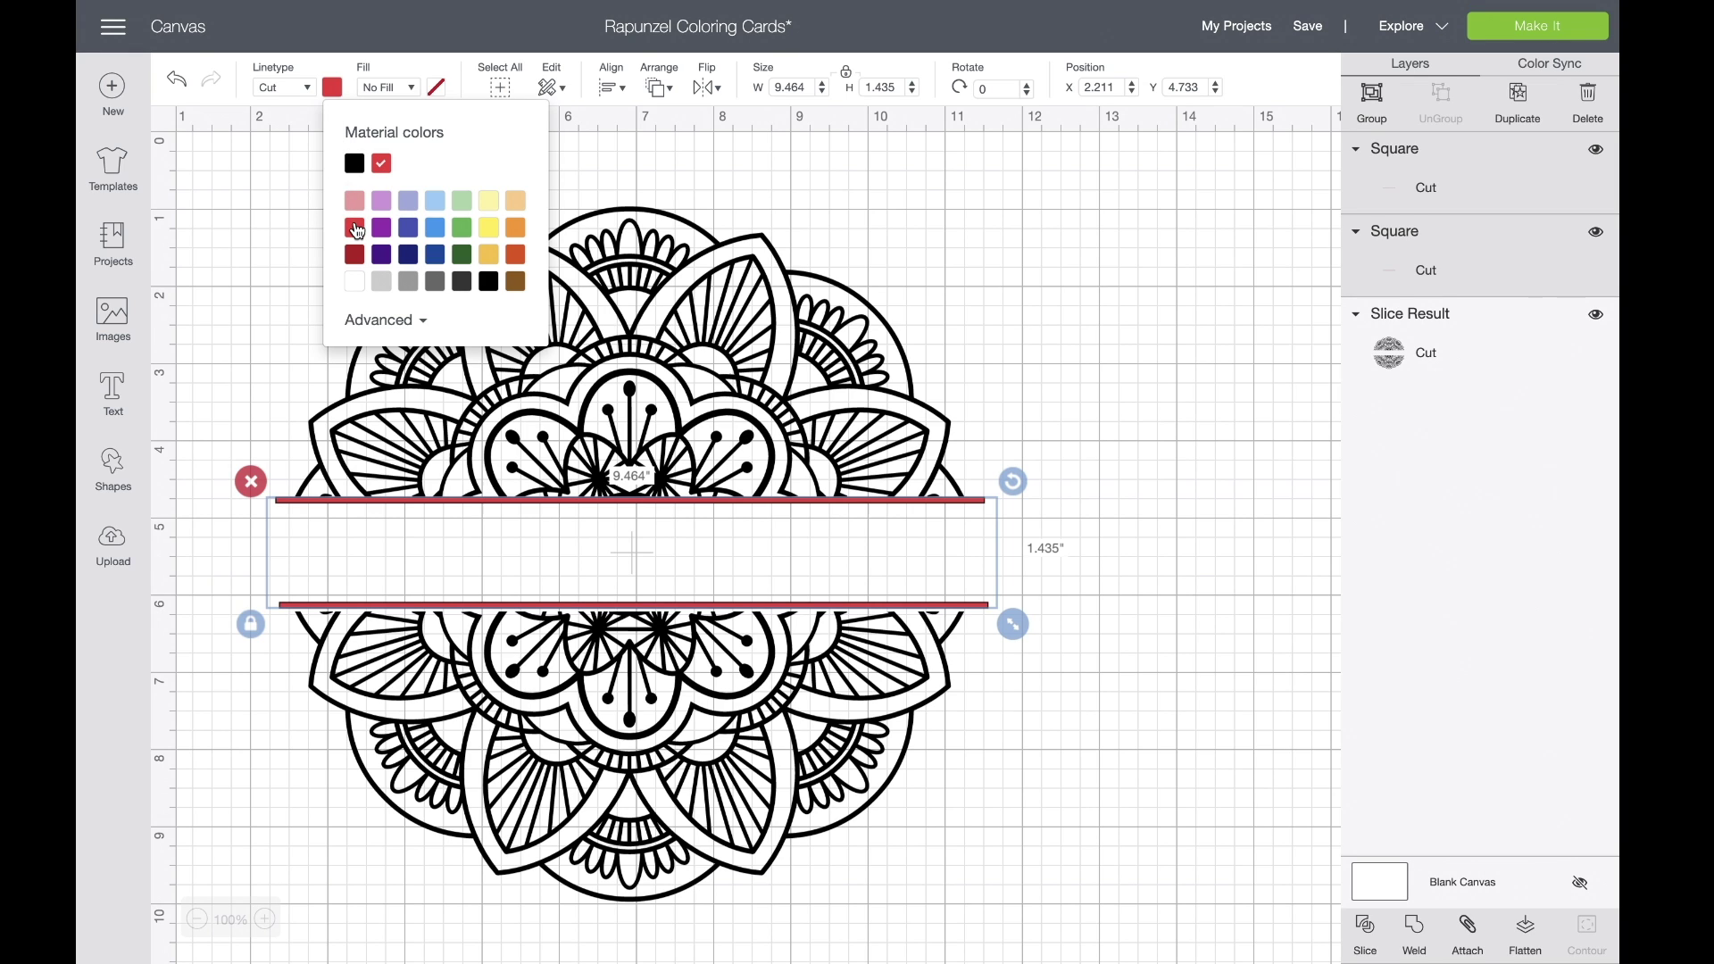
{"action": "left_click", "coordinate": [210, 361]}
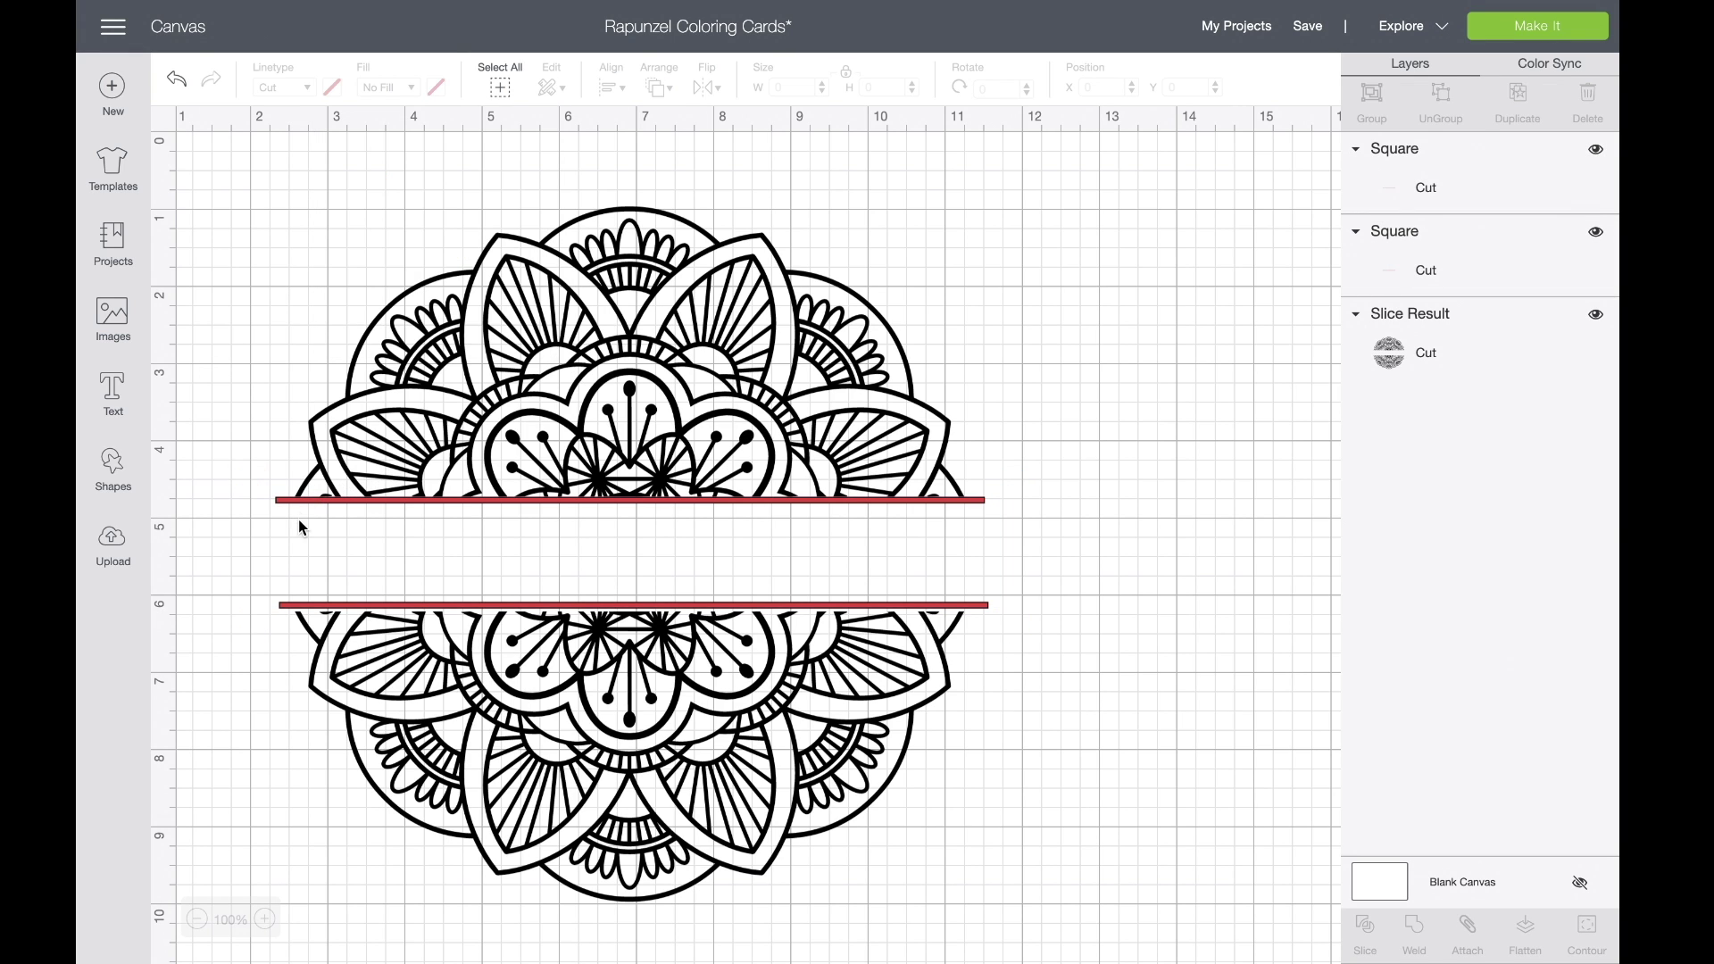
Step: Center the mandala and both strips horizontally on one another
{"action": "left_click", "coordinate": [264, 920]}
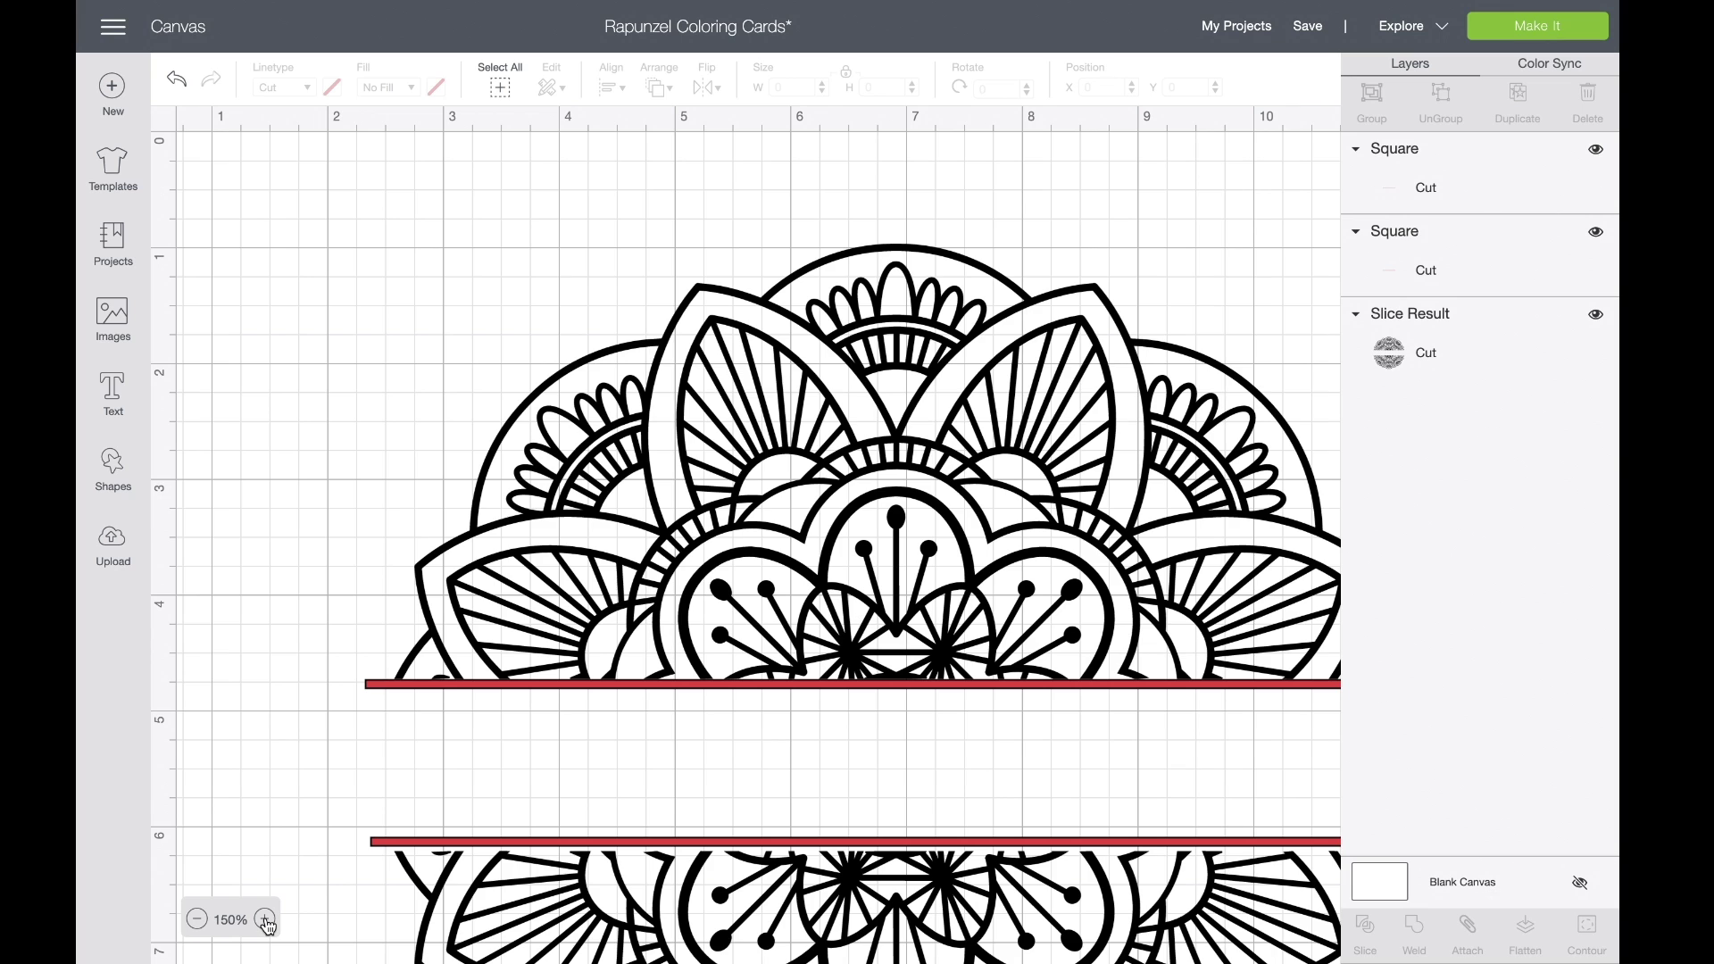
{"action": "scroll", "coordinate": [395, 847], "scroll_direction": "down", "scroll_amount": 5}
{"action": "scroll", "coordinate": [396, 846], "scroll_direction": "right", "scroll_amount": 3}
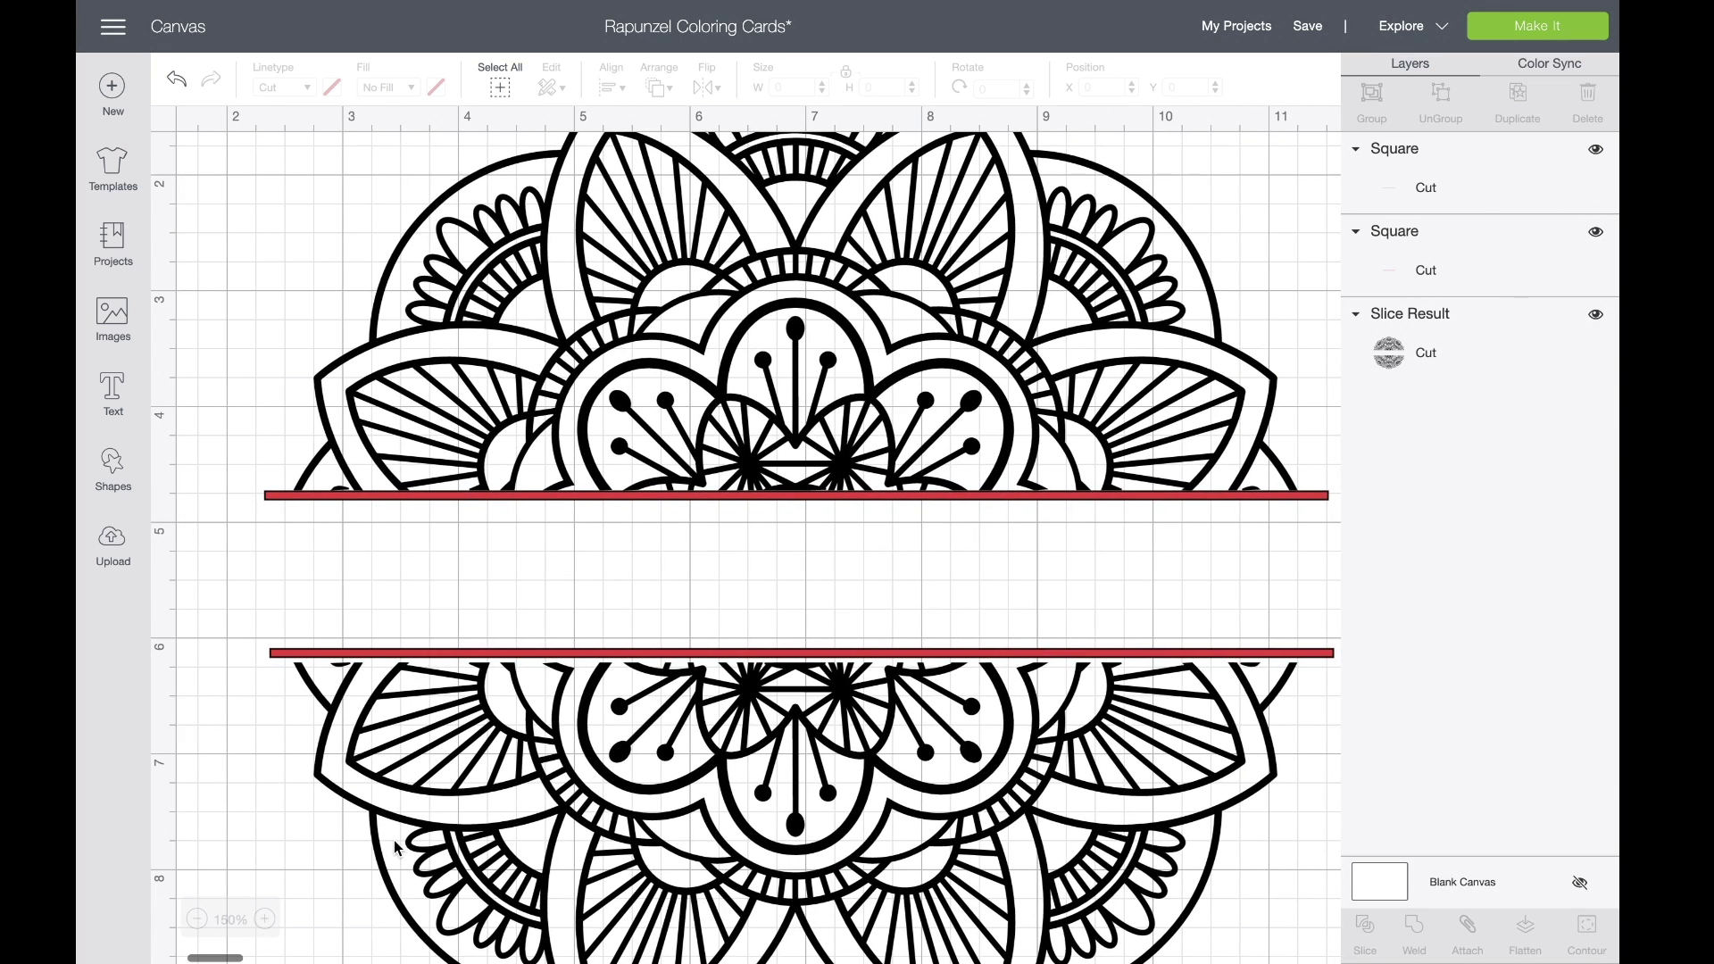
{"action": "left_click_drag", "start_coordinate": [238, 378], "coordinate": [770, 859]}
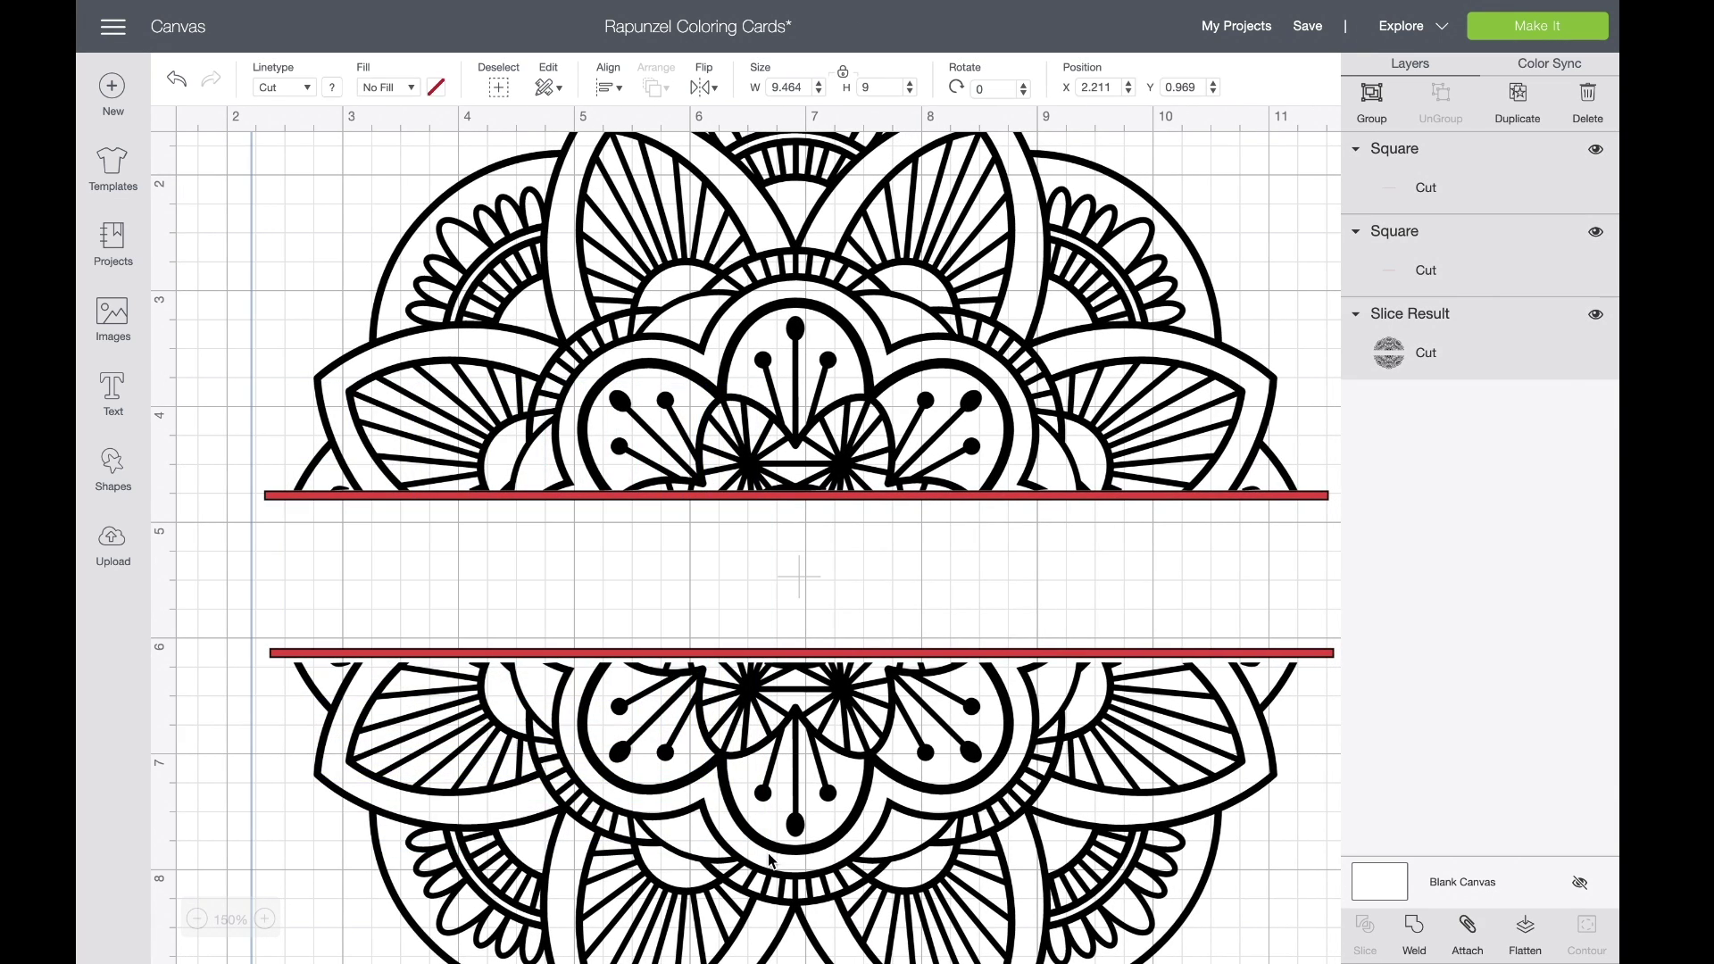
{"action": "left_click", "coordinate": [609, 87]}
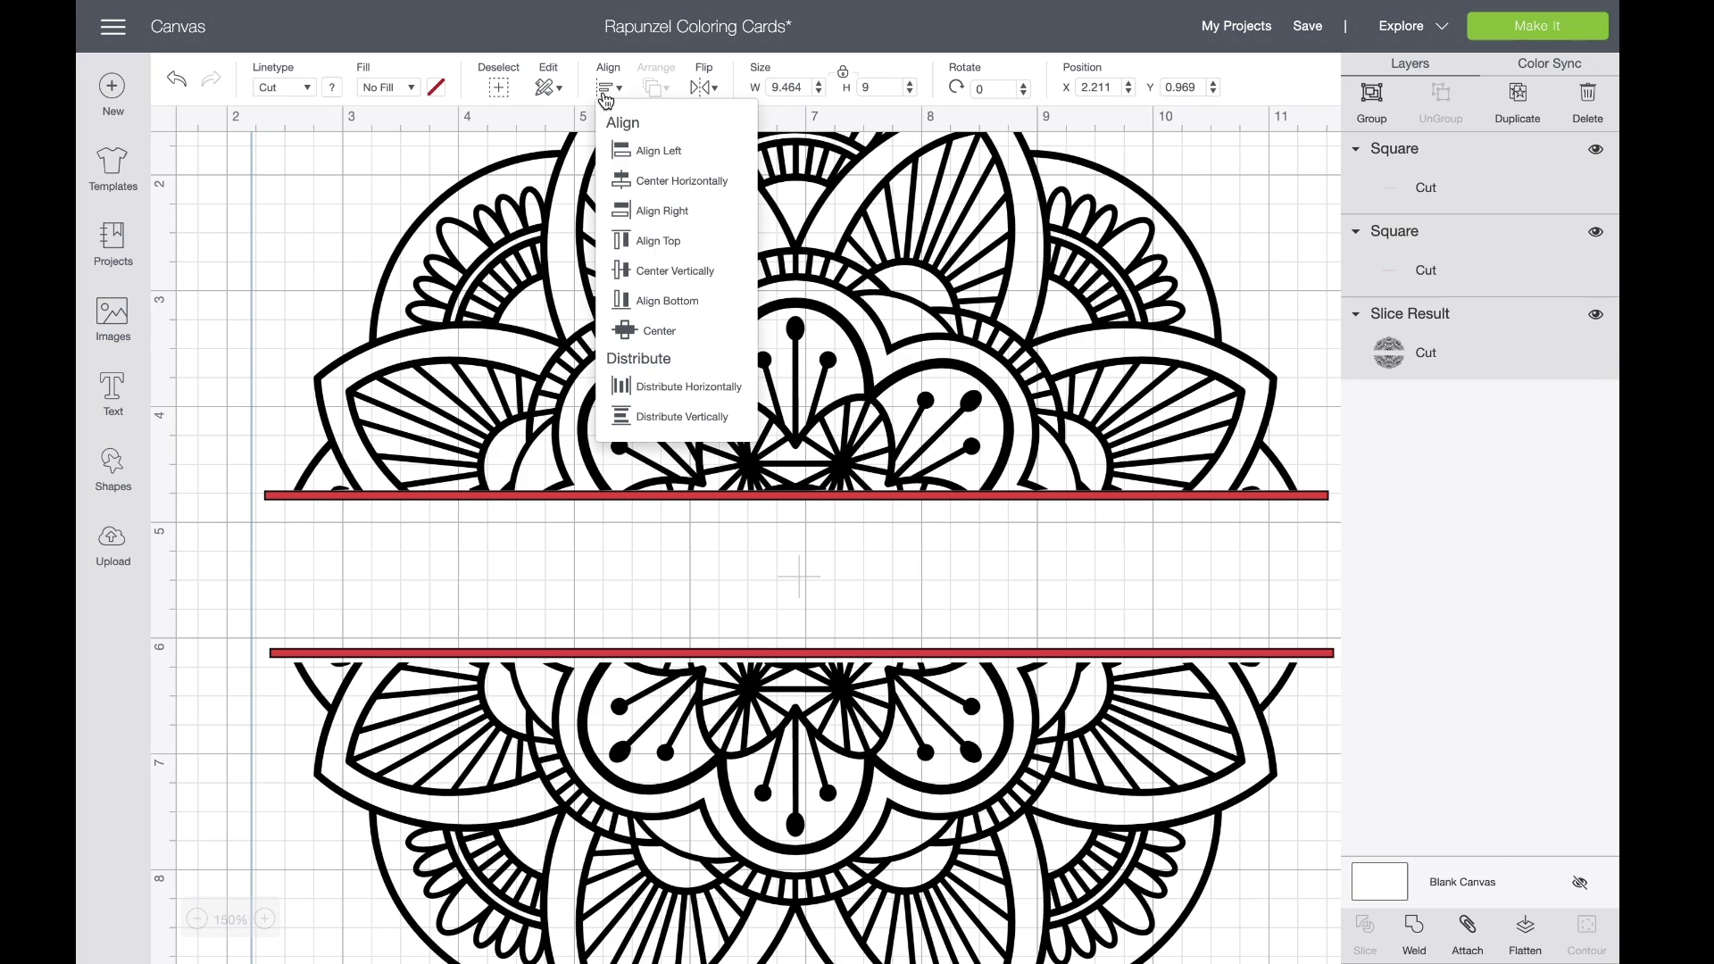
{"action": "left_click", "coordinate": [660, 182]}
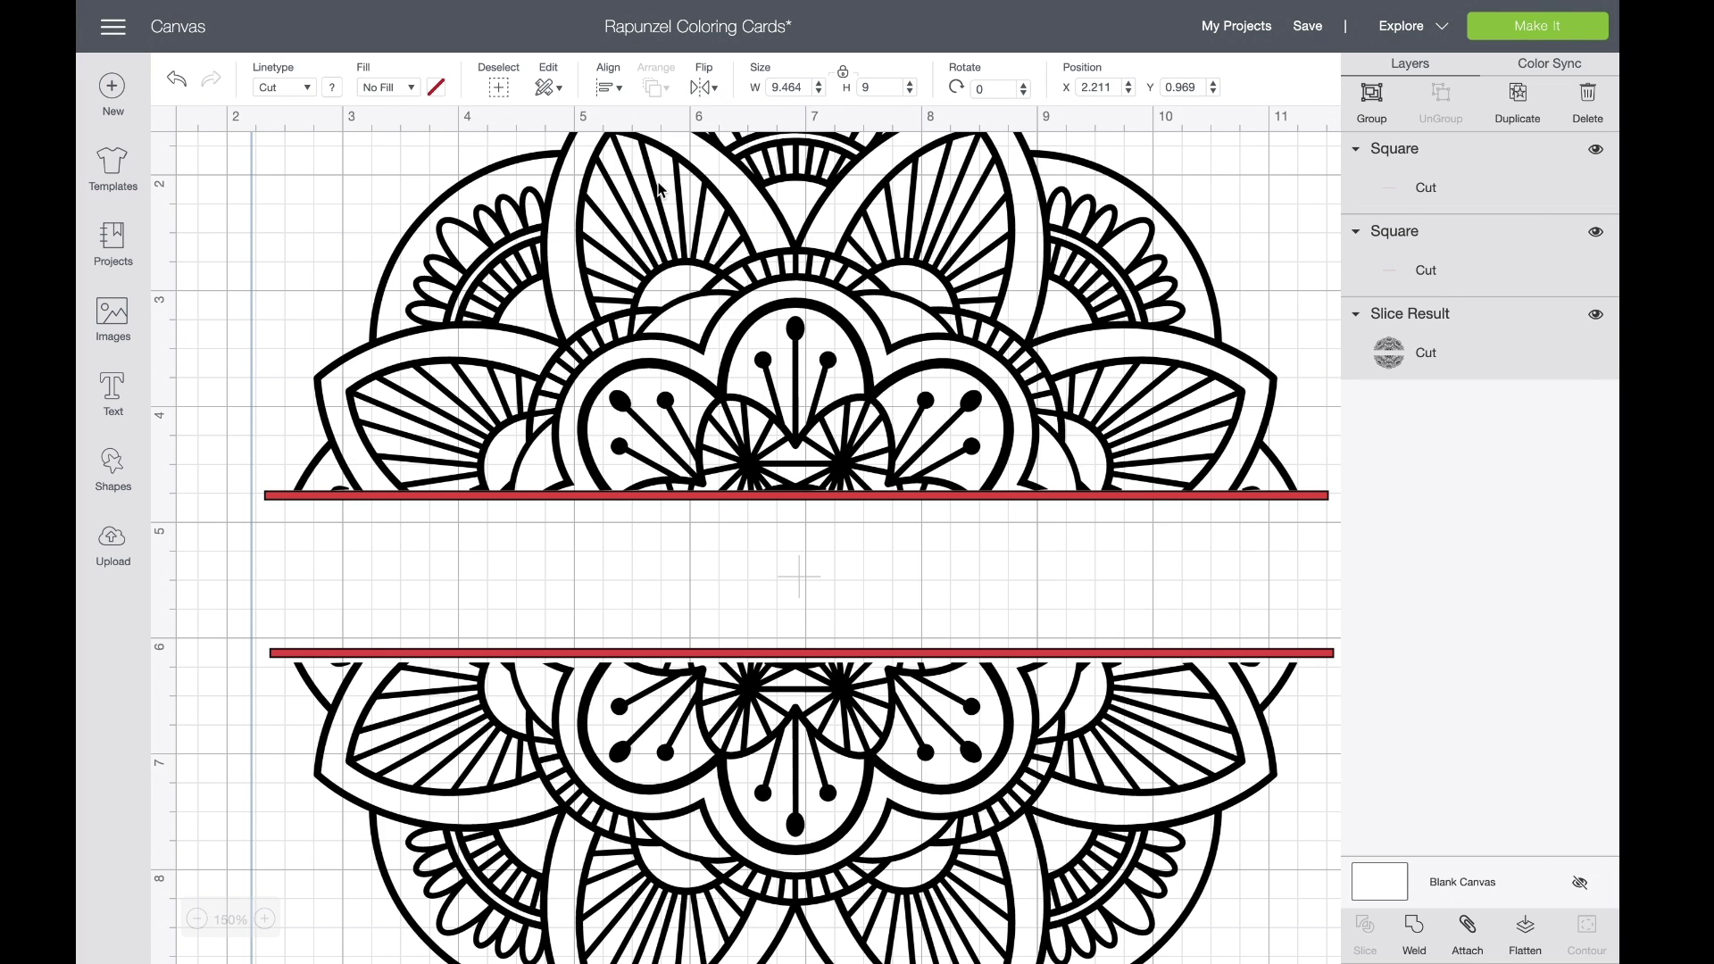
{"action": "scroll", "coordinate": [625, 401], "scroll_direction": "up", "scroll_amount": 2}
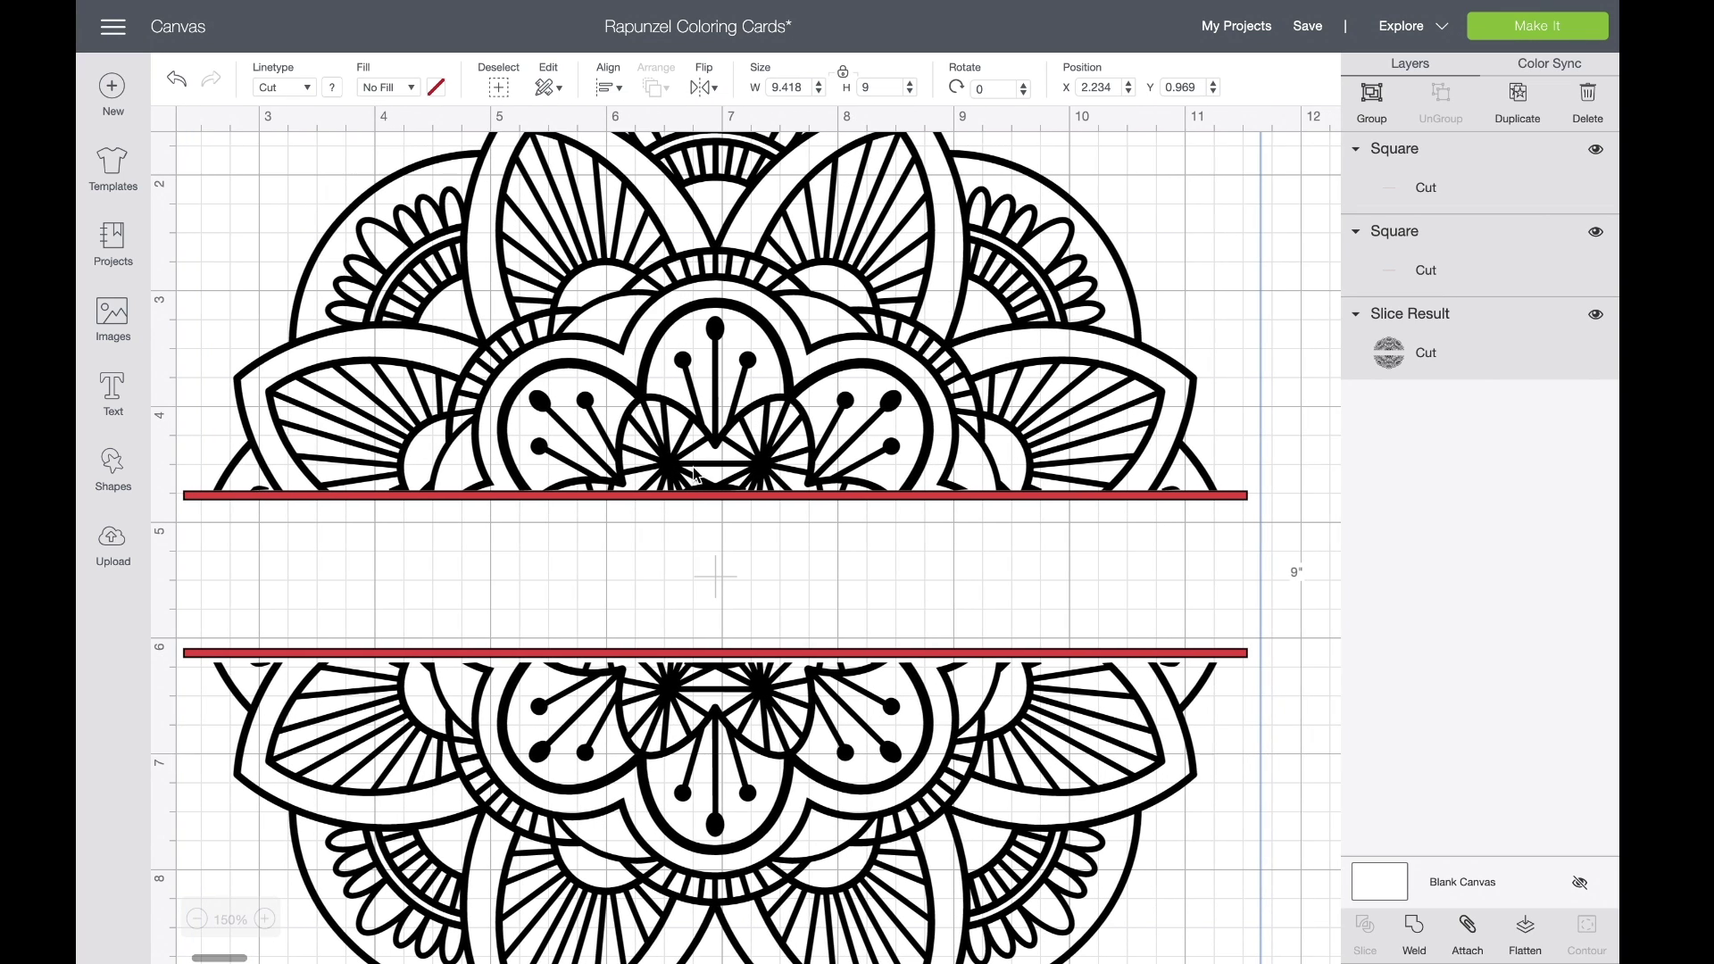
Step: Nudge the upper and lower strips outward so that each sits tight against its mandala half's cut edge
{"action": "left_click", "coordinate": [613, 587]}
{"action": "left_click_drag", "start_coordinate": [613, 589], "coordinate": [617, 581]}
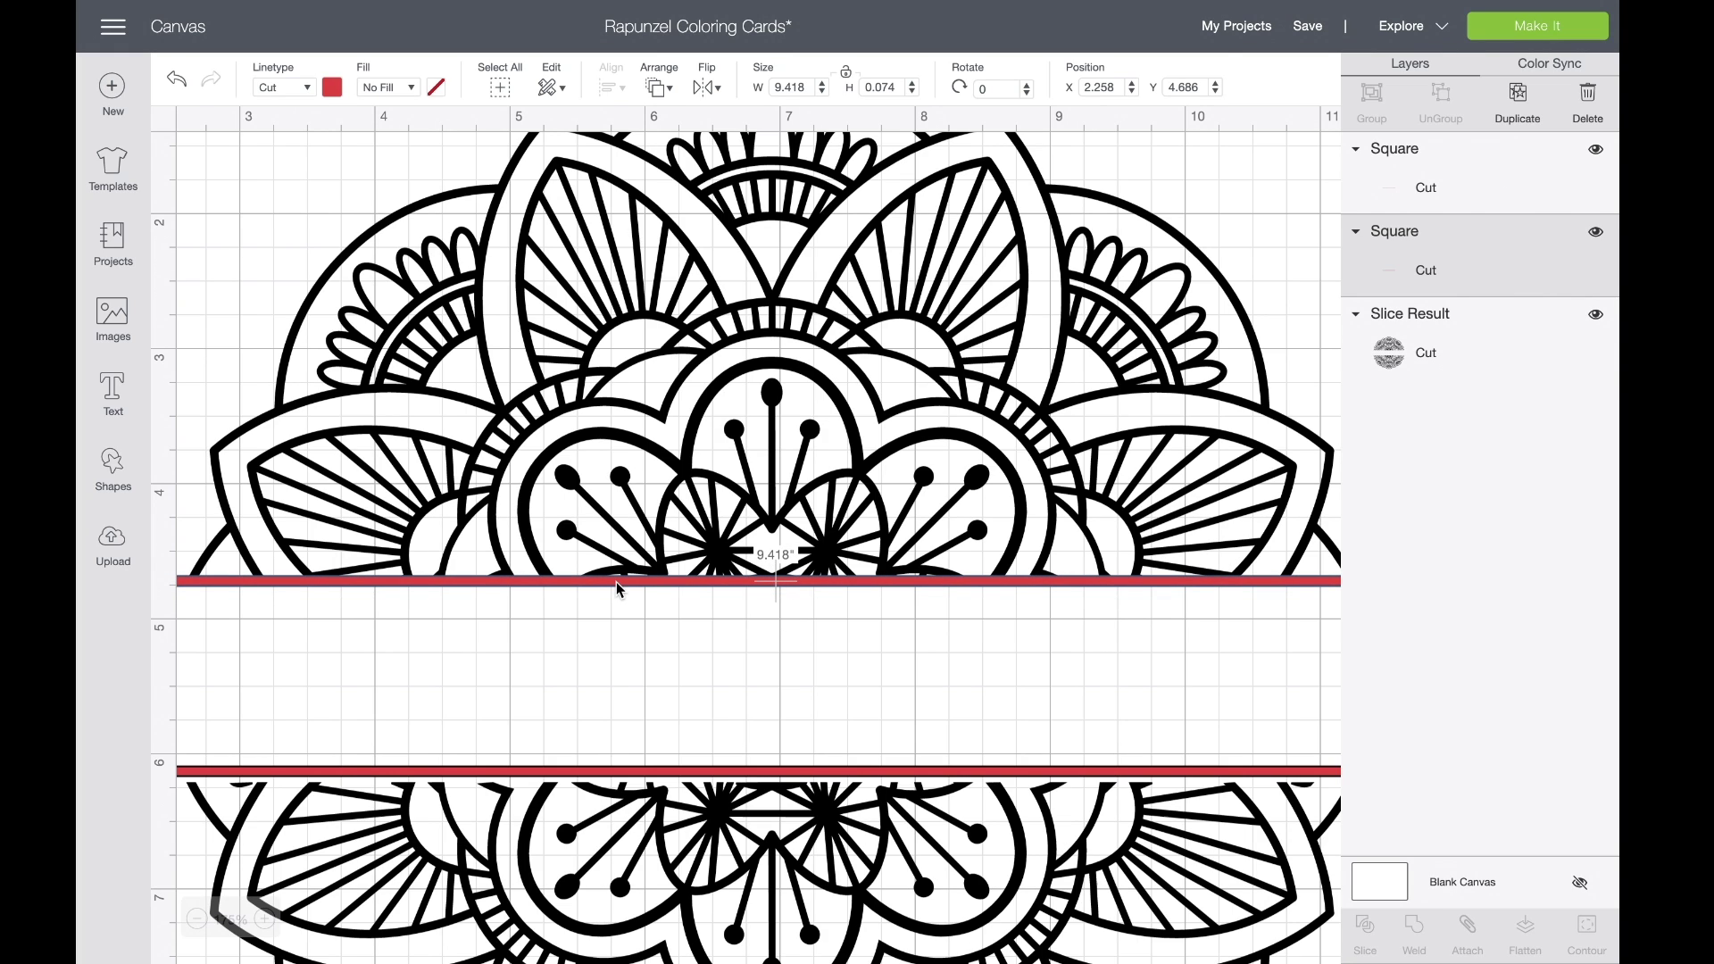
{"action": "left_click", "coordinate": [639, 671]}
{"action": "scroll", "coordinate": [639, 672], "scroll_direction": "down", "scroll_amount": 5}
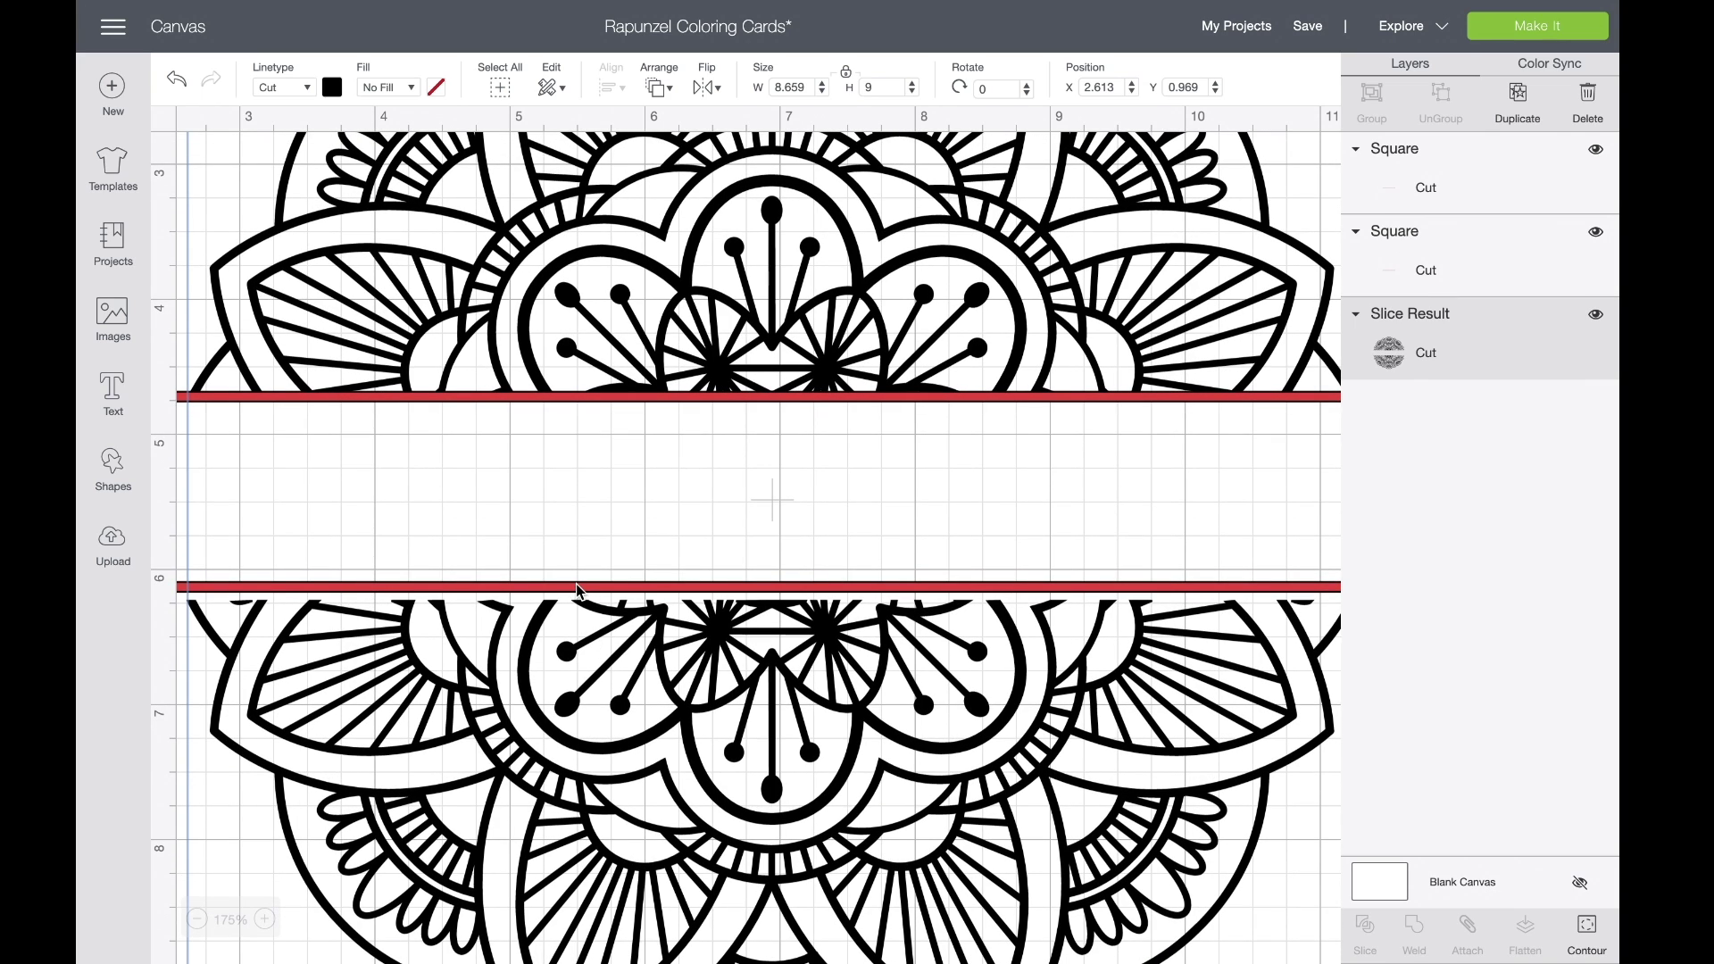
{"action": "left_click_drag", "start_coordinate": [577, 590], "coordinate": [551, 599]}
{"action": "left_click", "coordinate": [548, 548]}
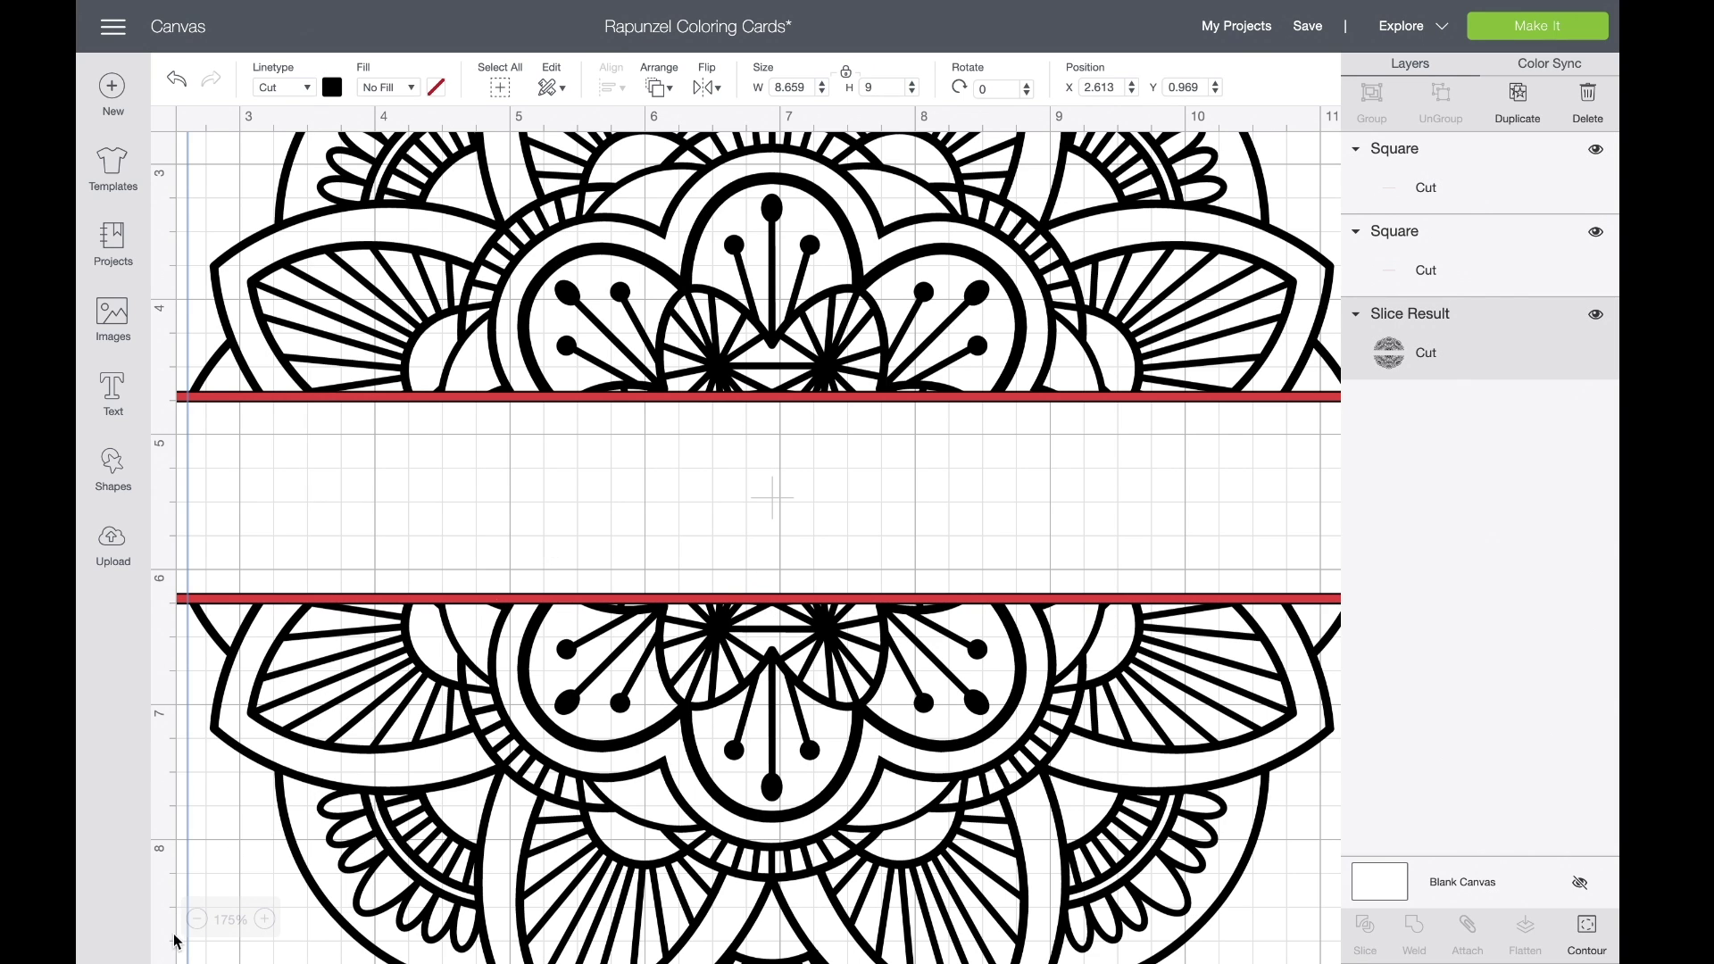
Step: Realign the nudged strips with the mandala by centering all three pieces horizontally
{"action": "left_click", "coordinate": [197, 919]}
{"action": "left_click", "coordinate": [196, 920]}
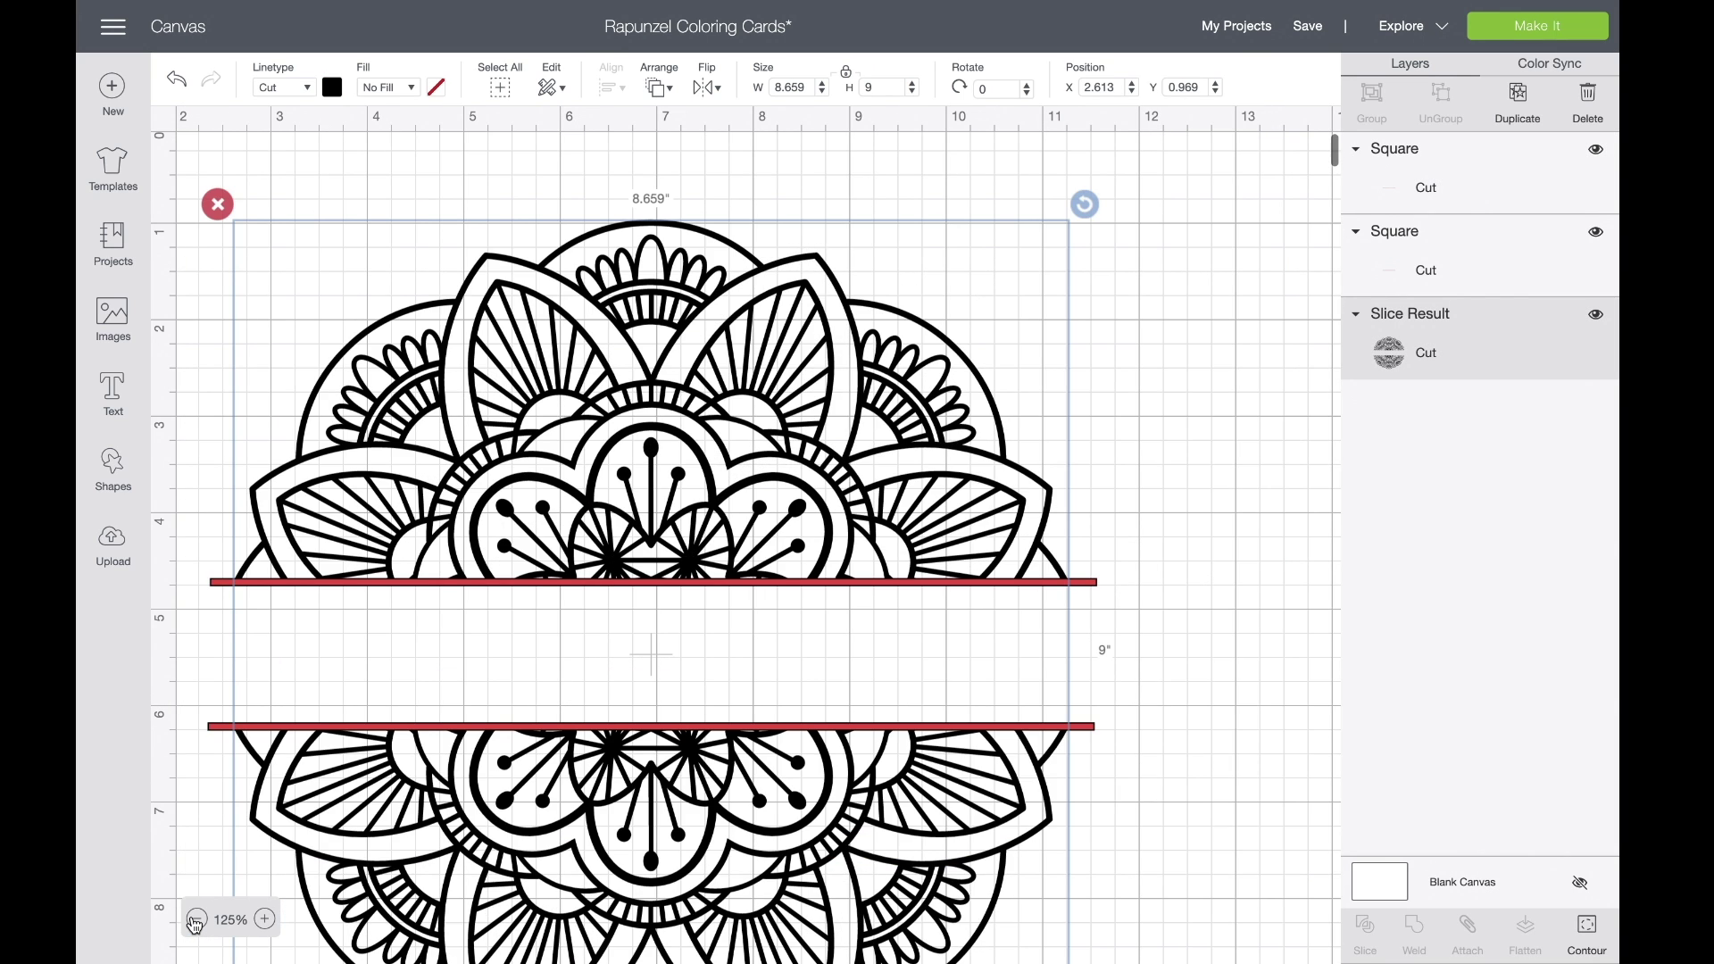
{"action": "left_click", "coordinate": [197, 919]}
{"action": "scroll", "coordinate": [1000, 679], "scroll_direction": "left", "scroll_amount": 2}
{"action": "left_click", "coordinate": [970, 786]}
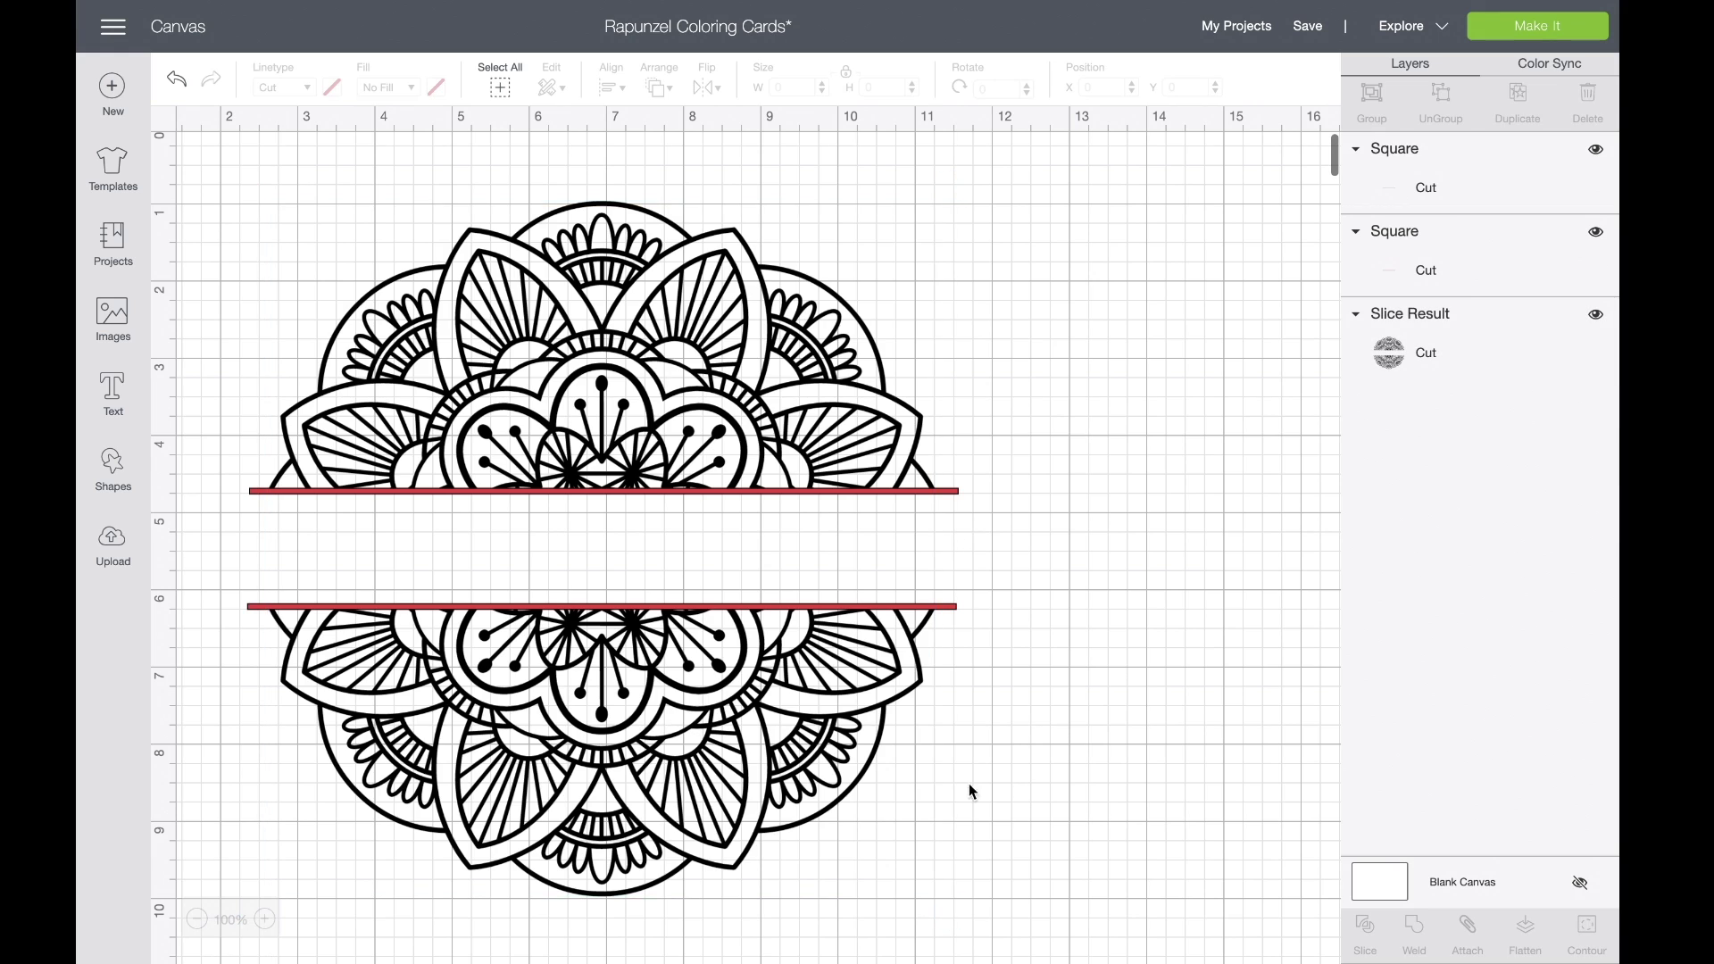
{"action": "left_click_drag", "start_coordinate": [970, 786], "coordinate": [264, 282]}
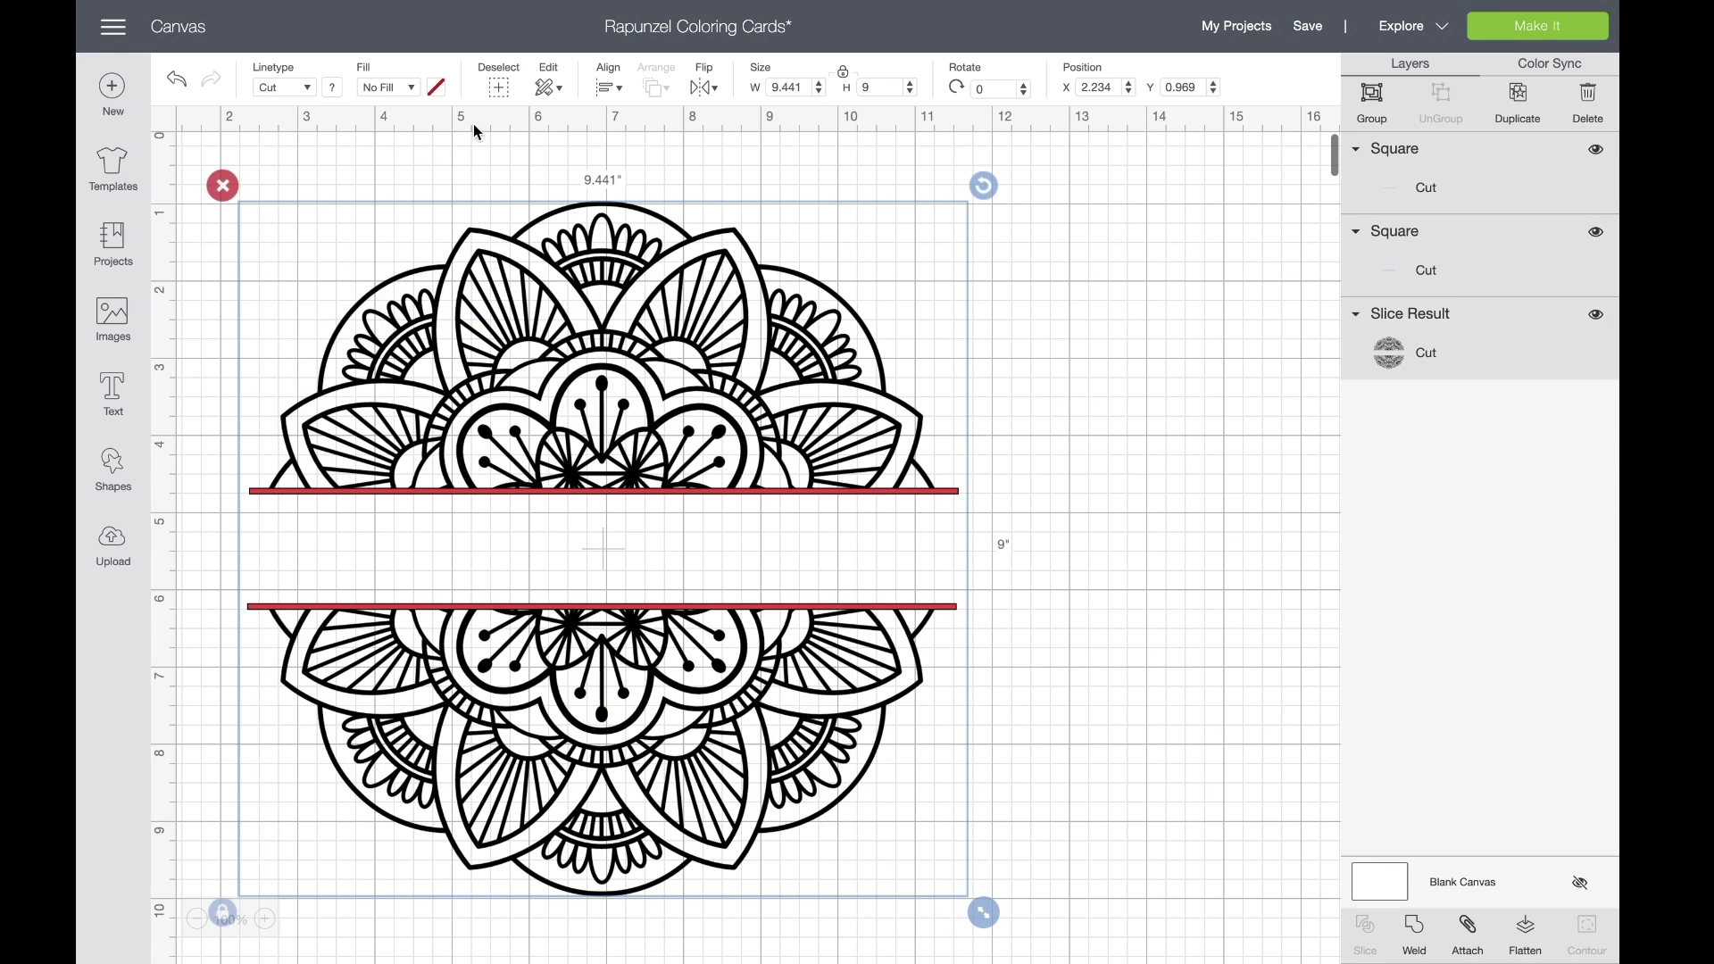
{"action": "left_click", "coordinate": [610, 87]}
{"action": "left_click", "coordinate": [640, 176]}
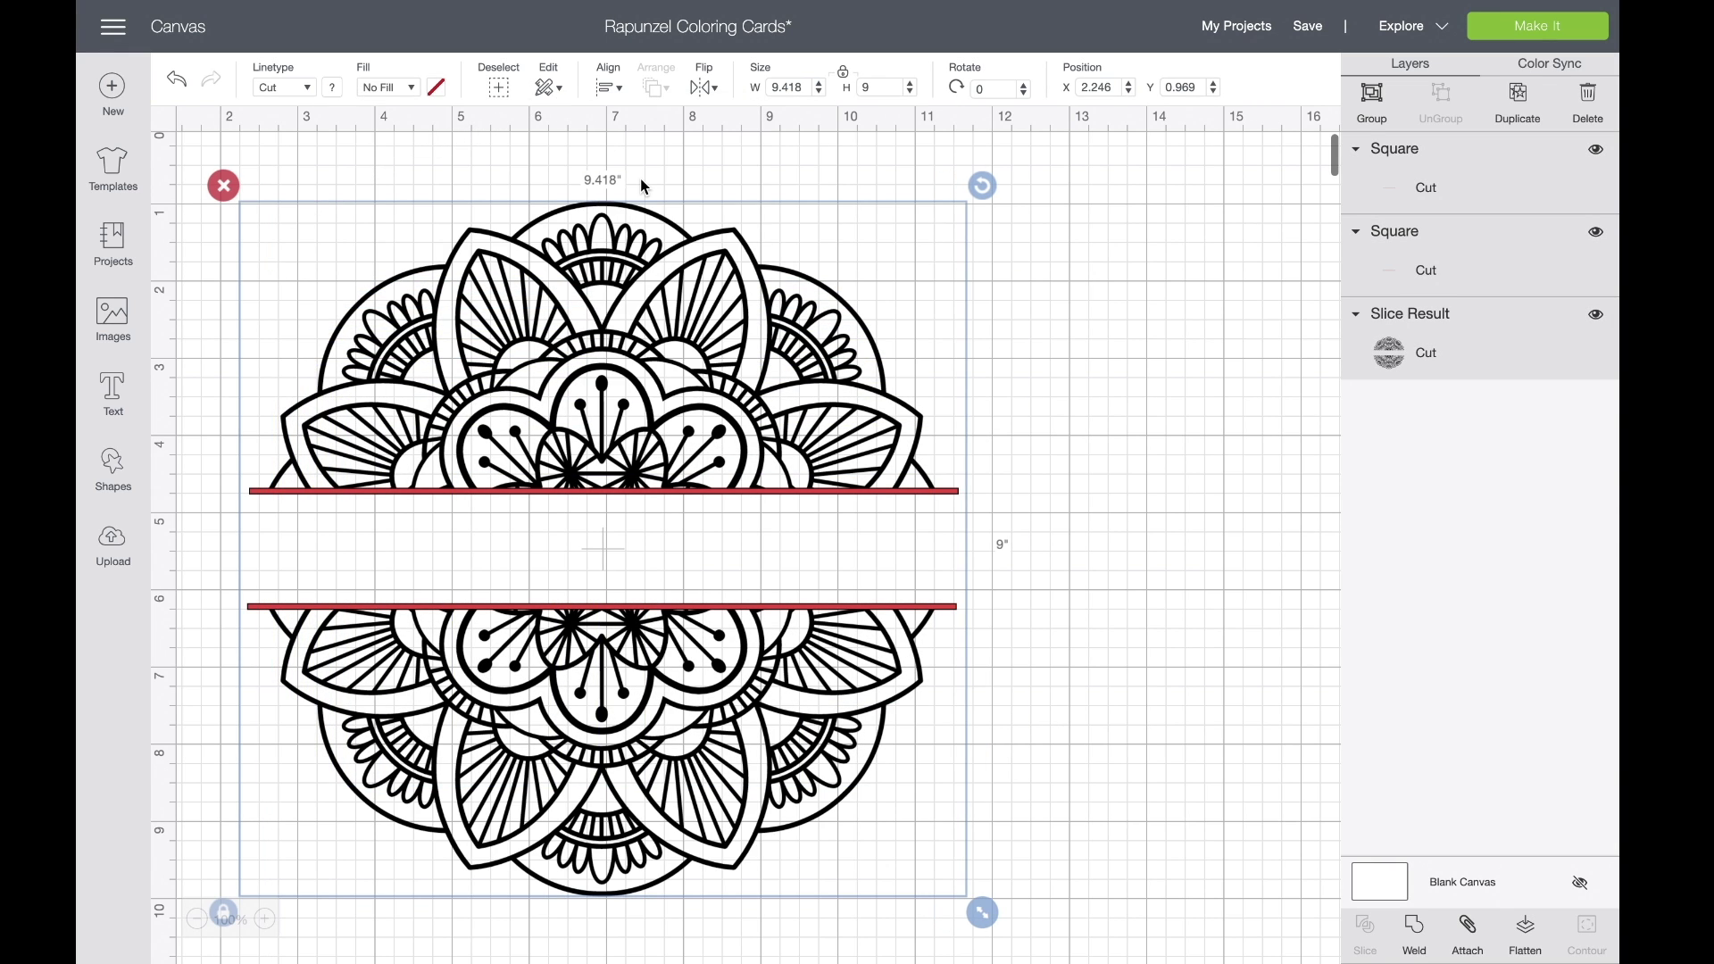
{"action": "left_click", "coordinate": [1104, 573]}
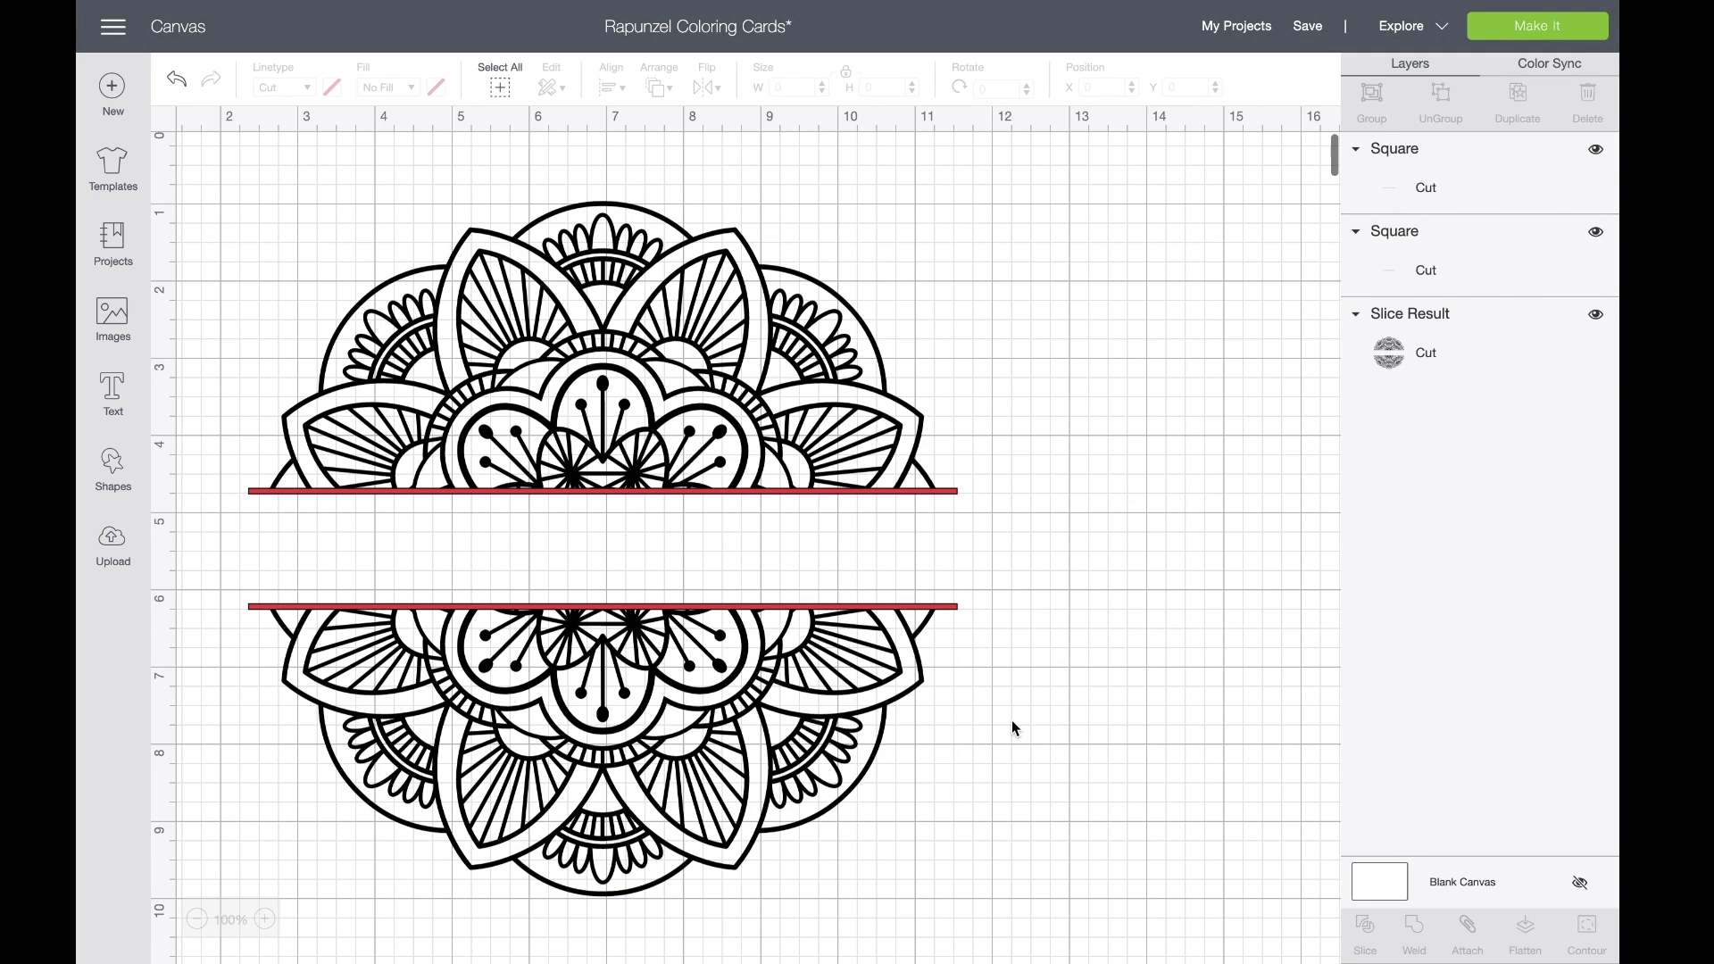
Step: Weld the mandala and both strips into one piece and move it to about X 2.97, Y 0.47 inches
{"action": "left_click_drag", "start_coordinate": [1011, 719], "coordinate": [336, 248]}
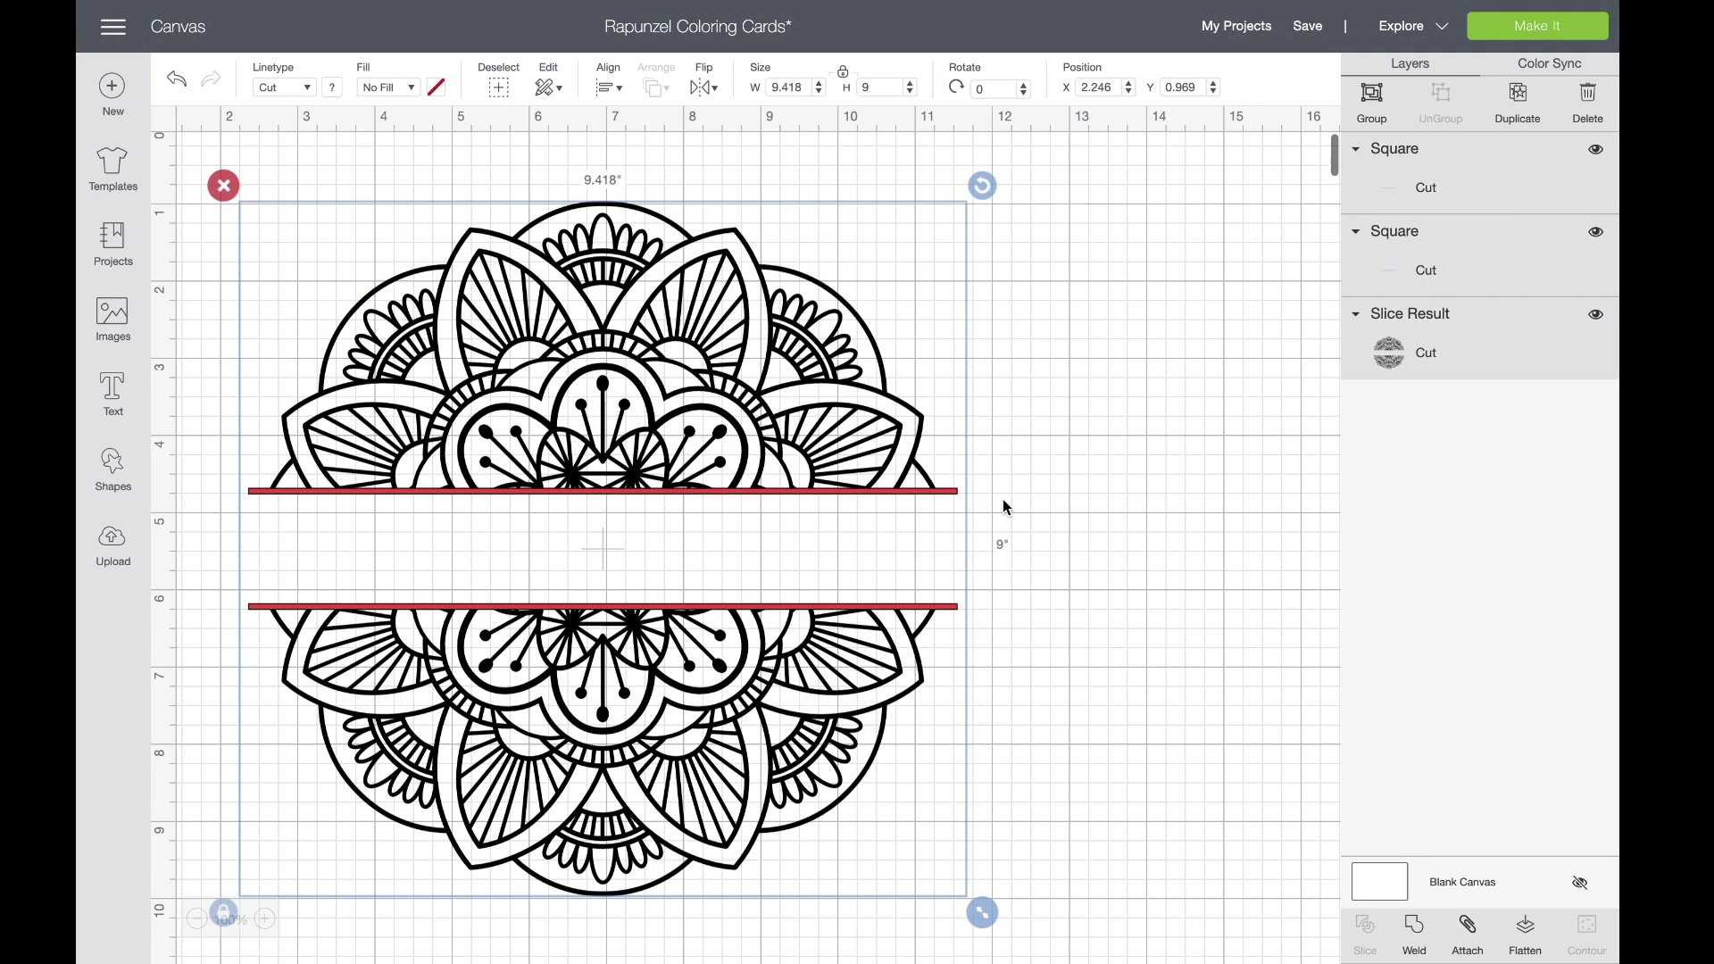
{"action": "left_click", "coordinate": [1420, 931]}
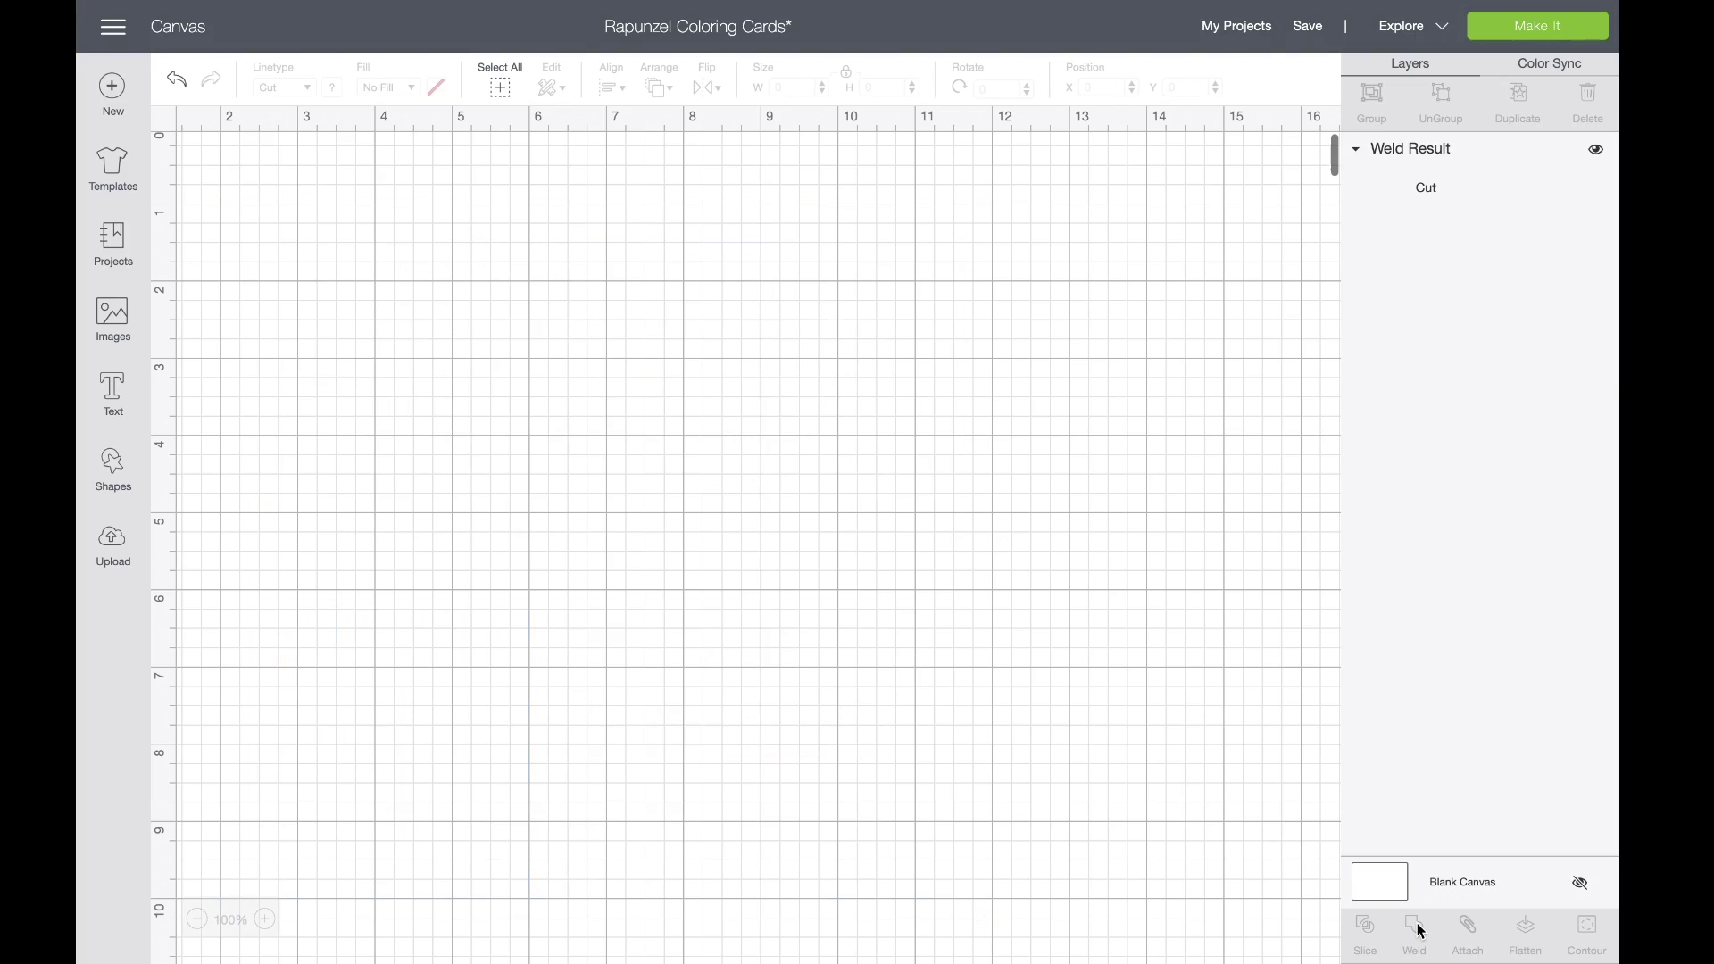
{"action": "left_click_drag", "start_coordinate": [671, 681], "coordinate": [716, 642]}
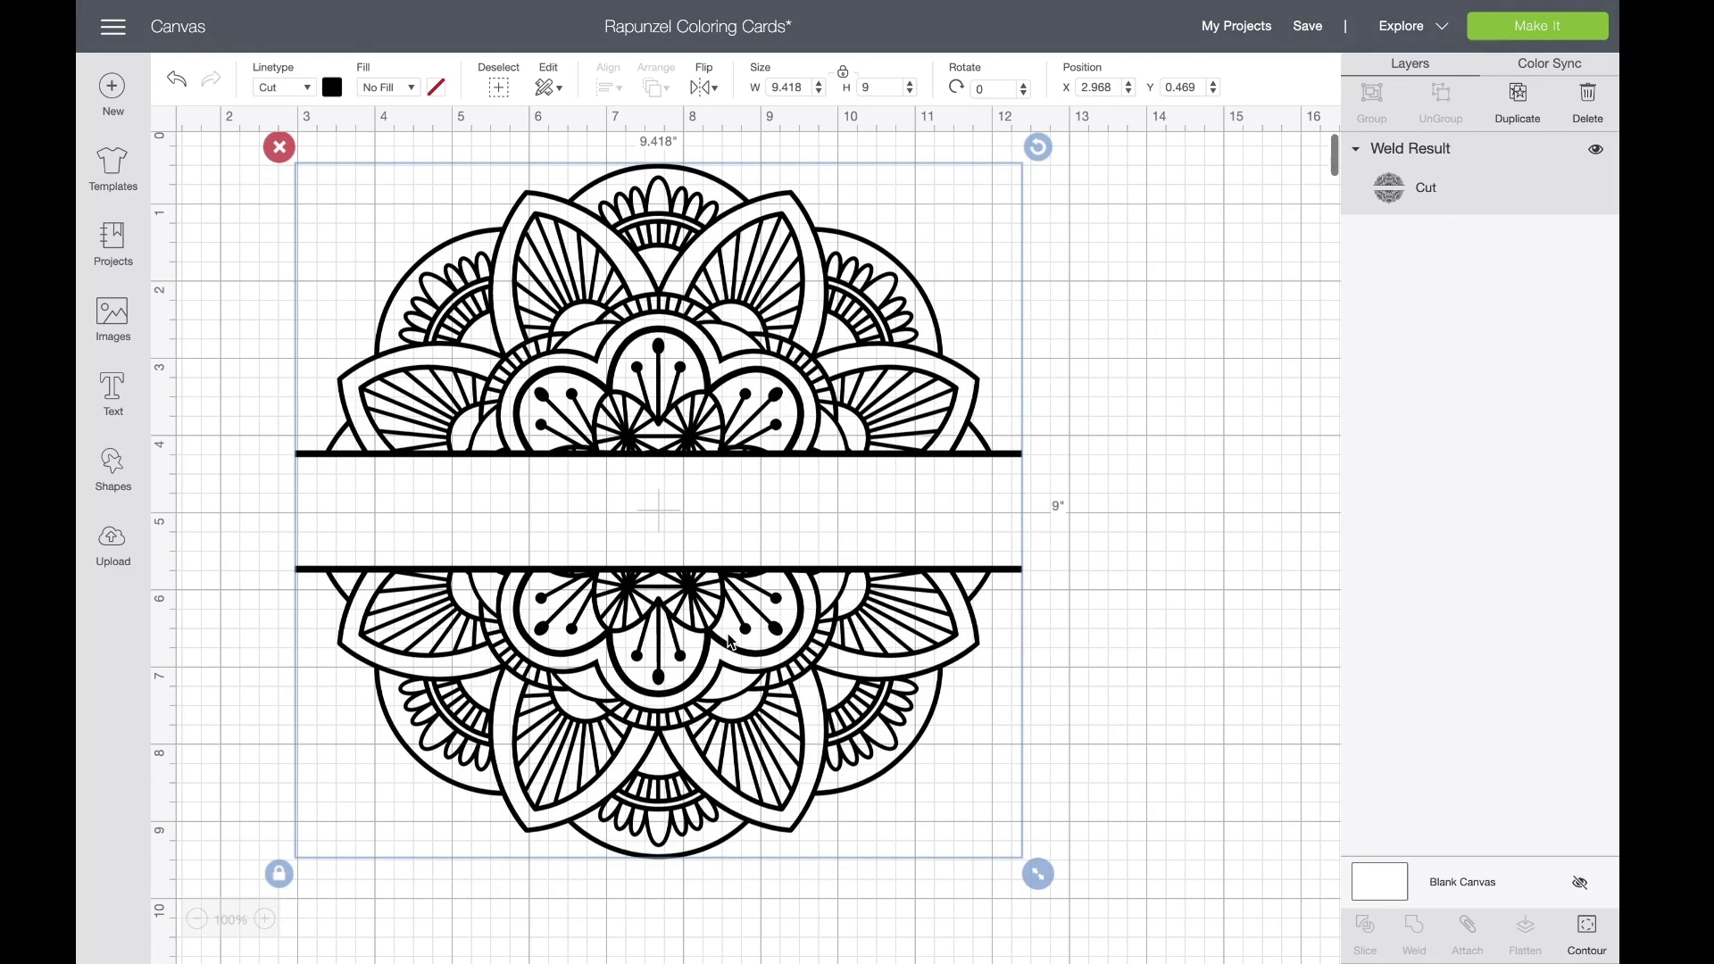
Step: Add a text object with the family surname in capitals and place it in the mandala's blank band
{"action": "left_click", "coordinate": [115, 393]}
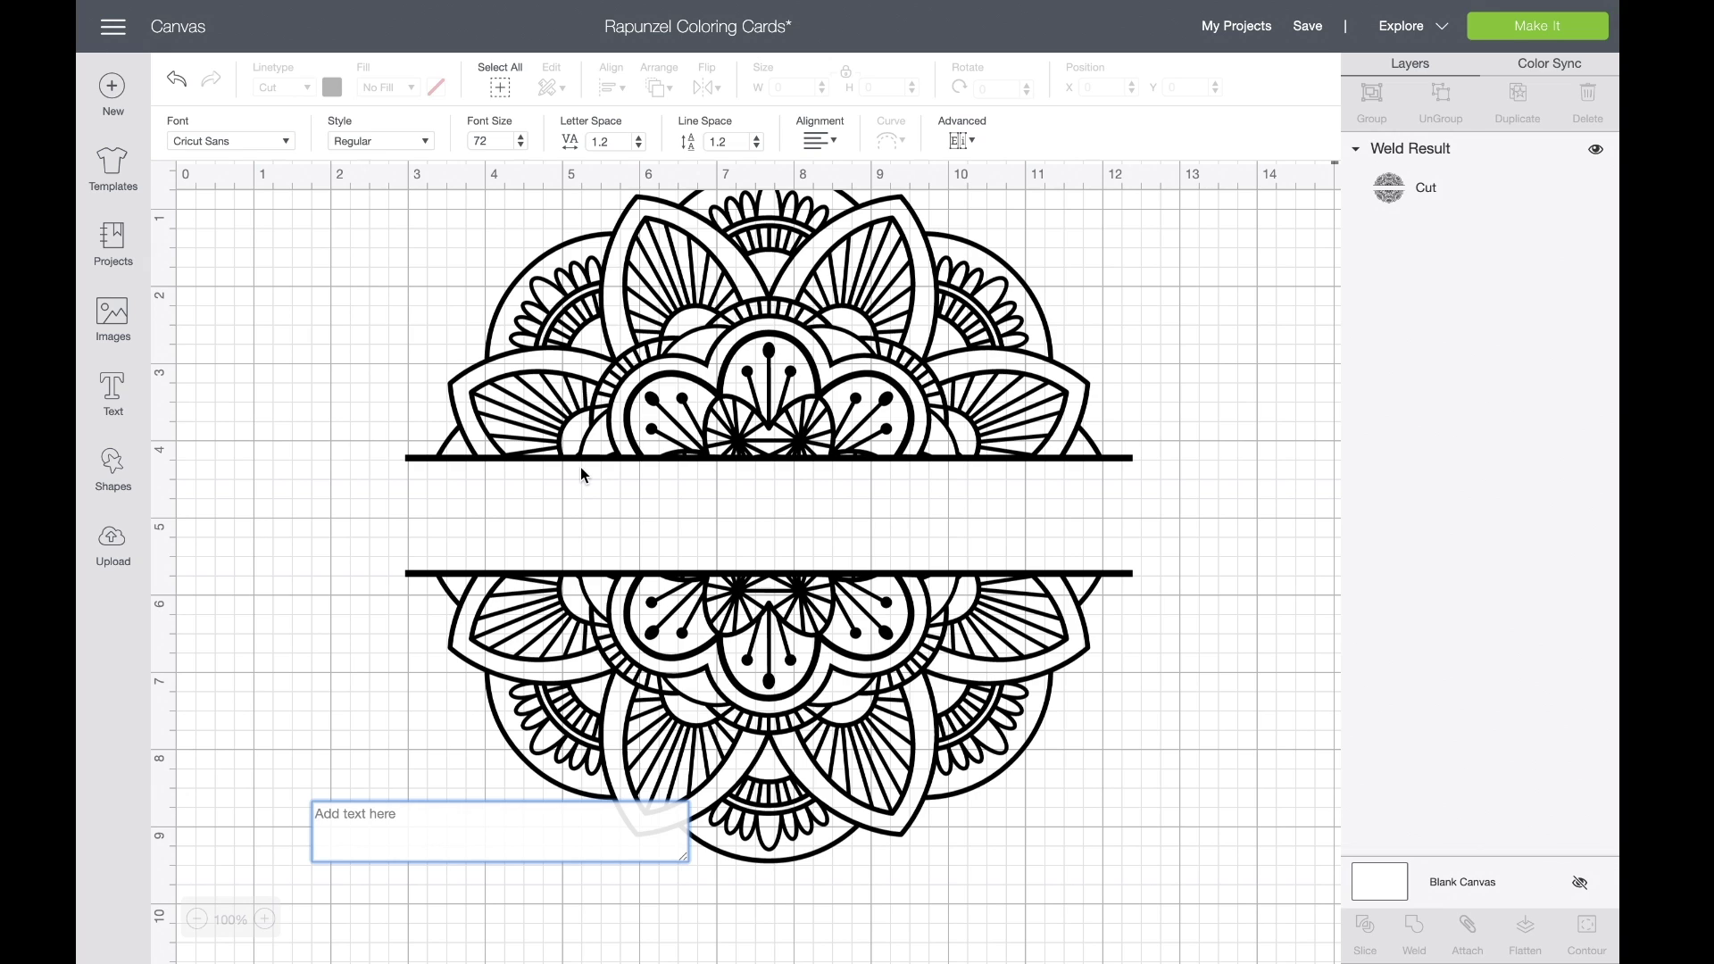
{"action": "type", "text": "JOHNSON"}
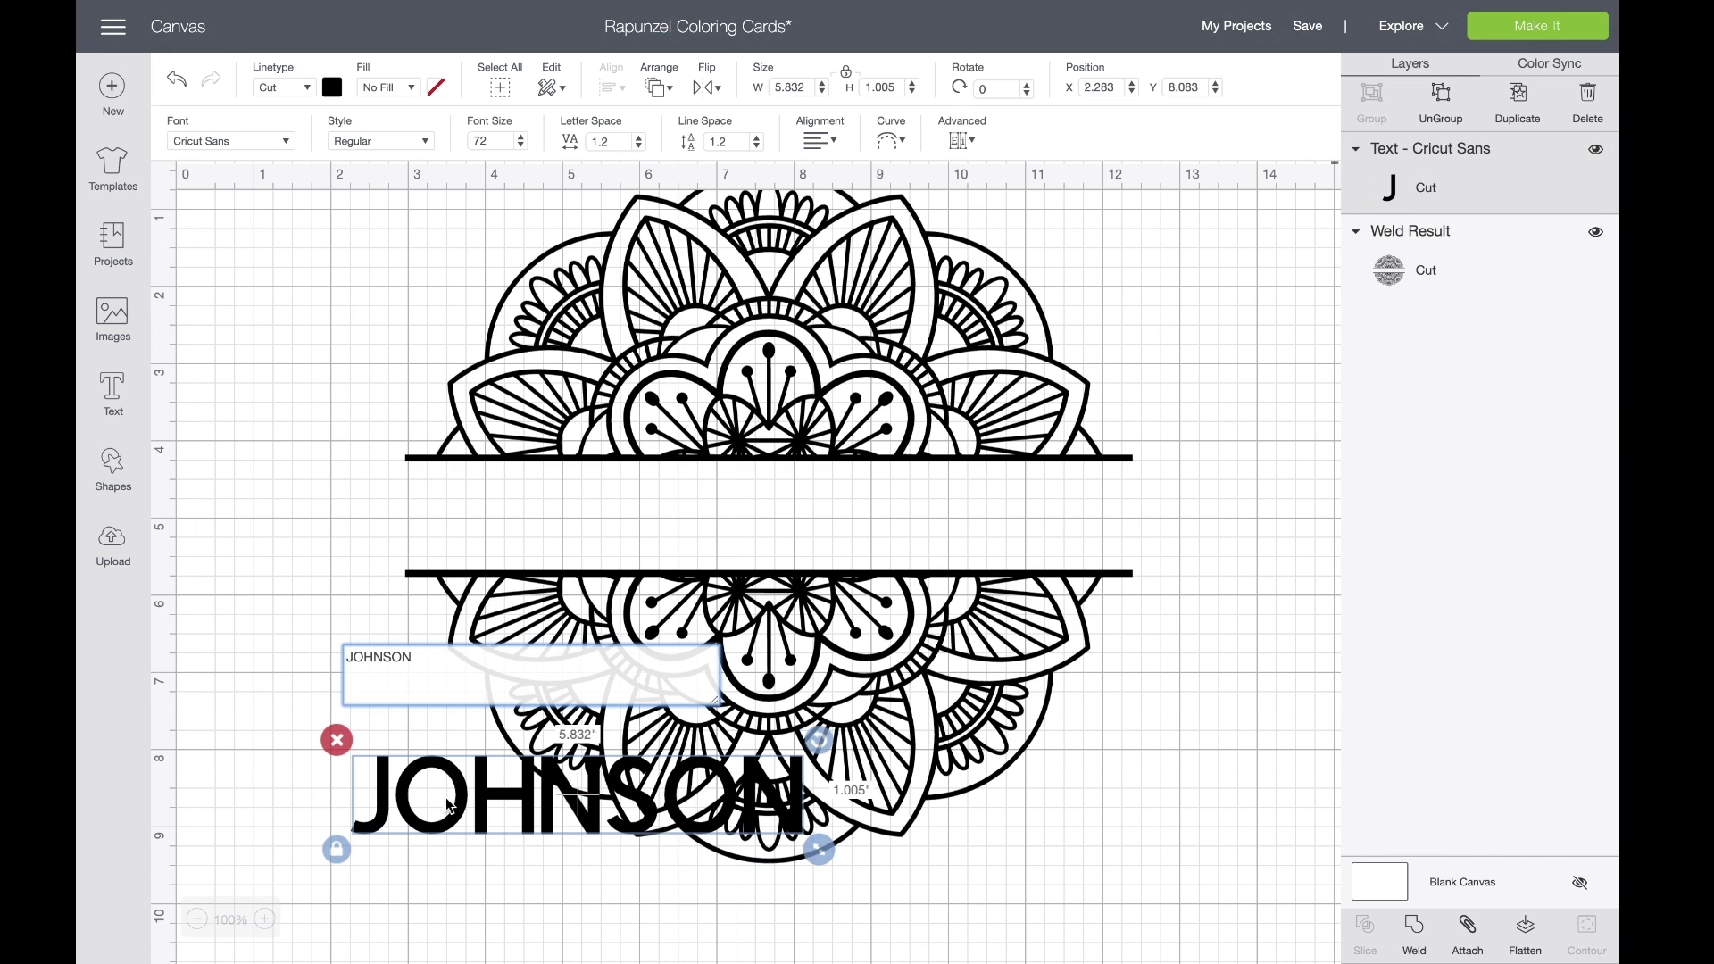
{"action": "left_click_drag", "start_coordinate": [449, 806], "coordinate": [649, 534]}
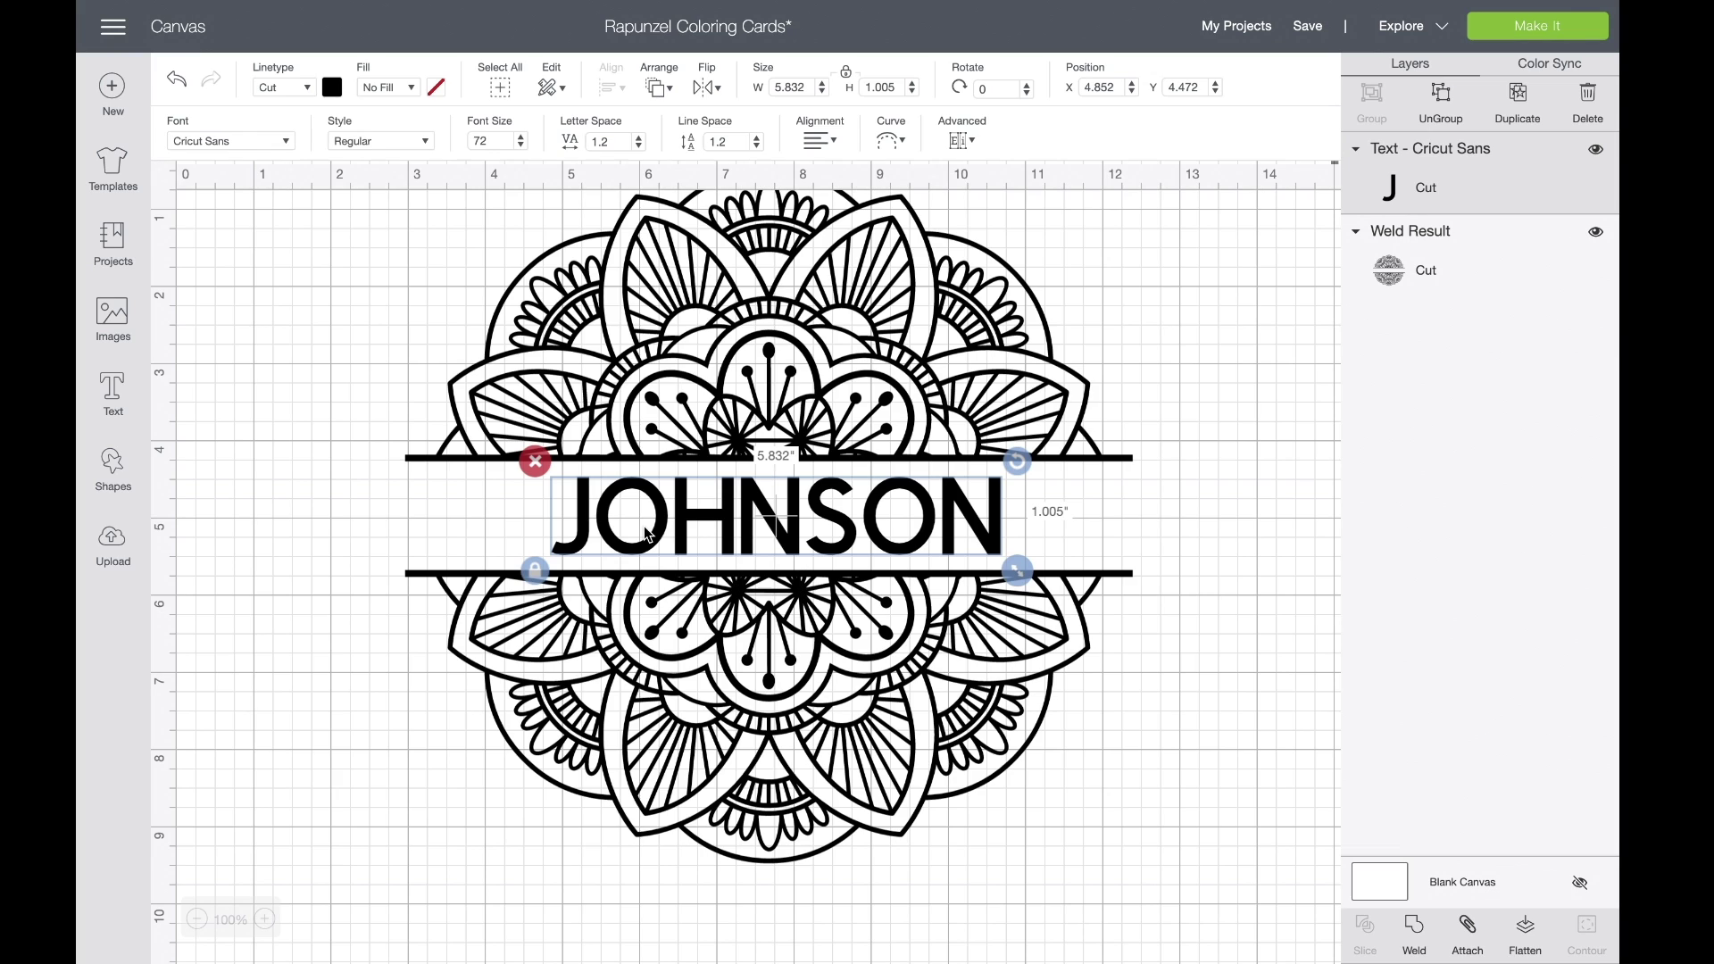
Step: Set the surname's font to Scotch Roman Std Roman and shift the text to the middle of the band
{"action": "left_click", "coordinate": [282, 156]}
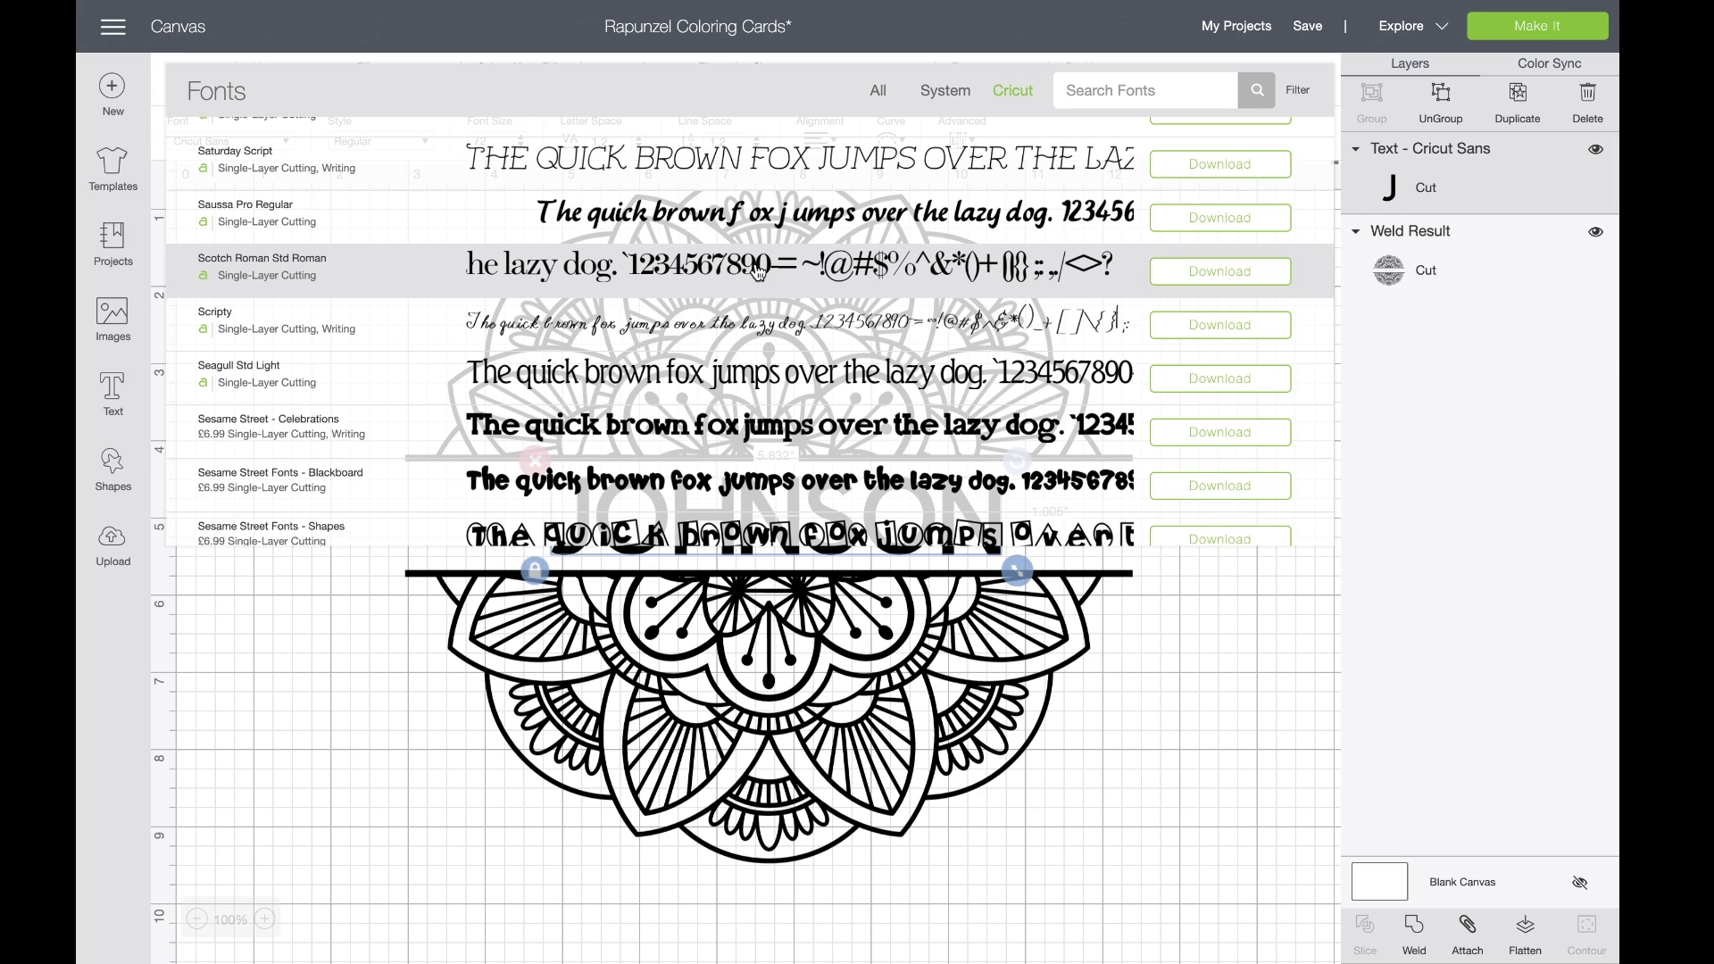
{"action": "left_click", "coordinate": [759, 272]}
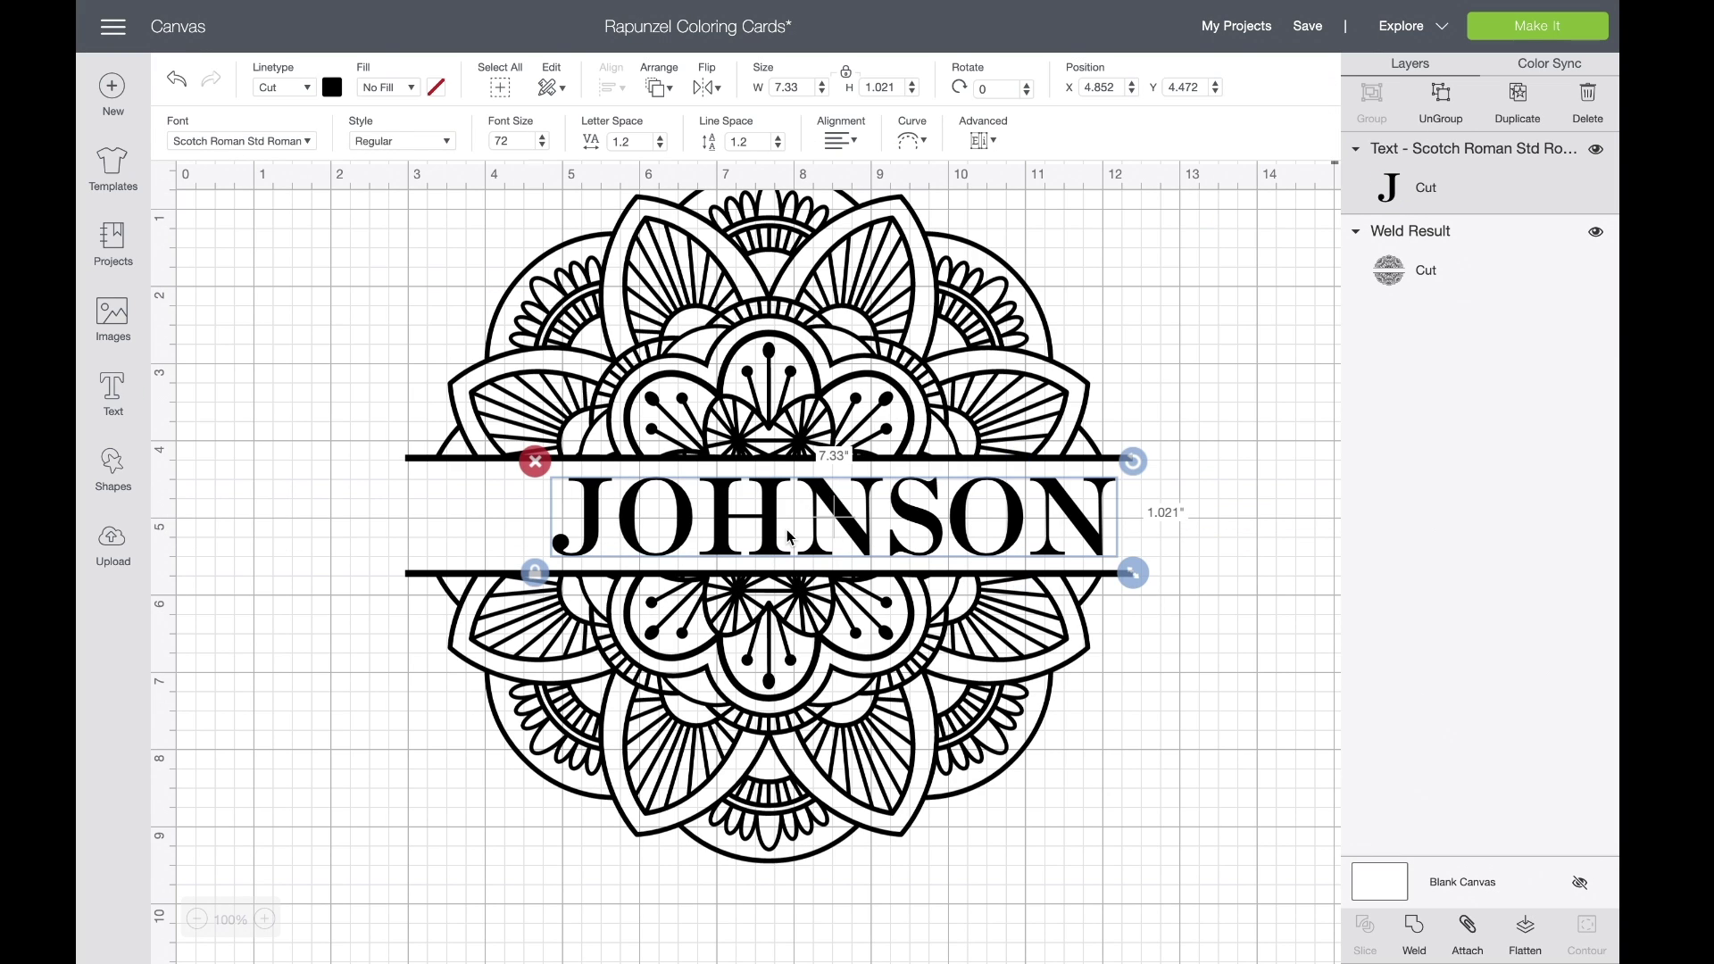
{"action": "left_click_drag", "start_coordinate": [860, 534], "coordinate": [803, 530]}
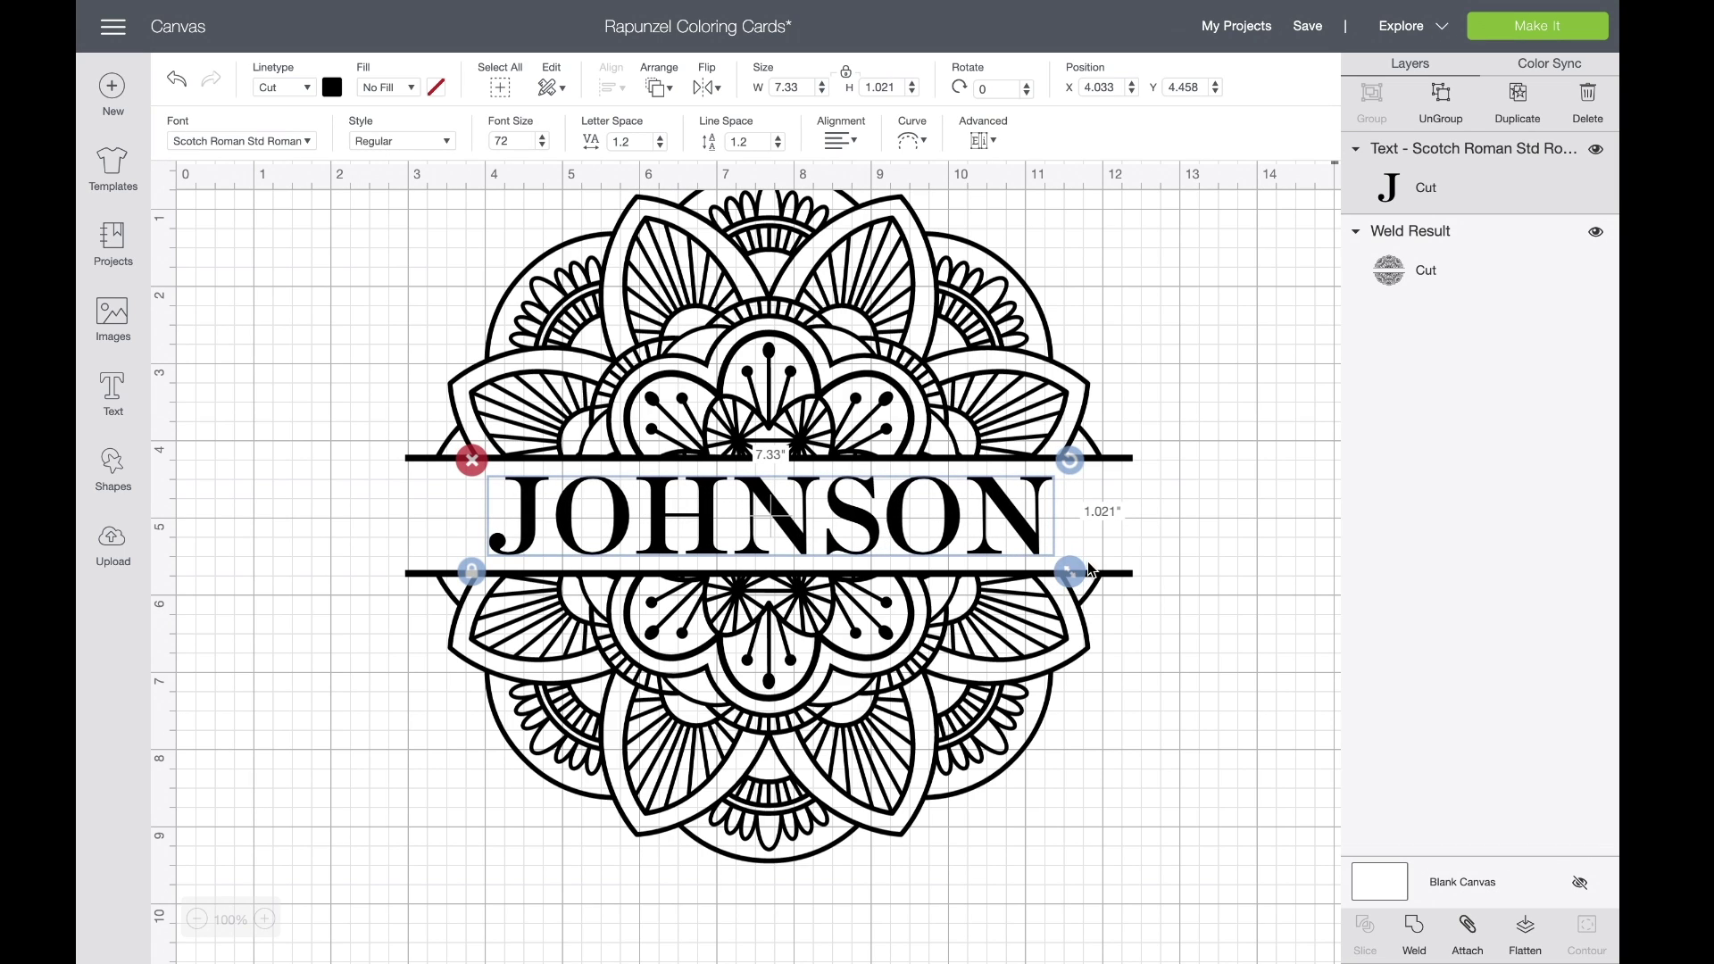
Step: Shrink the surname to about 6.14 by 0.86 inches and reposition it in the middle of the band
{"action": "left_click_drag", "start_coordinate": [1070, 571], "coordinate": [980, 560]}
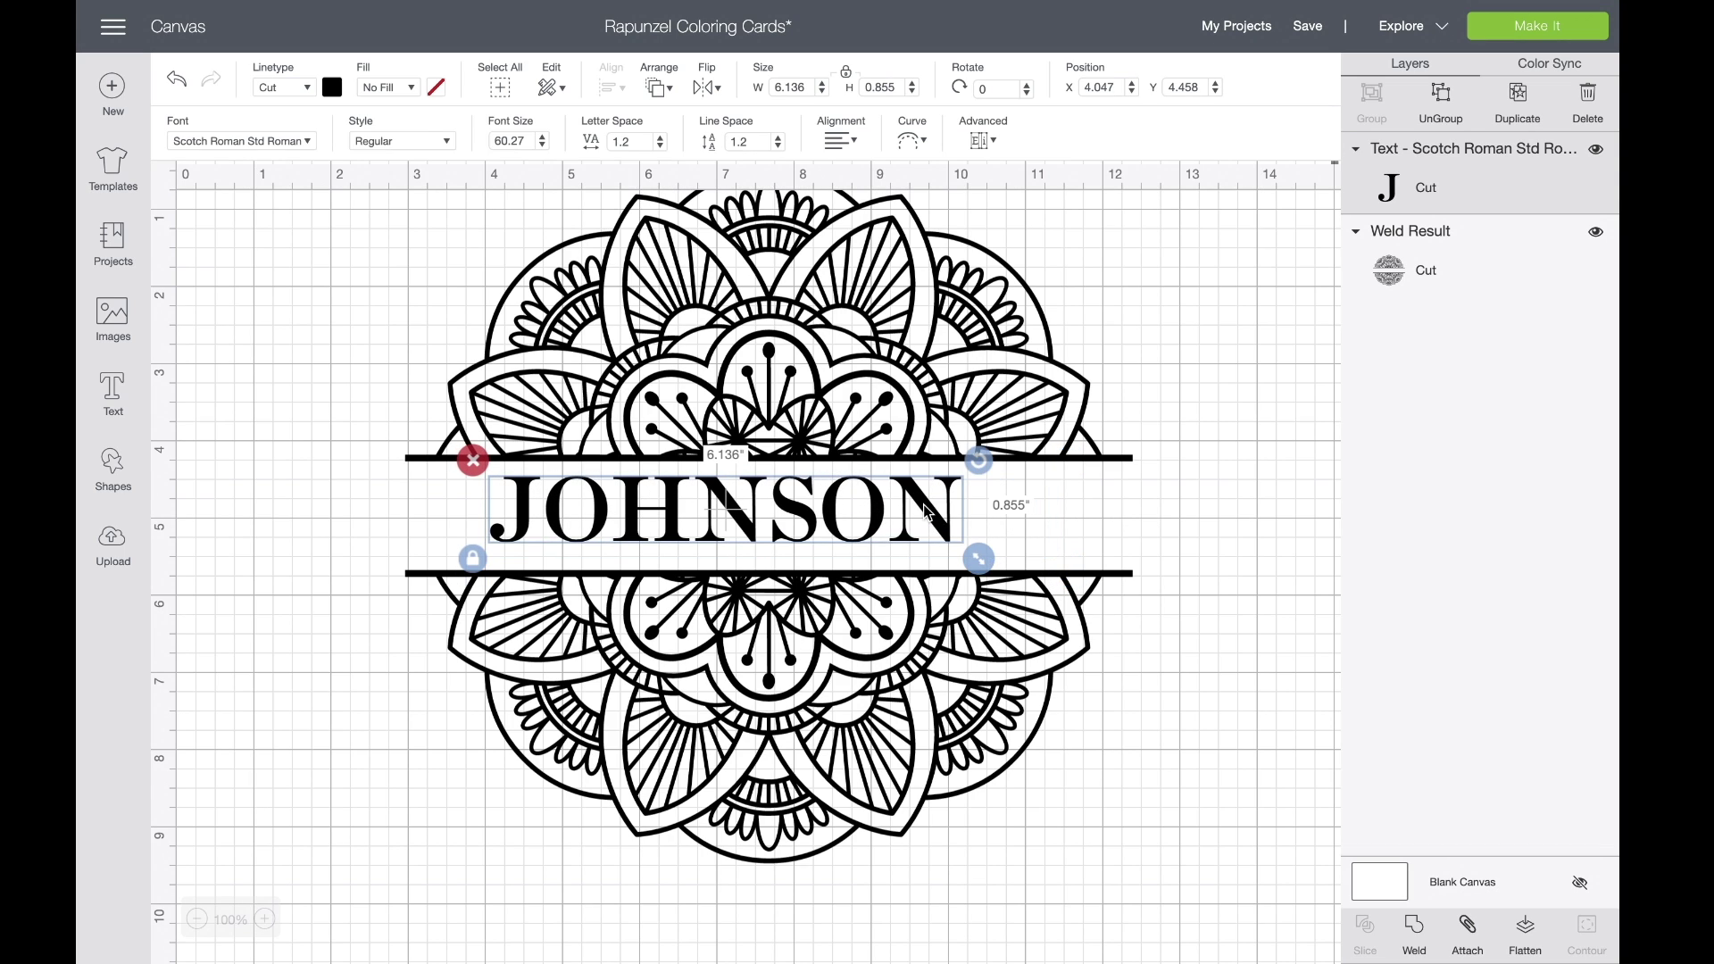
{"action": "left_click_drag", "start_coordinate": [923, 505], "coordinate": [973, 516]}
{"action": "left_click", "coordinate": [1174, 604]}
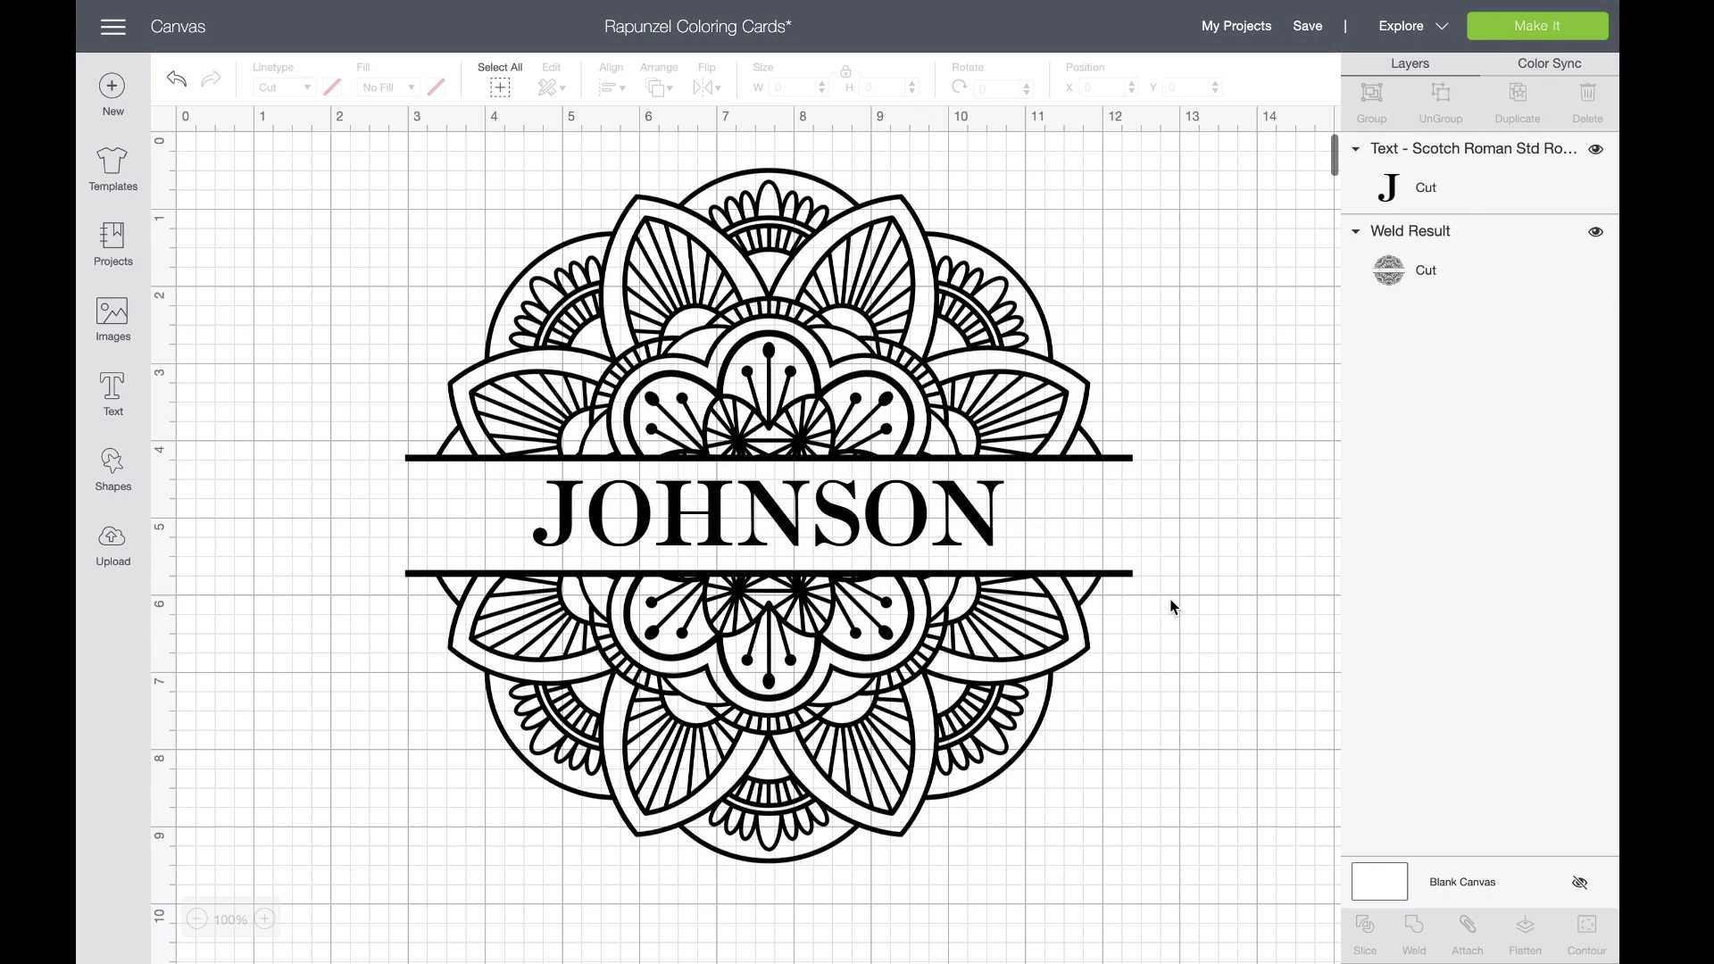
Step: Center the surname on the mandala in both directions and weld them into a single cut piece
{"action": "left_click_drag", "start_coordinate": [1155, 815], "coordinate": [544, 252]}
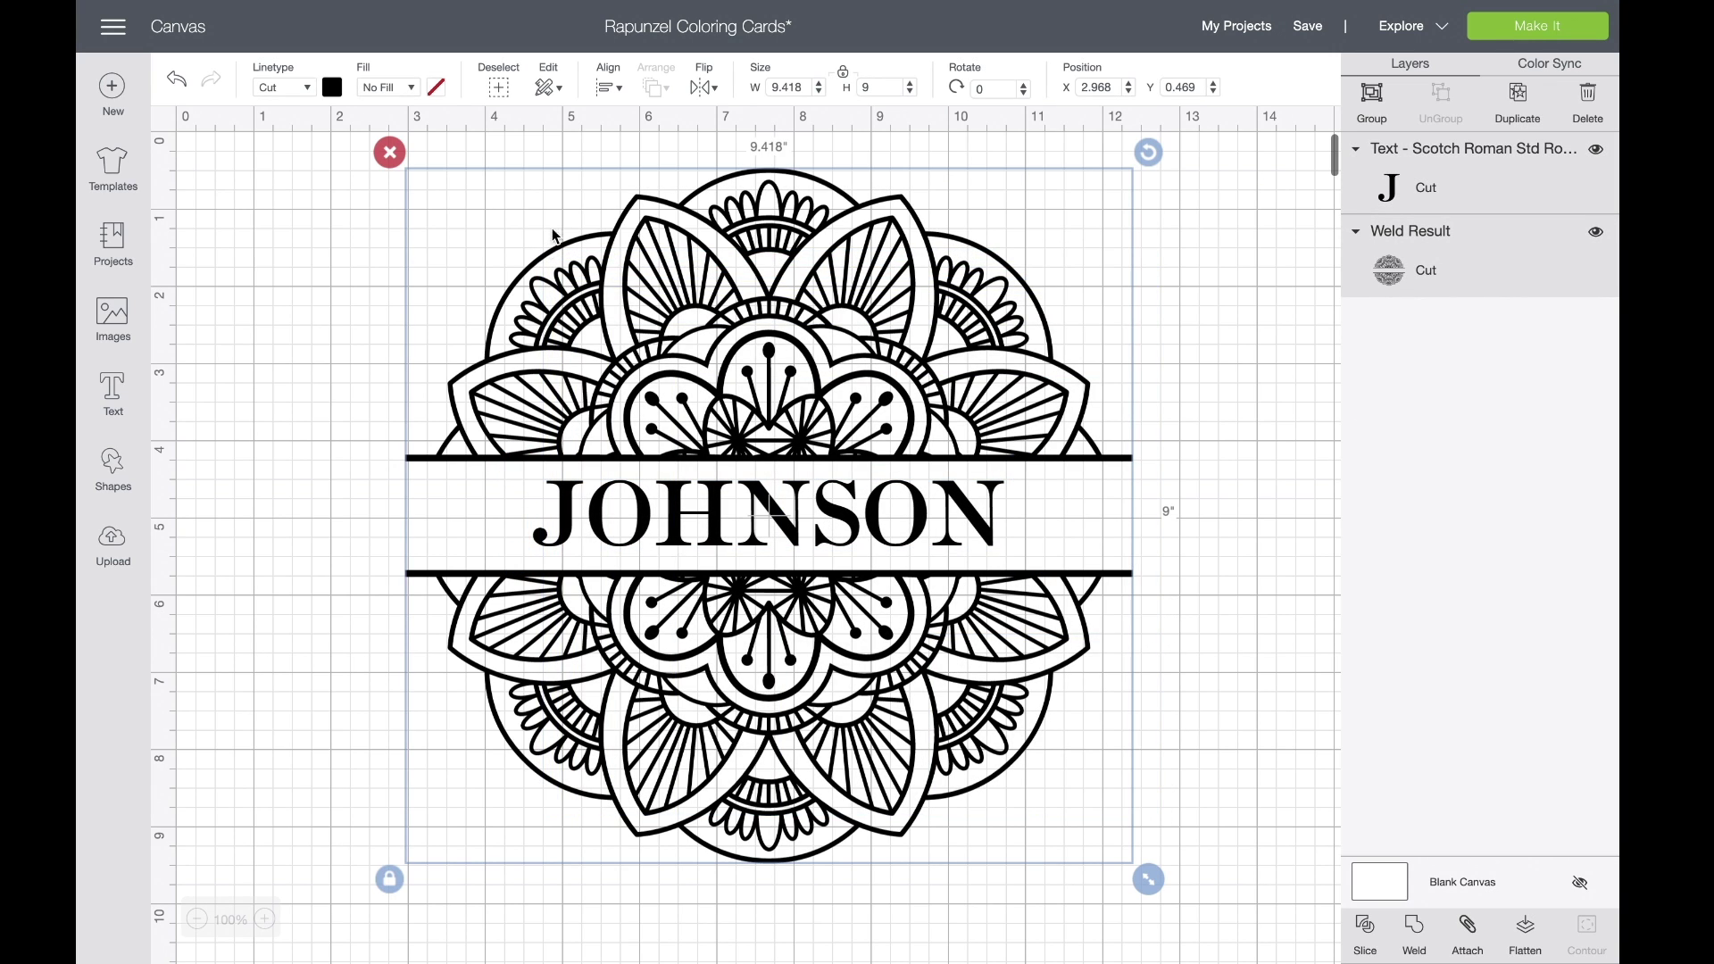
{"action": "left_click", "coordinate": [609, 87]}
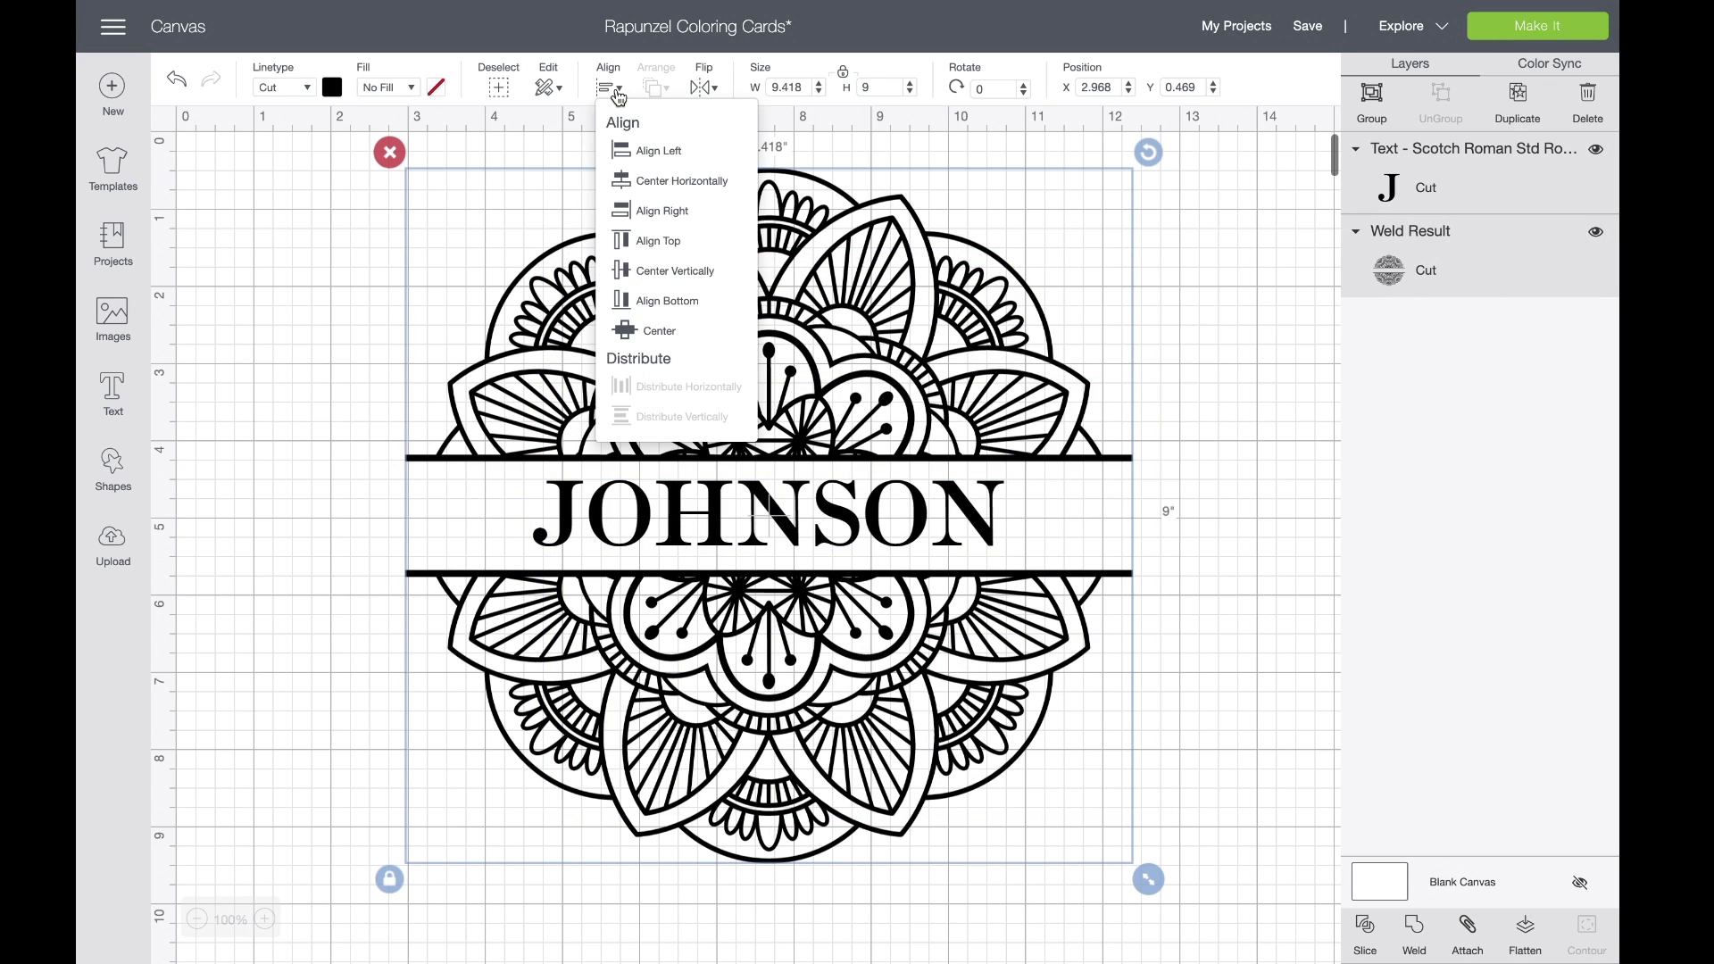
{"action": "left_click", "coordinate": [661, 333]}
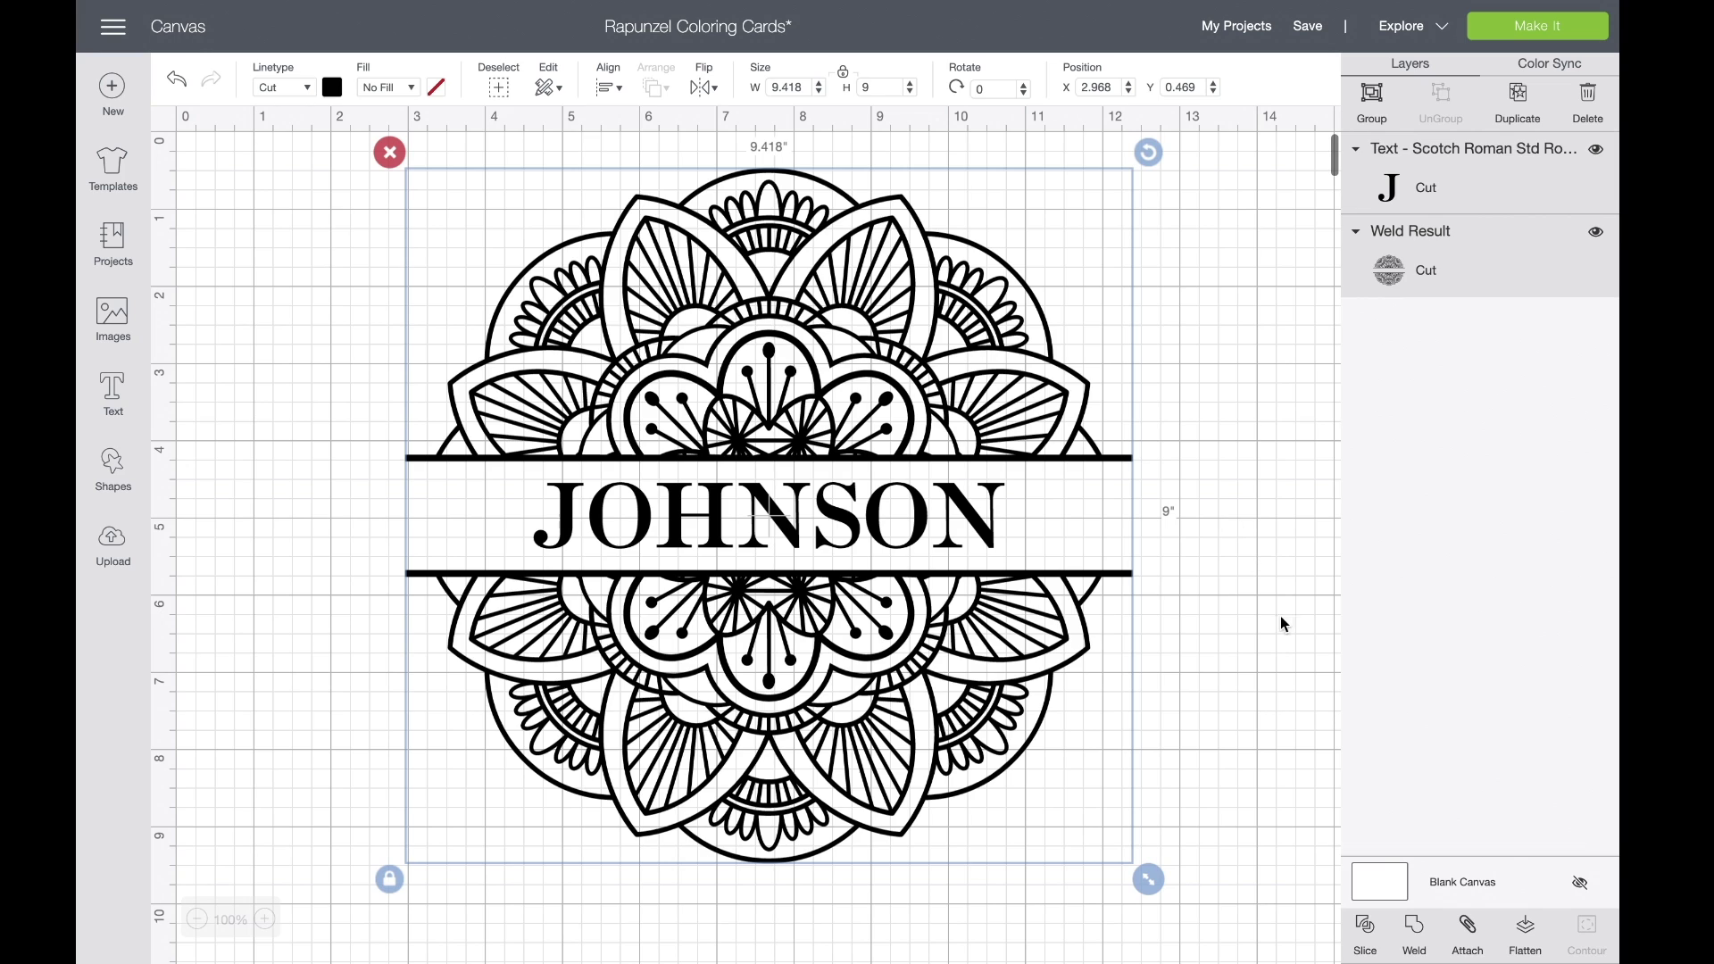
{"action": "left_click", "coordinate": [1417, 926]}
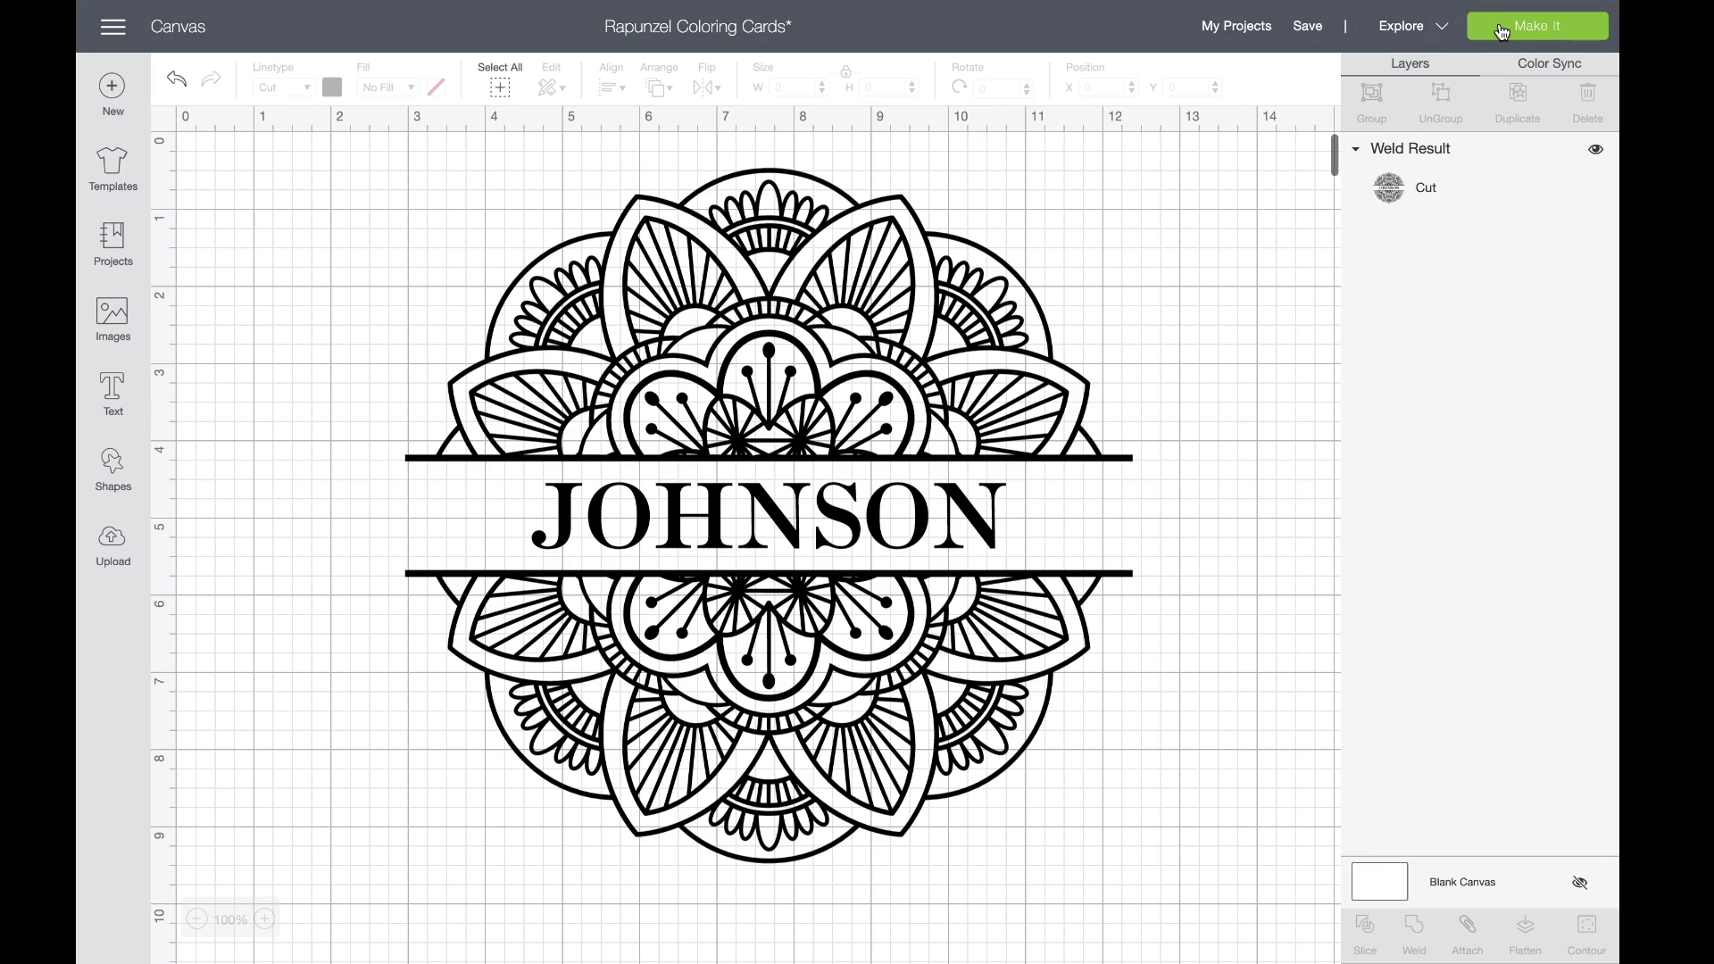
Step: Send the welded mandala to be cut and accept its mat preview to reach the base material setup
{"action": "left_click", "coordinate": [1503, 32]}
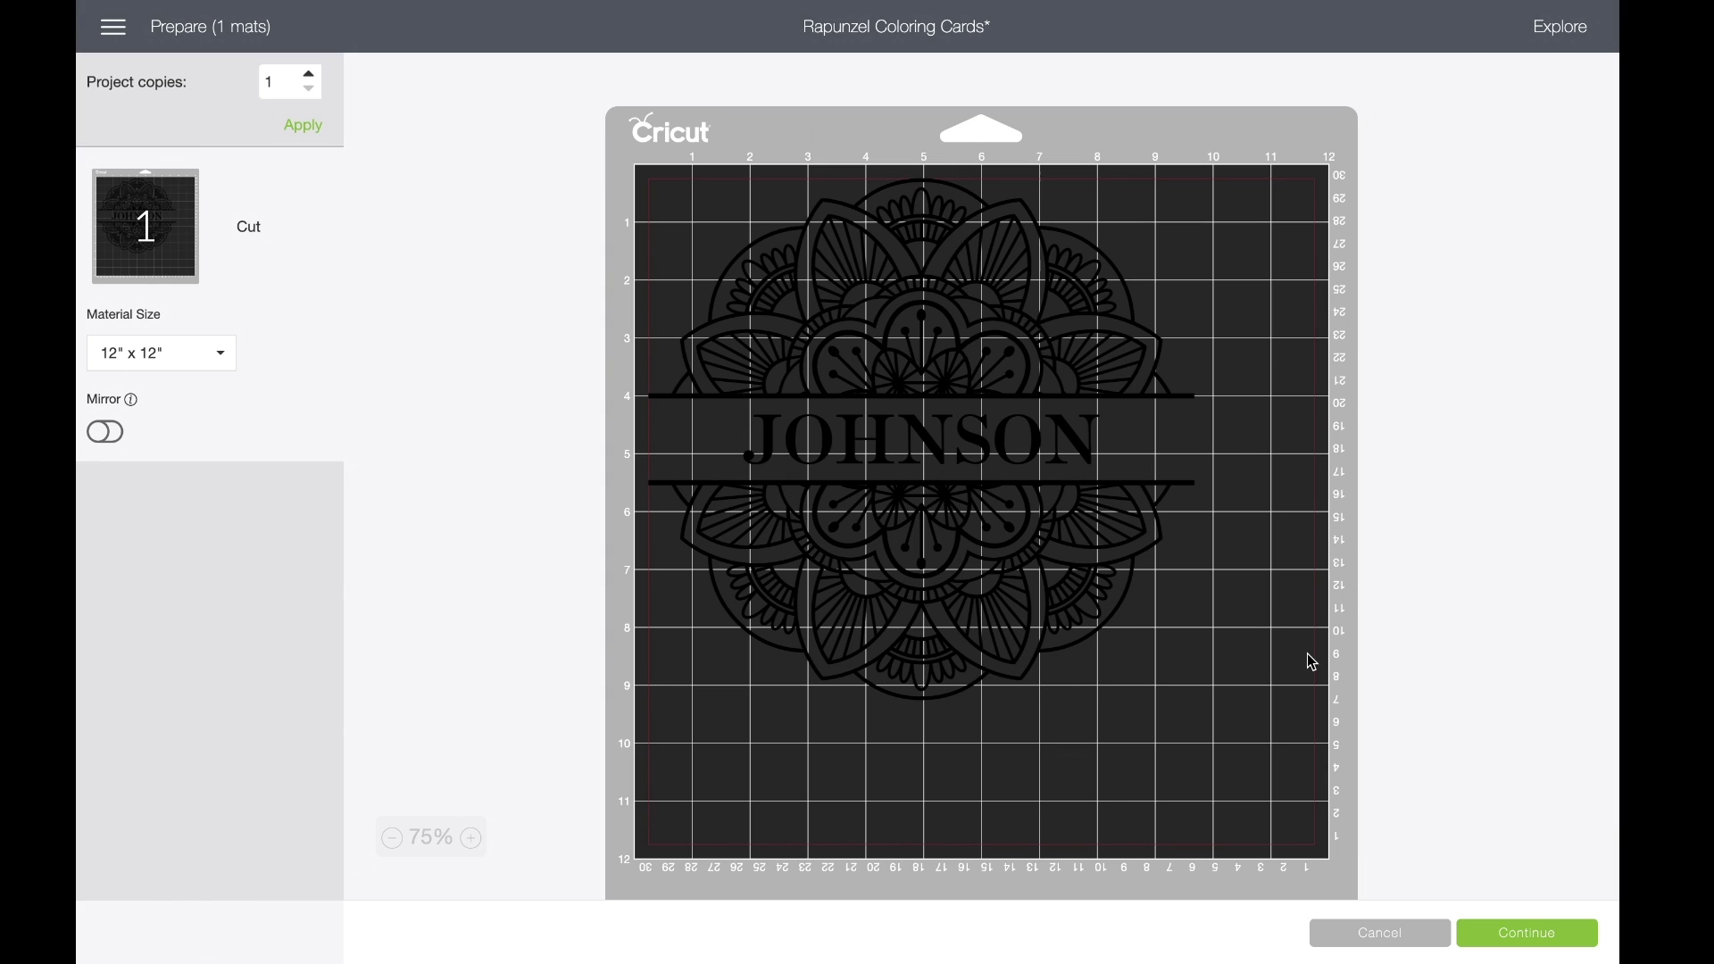
{"action": "left_click", "coordinate": [1496, 939]}
{"action": "left_click", "coordinate": [1504, 936]}
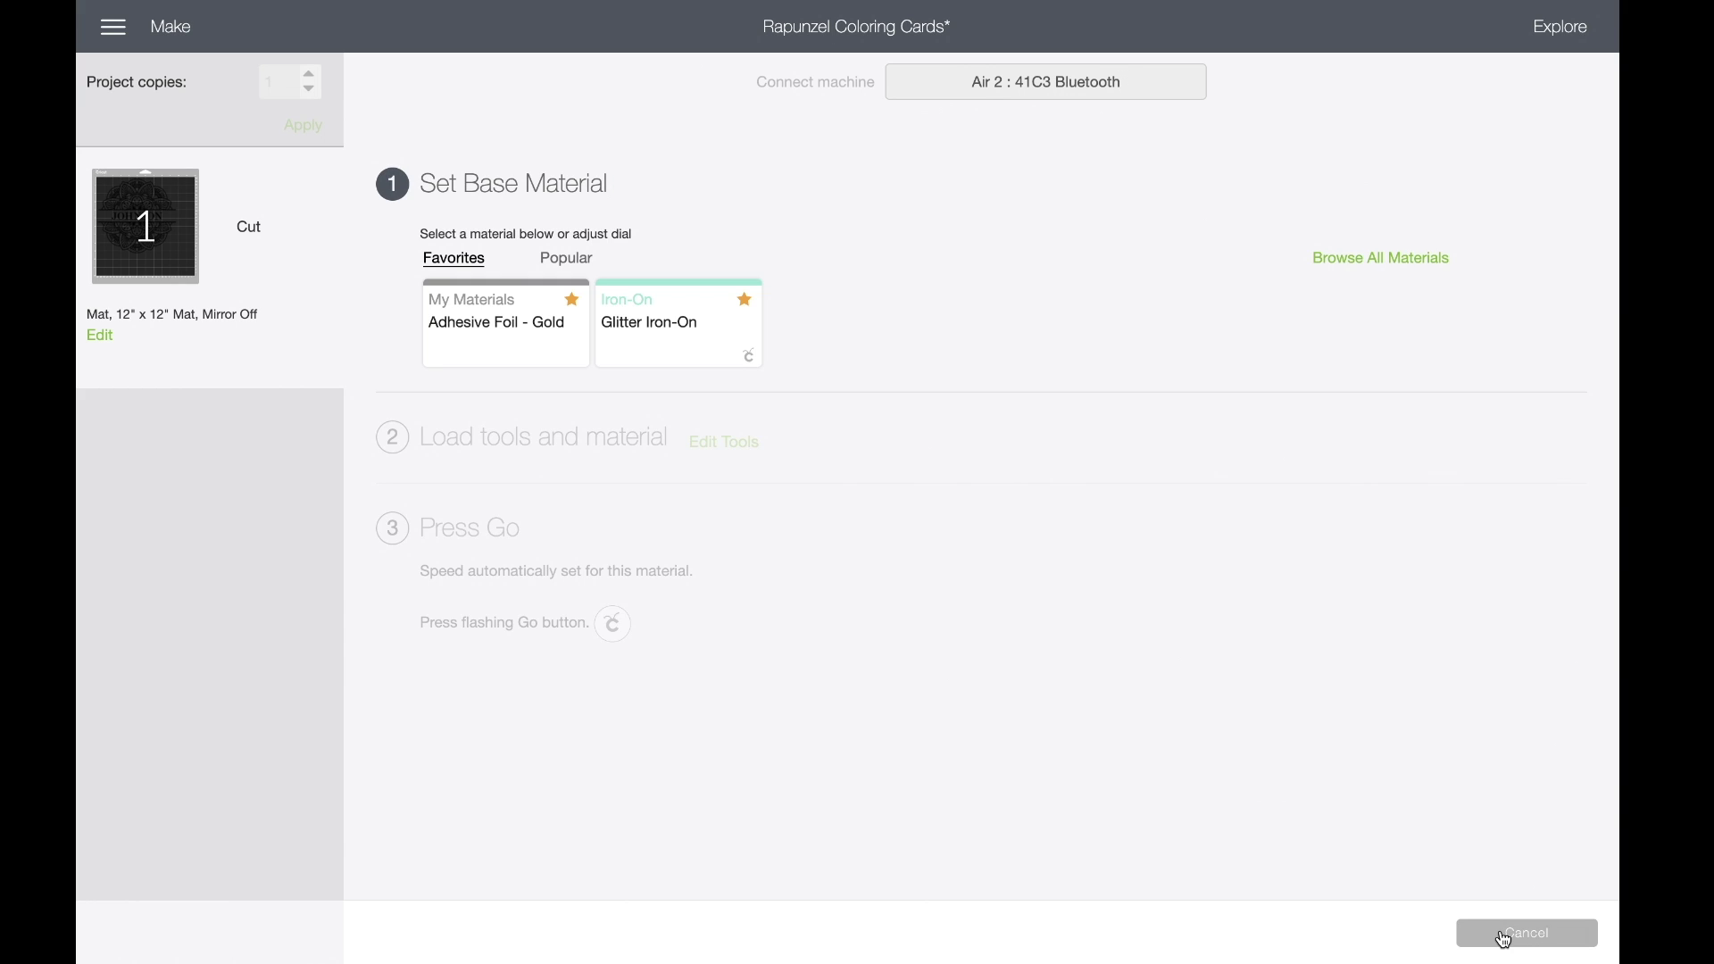
Step: Search the full materials list for "FOIL" and set Adhesive Foil as the base material for the cut
{"action": "left_click", "coordinate": [1415, 263]}
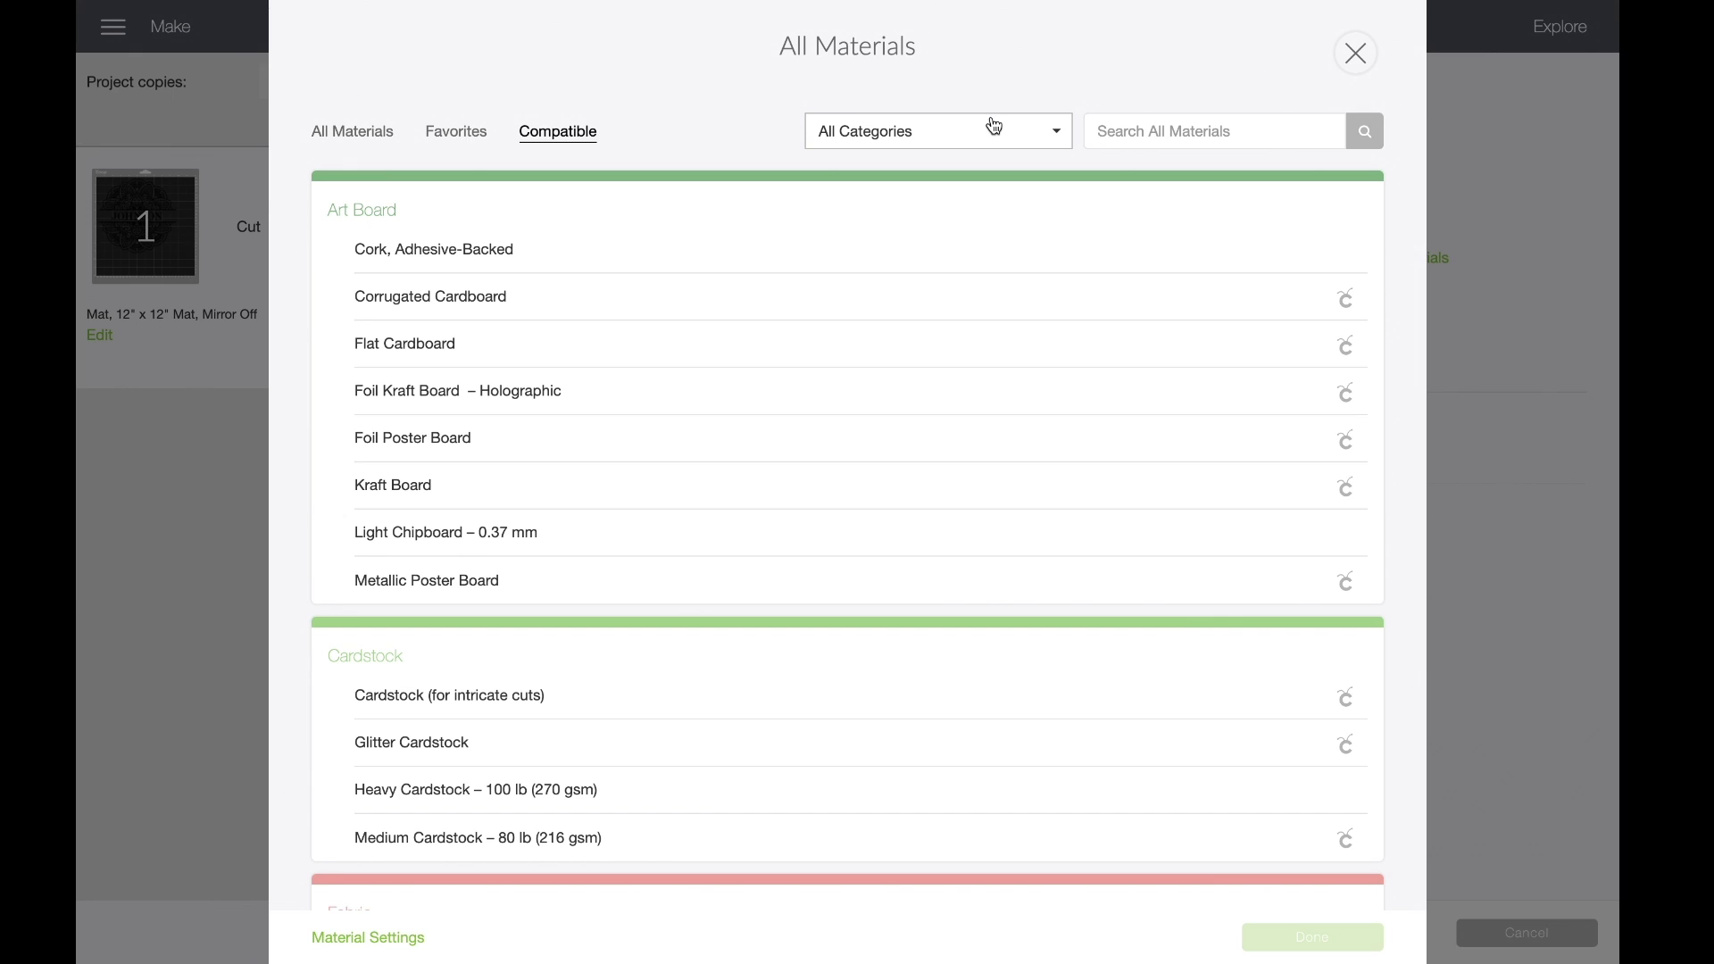
{"action": "left_click", "coordinate": [997, 132]}
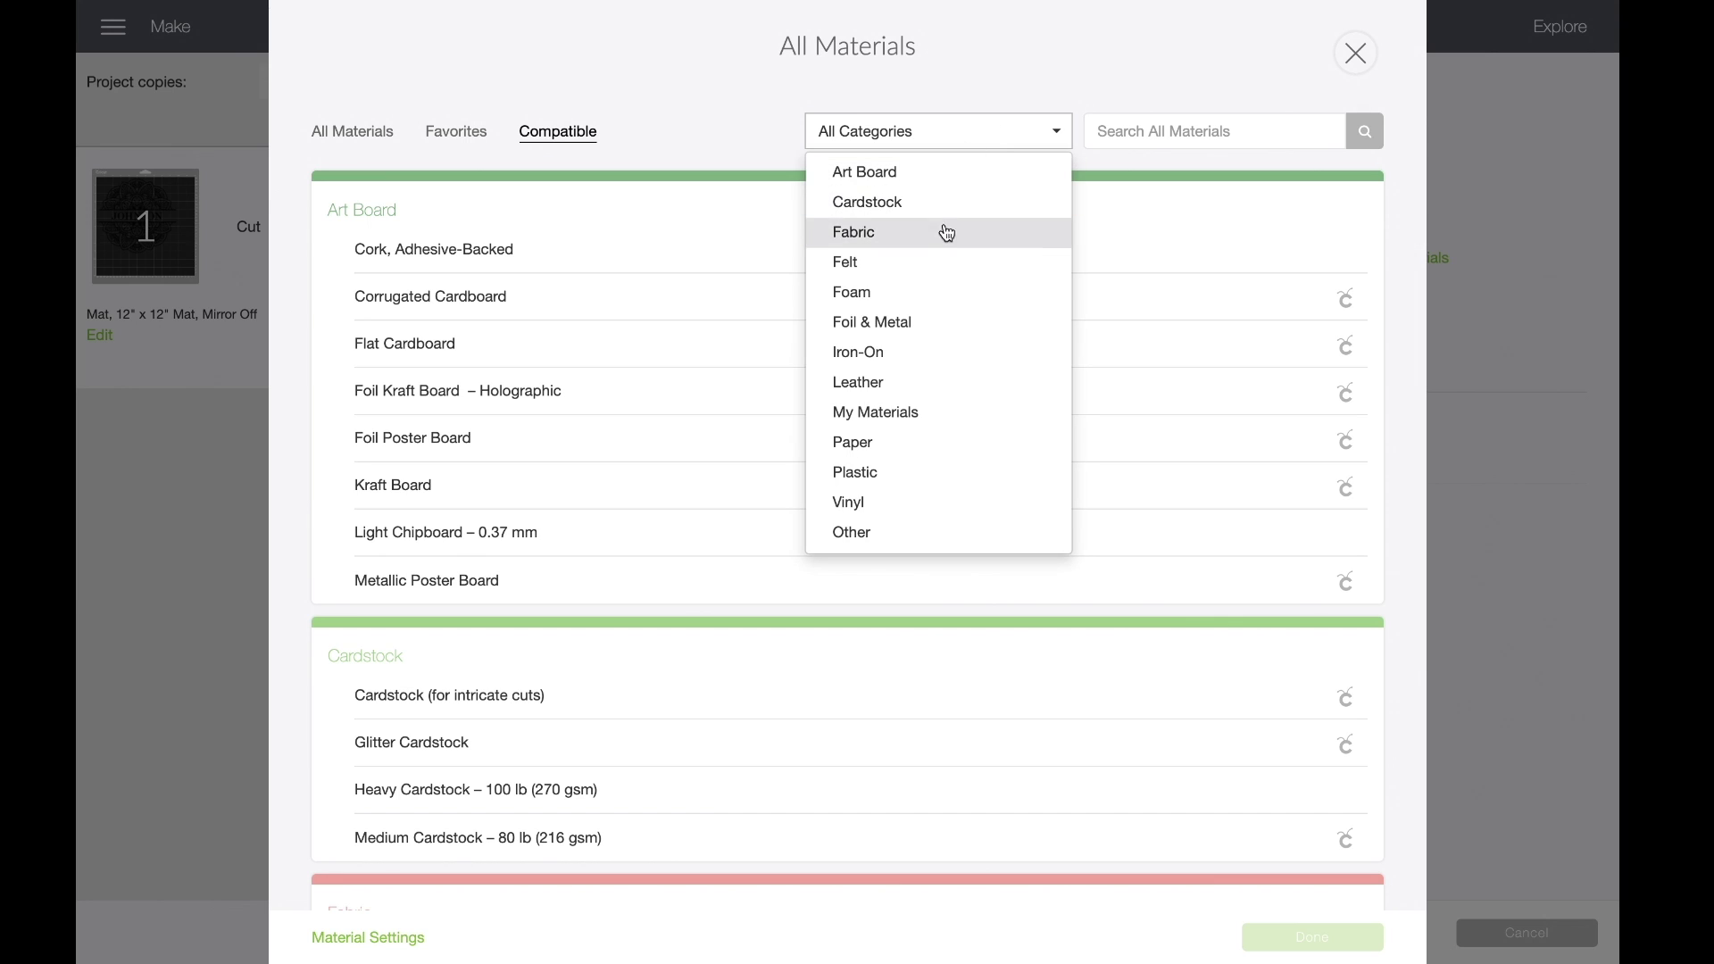
{"action": "left_click", "coordinate": [1054, 129]}
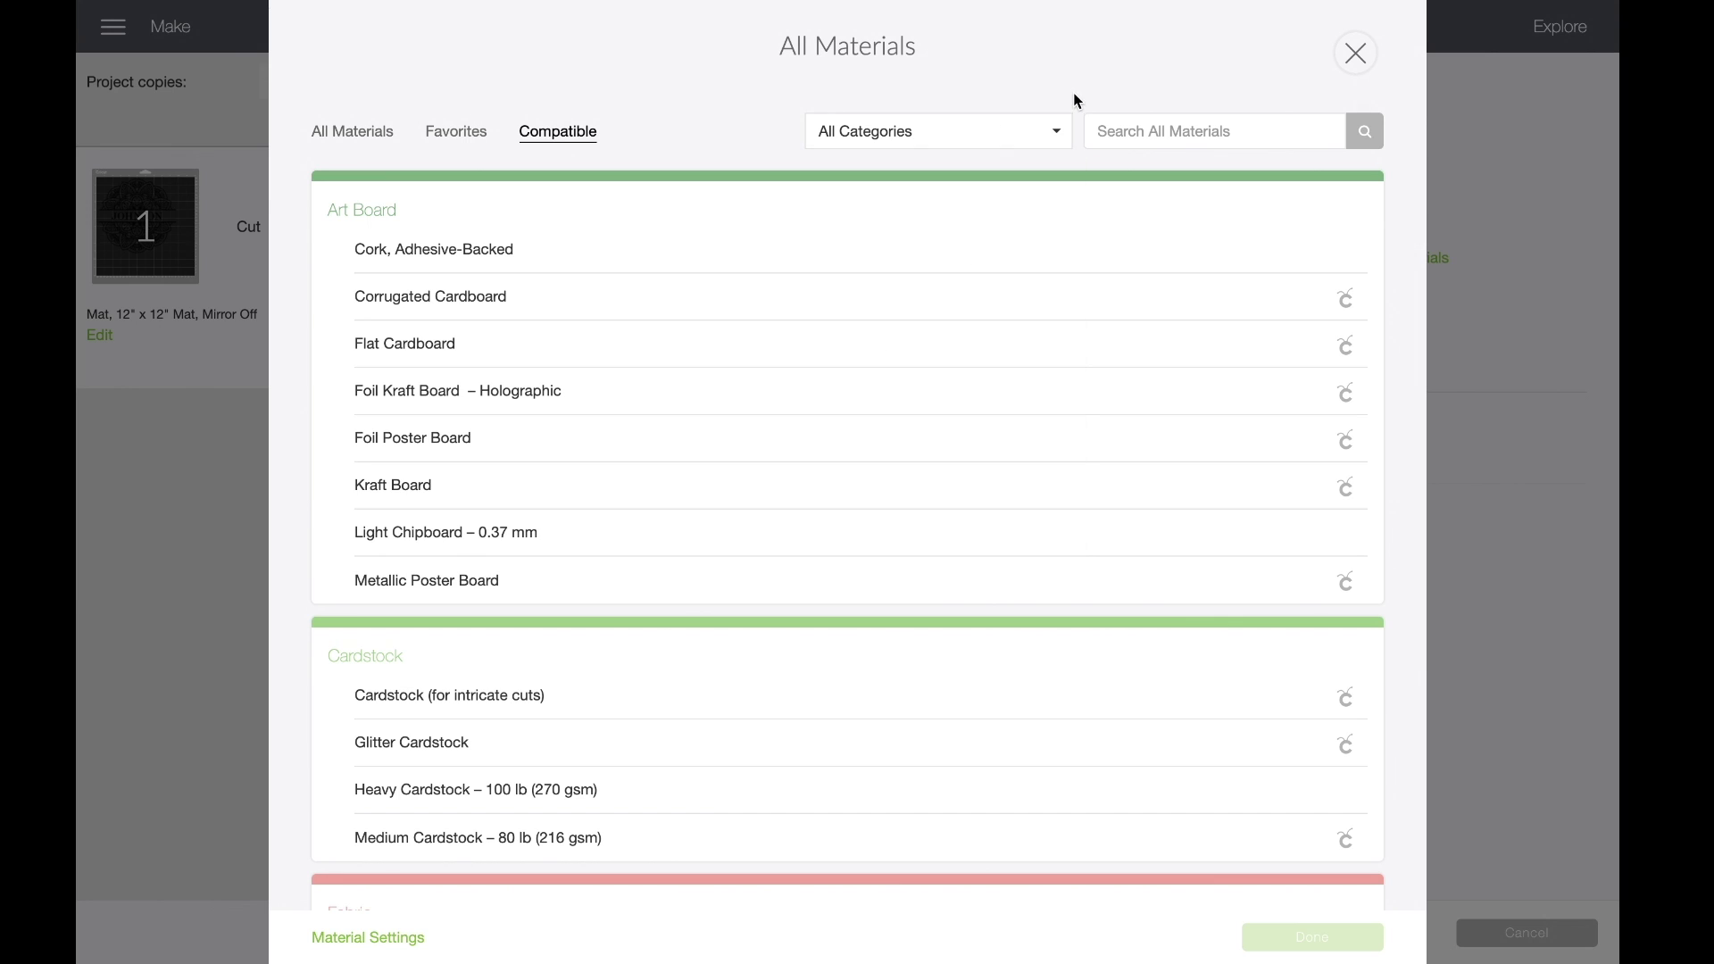
{"action": "left_click", "coordinate": [1113, 140]}
{"action": "type", "text": "FOIL"}
{"action": "key", "text": "Return"}
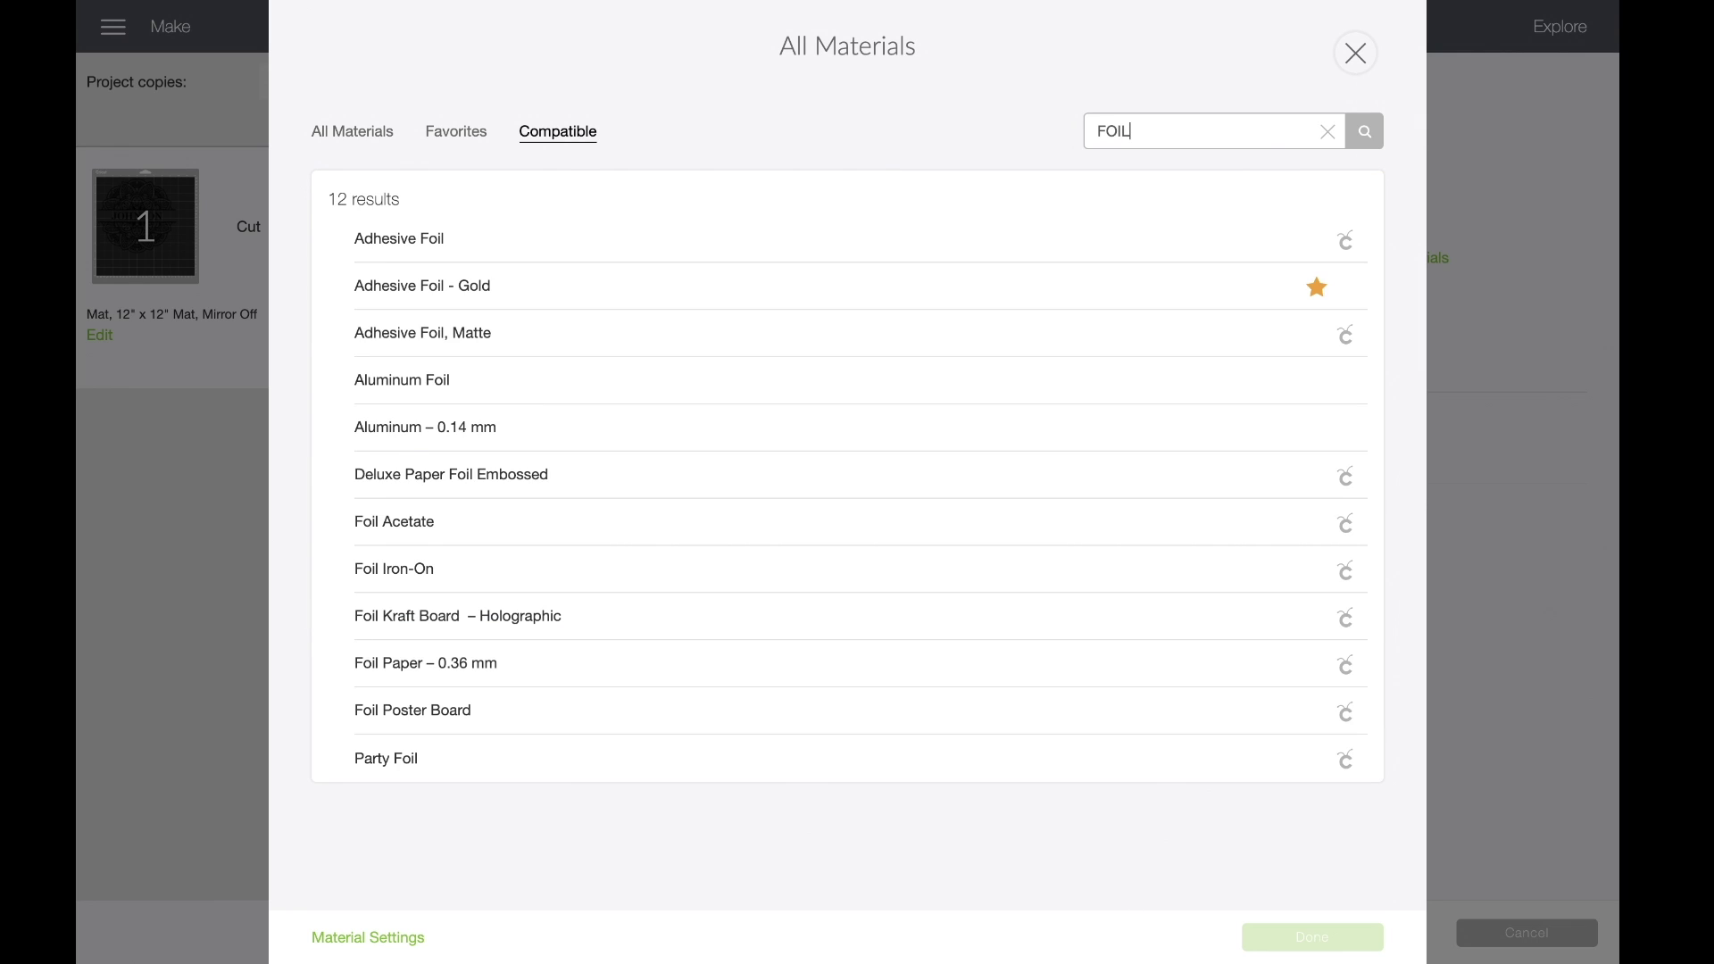
{"action": "left_click", "coordinate": [676, 238]}
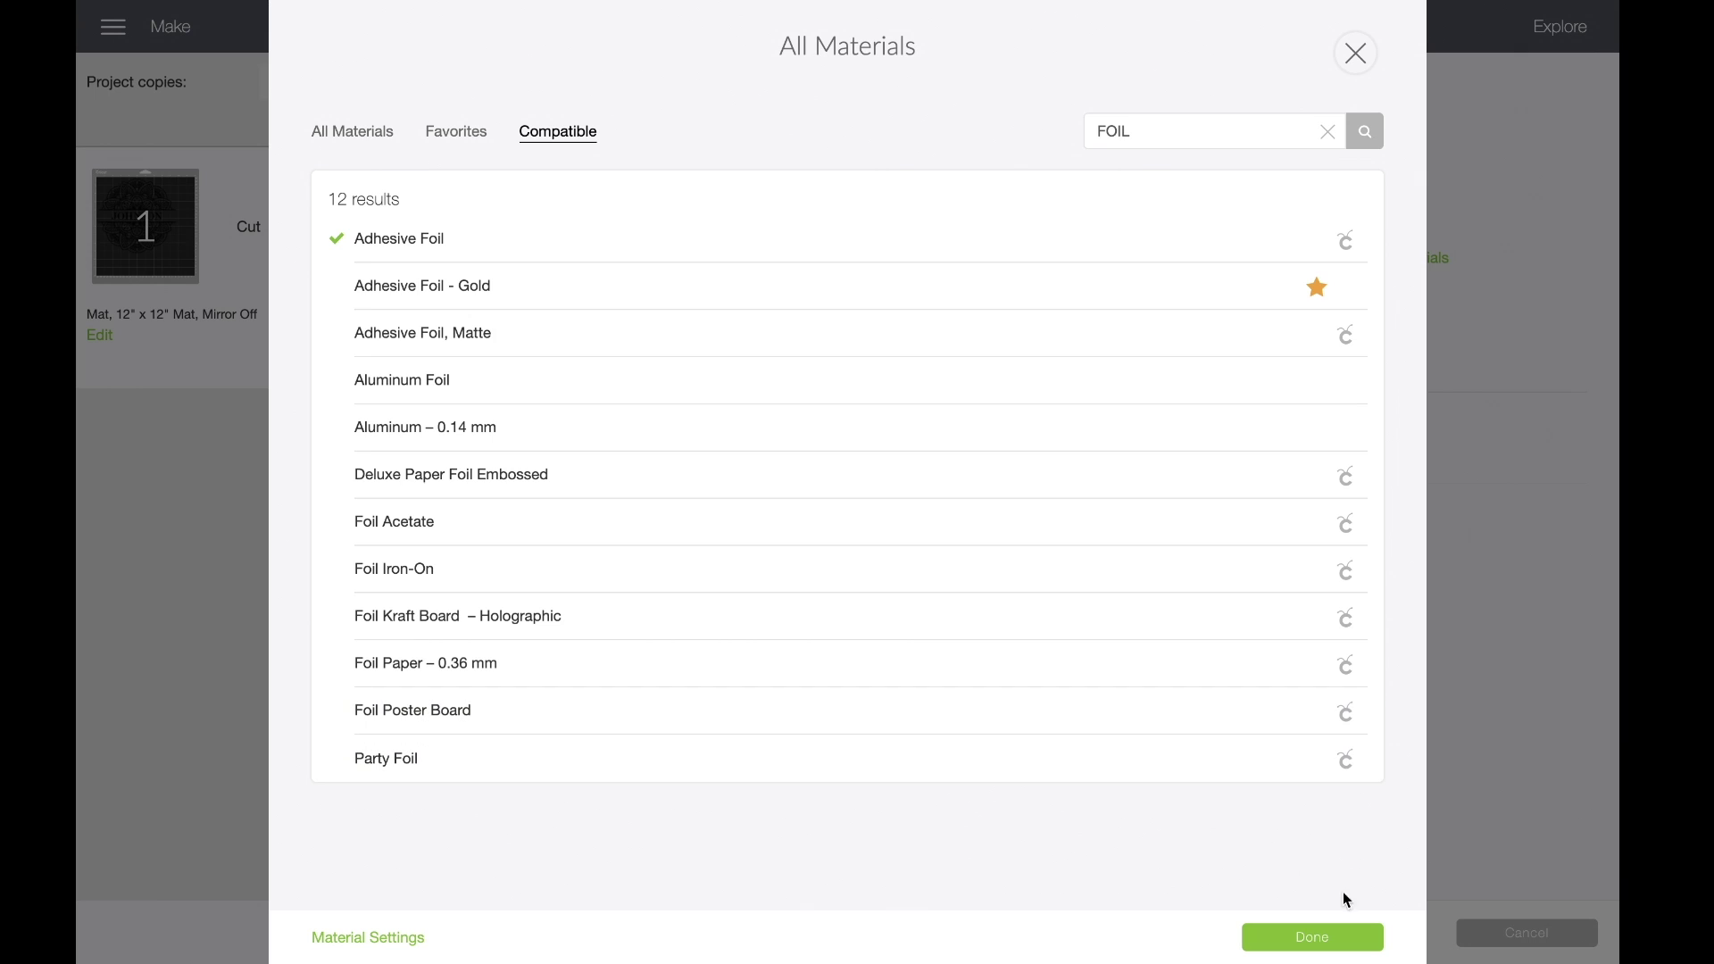
{"action": "left_click", "coordinate": [1338, 936]}
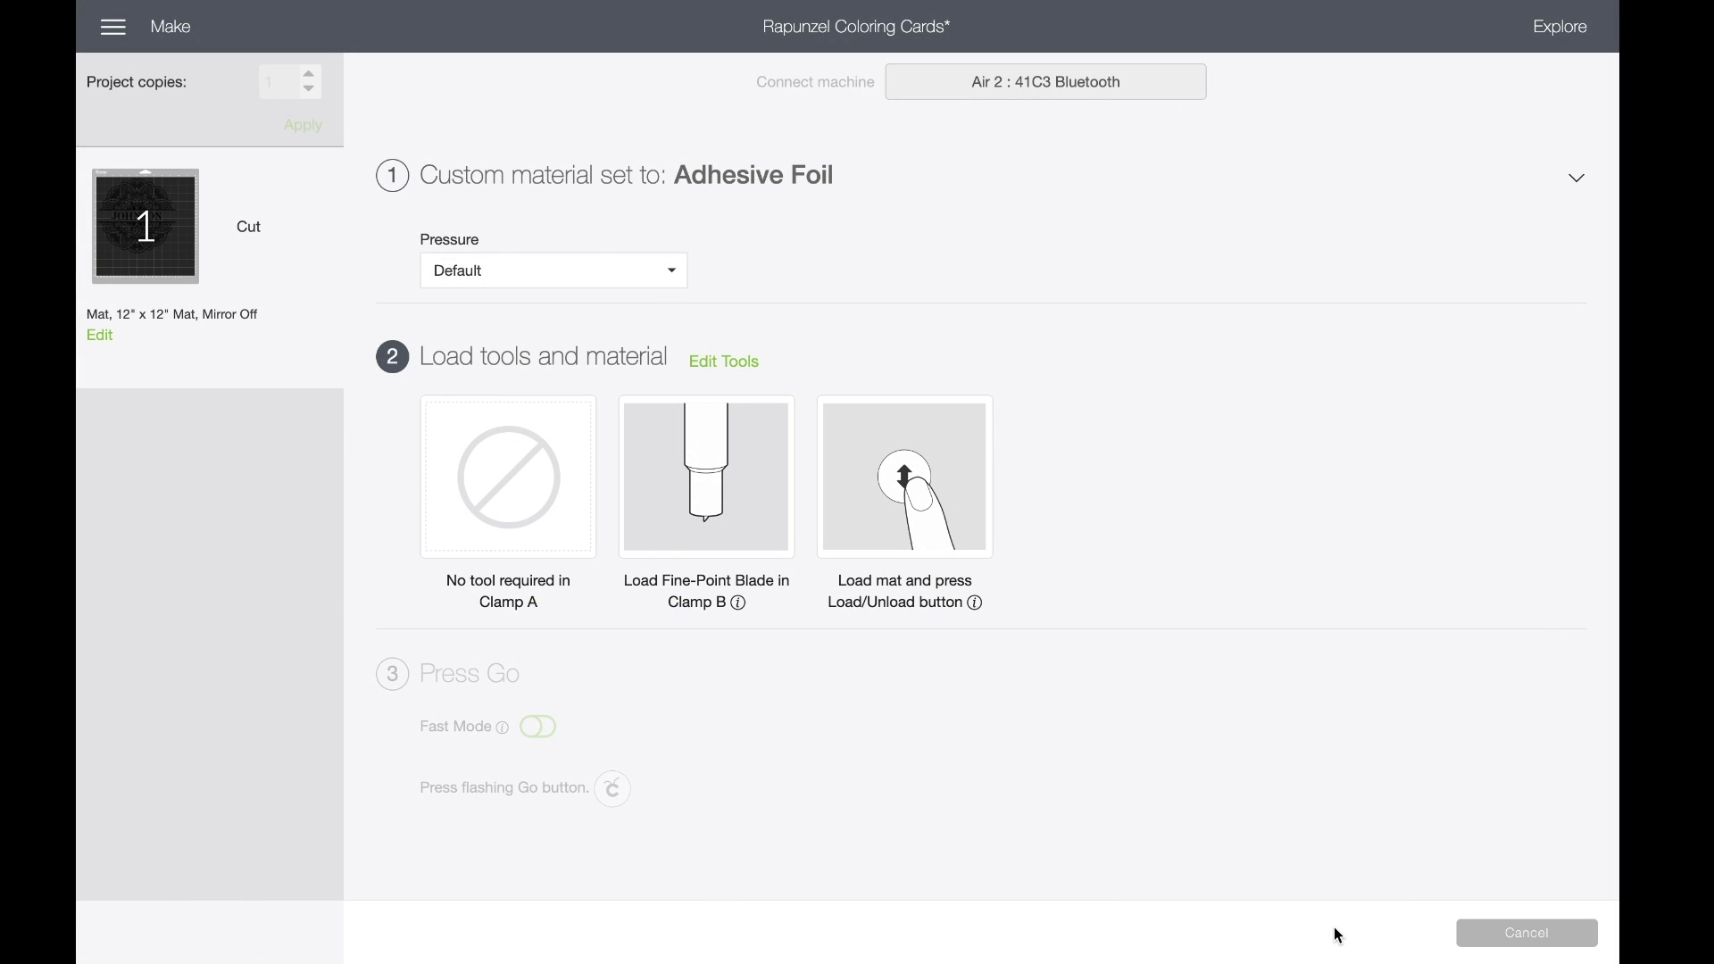